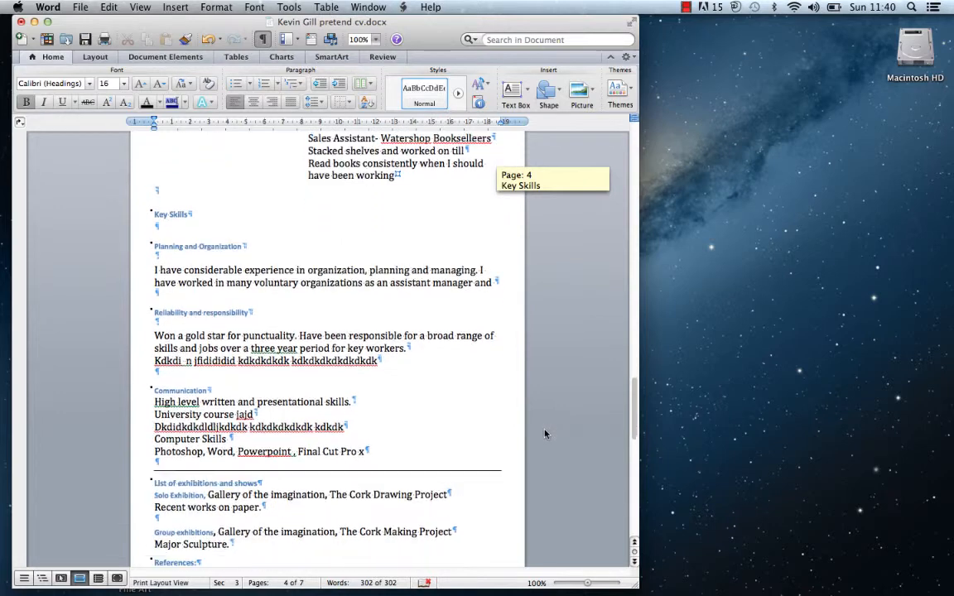
# Scroll through the existing CV, then create a new blank document
pyautogui.scroll(-7, 543, 439)
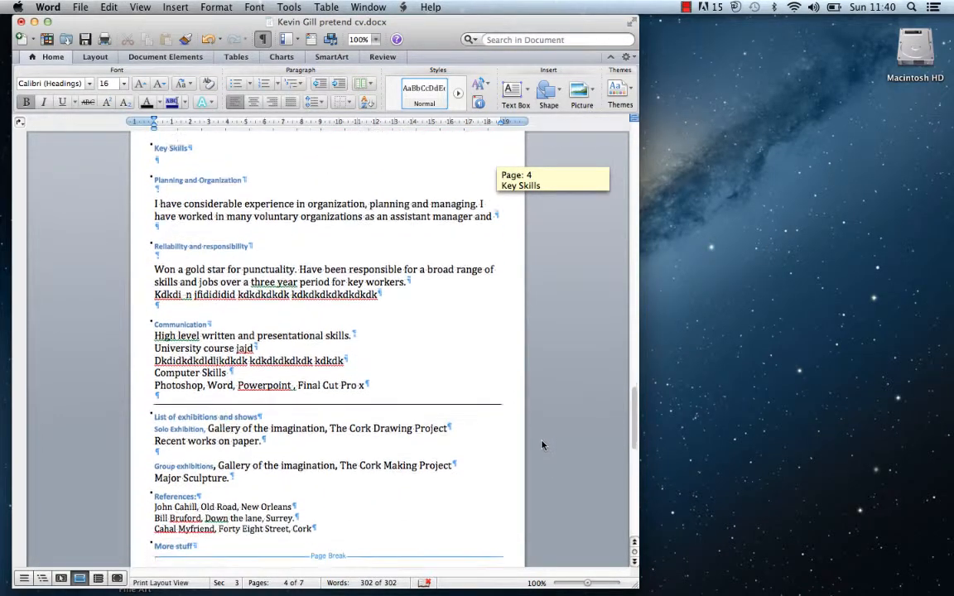
pyautogui.scroll(-5, 536, 454)
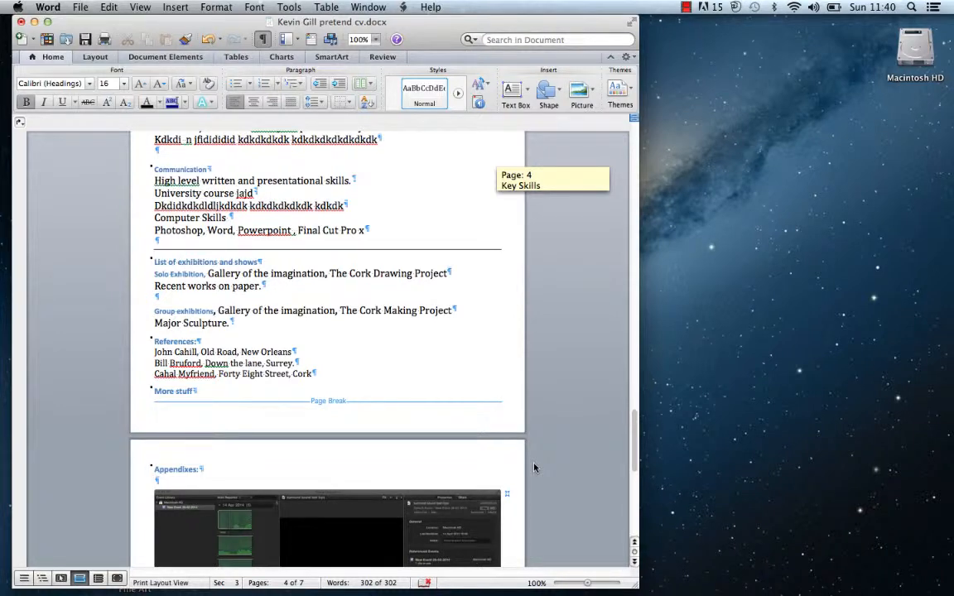
pyautogui.scroll(-5, 534, 469)
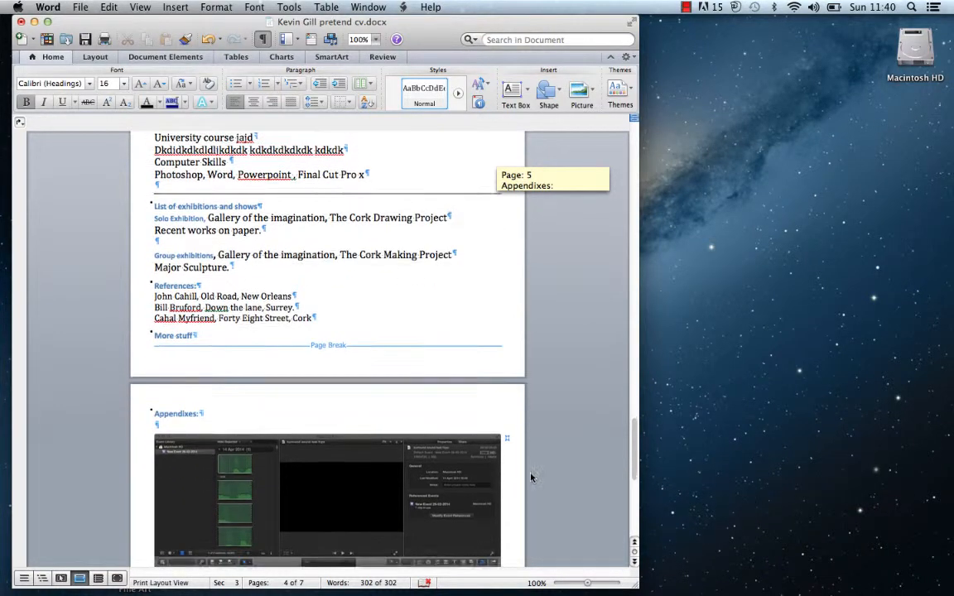
pyautogui.scroll(-5, 528, 479)
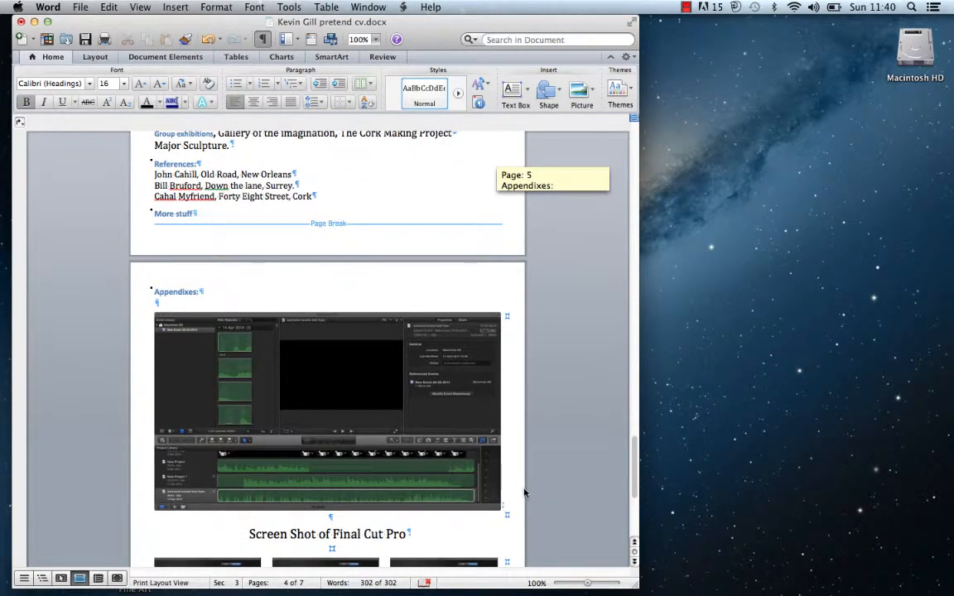
pyautogui.scroll(-5, 524, 494)
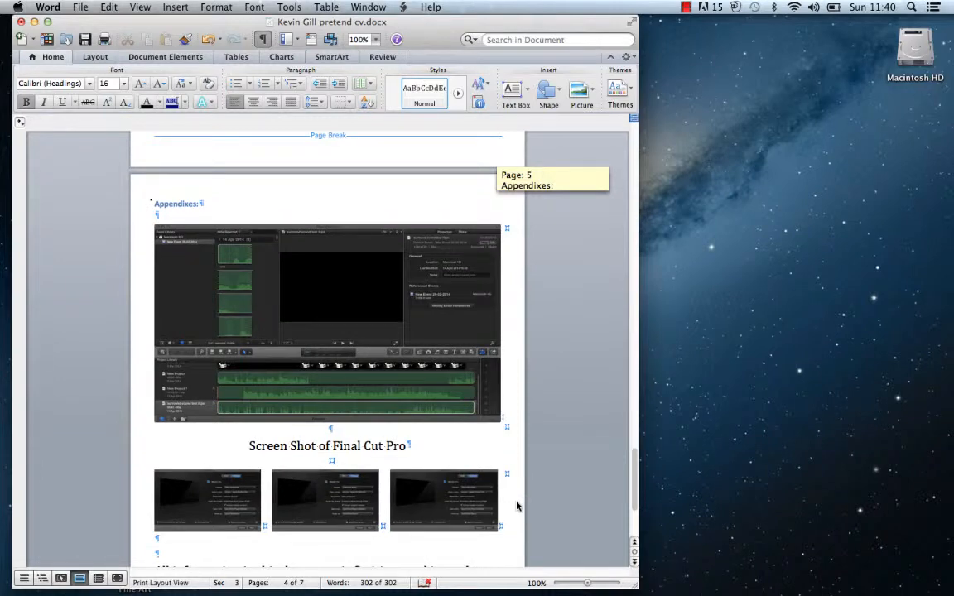
pyautogui.scroll(-1, 517, 506)
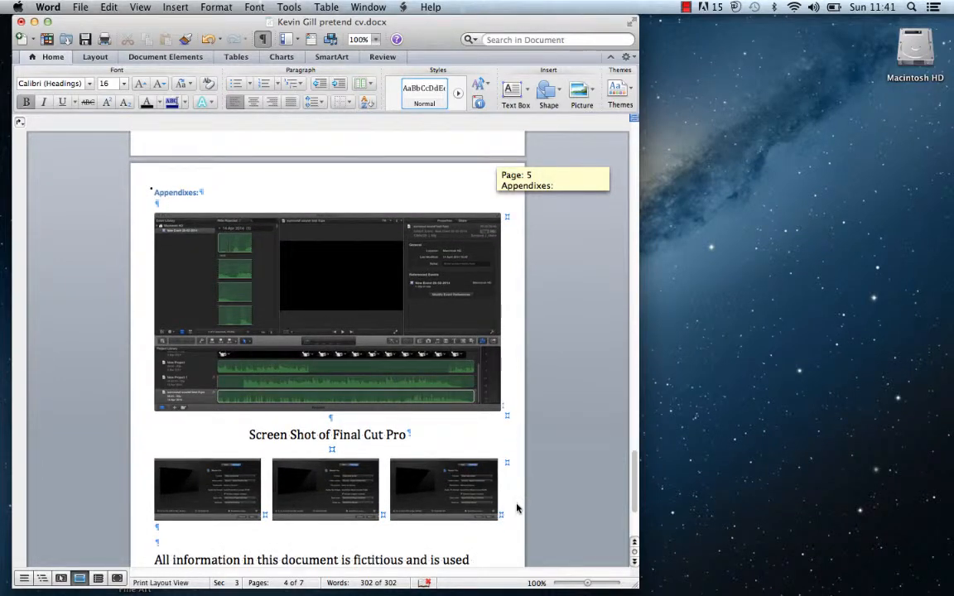
pyautogui.scroll(-3, 517, 508)
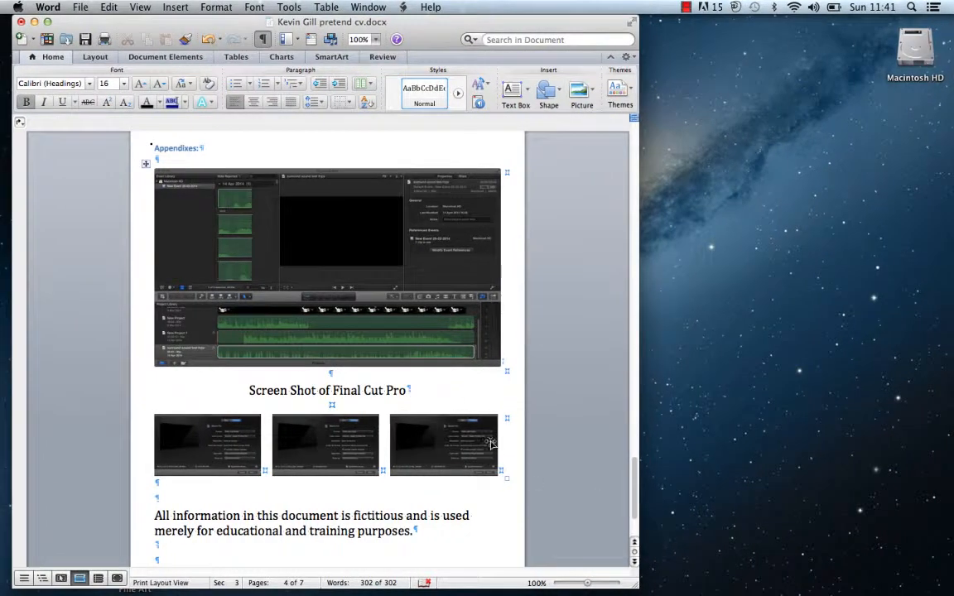
pyautogui.moveTo(633, 468); pyautogui.dragTo(577, 127)
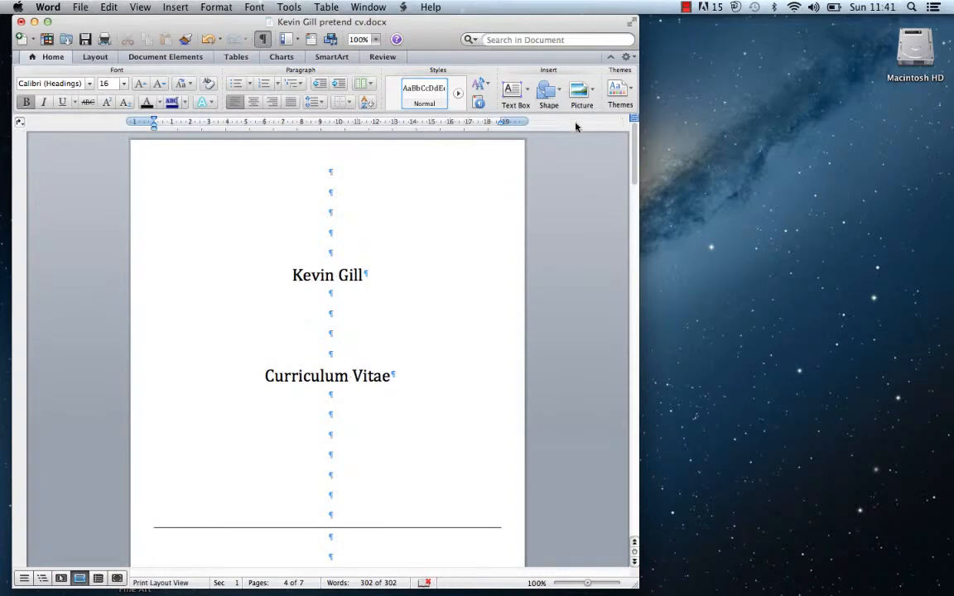
pyautogui.click(81, 7)
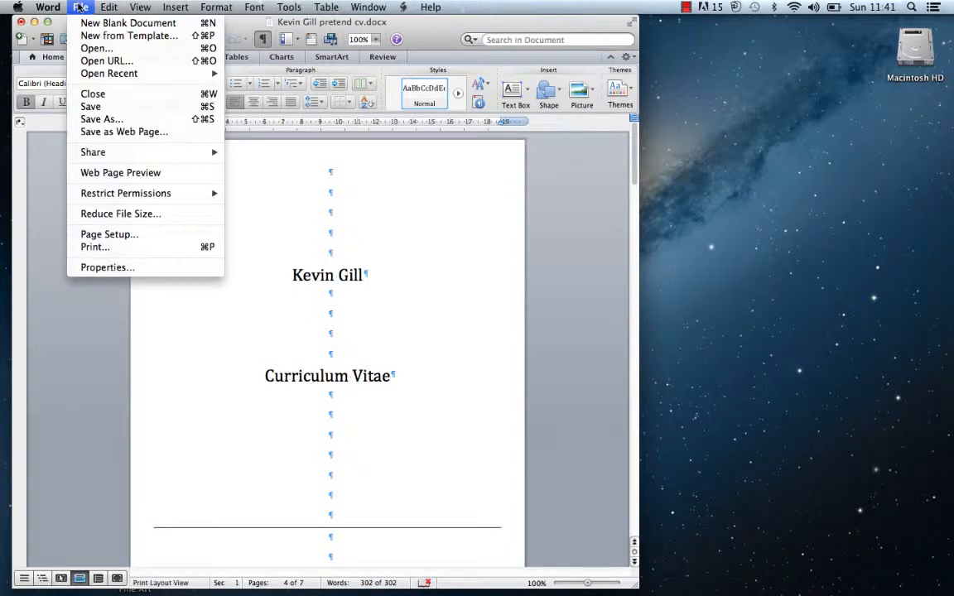
pyautogui.click(78, 25)
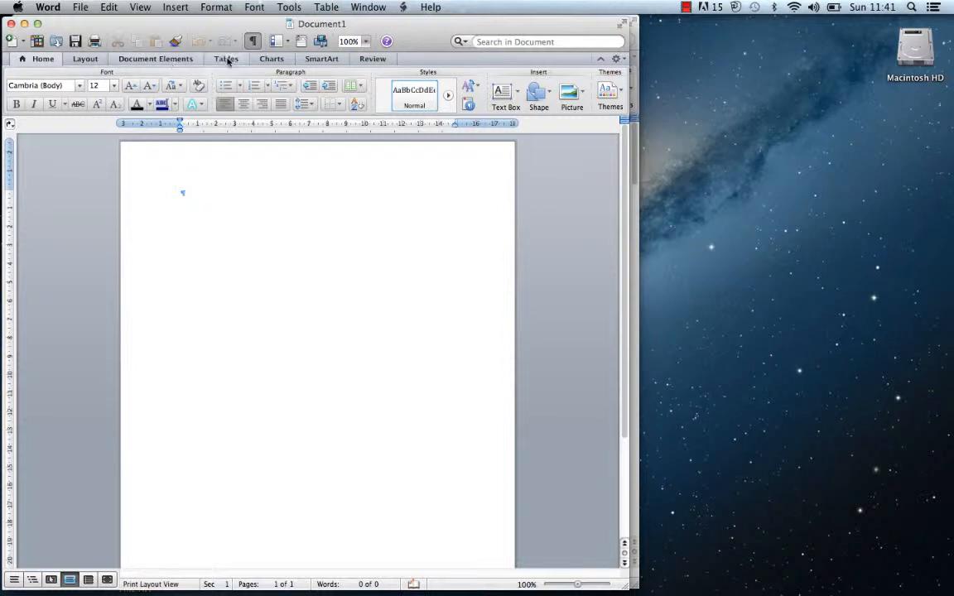
# Apply the Narrow preset margins of 1.27 cm on all sides
pyautogui.click(85, 59)
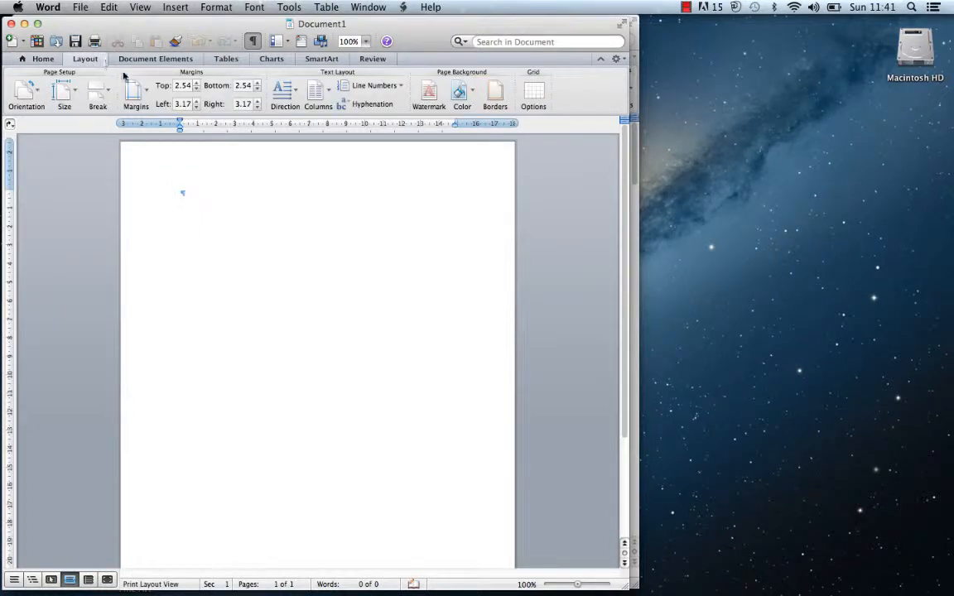
pyautogui.click(146, 96)
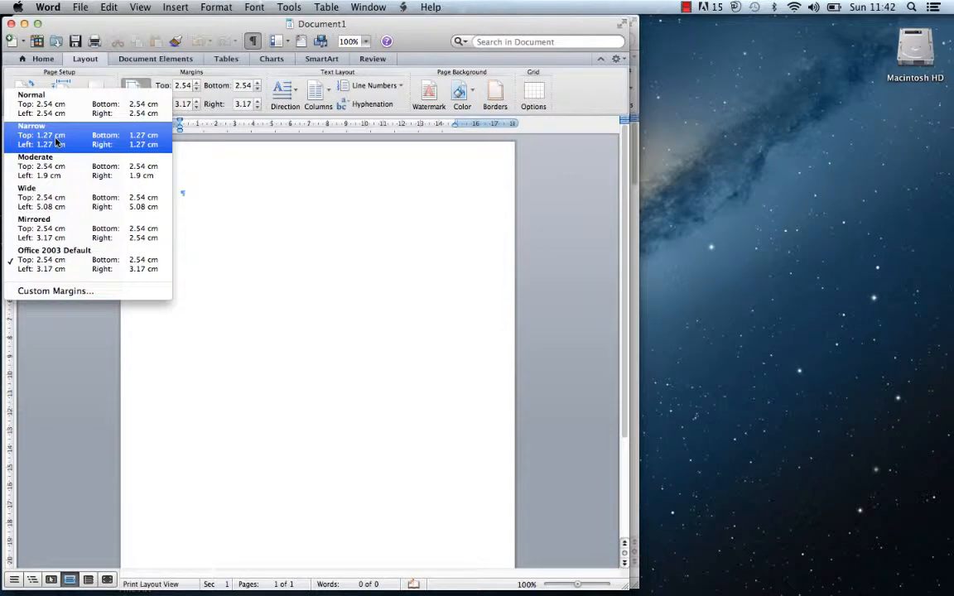
pyautogui.click(29, 129)
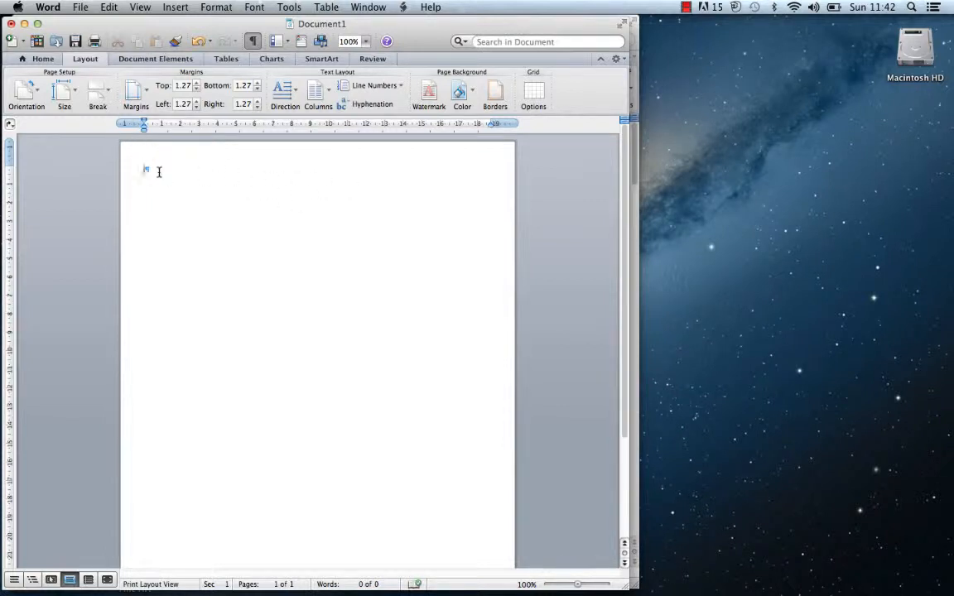
# Type the person's name on line one and 'Curriculum Vitae' lower down, then select the name
pyautogui.write('lu')
pyautogui.press('BackSpace')
pyautogui.press('BackSpace')
pyautogui.write('um V')
pyautogui.moveTo(184, 162); pyautogui.dragTo(142, 170)
pyautogui.click(37, 59)
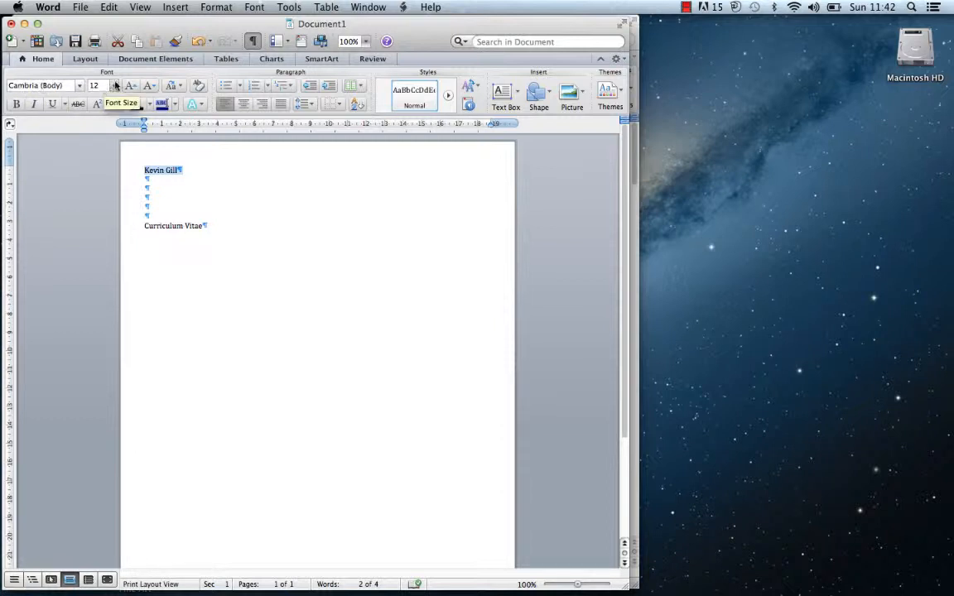
# Make the name 26 pt and centred, with blank lines added above it
pyautogui.click(113, 85)
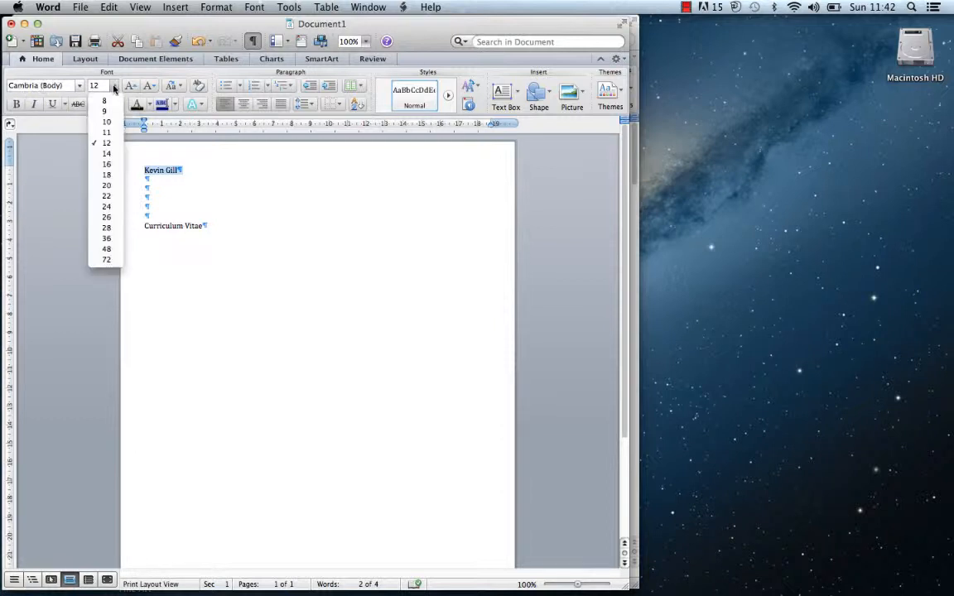
pyautogui.click(105, 216)
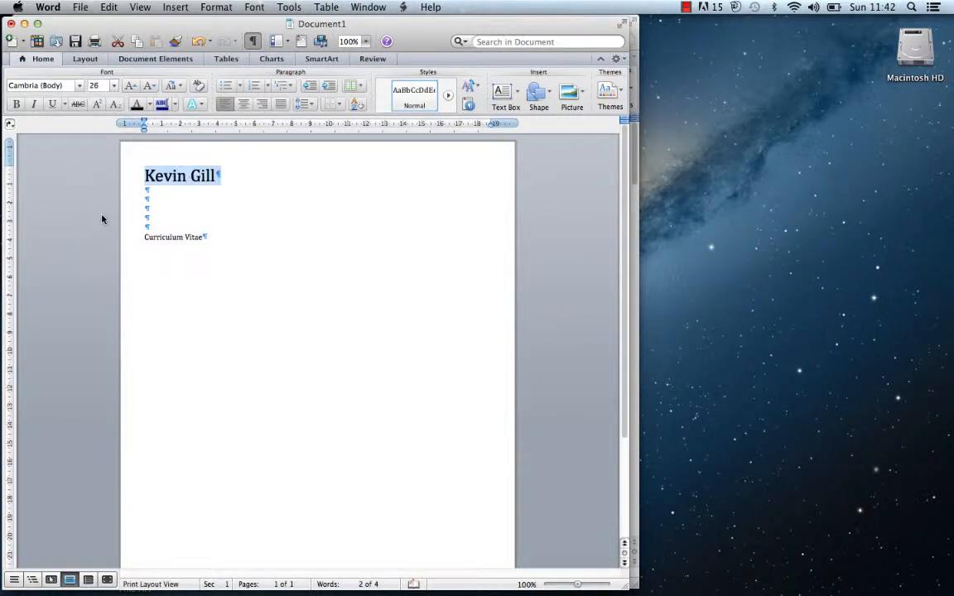
pyautogui.click(244, 105)
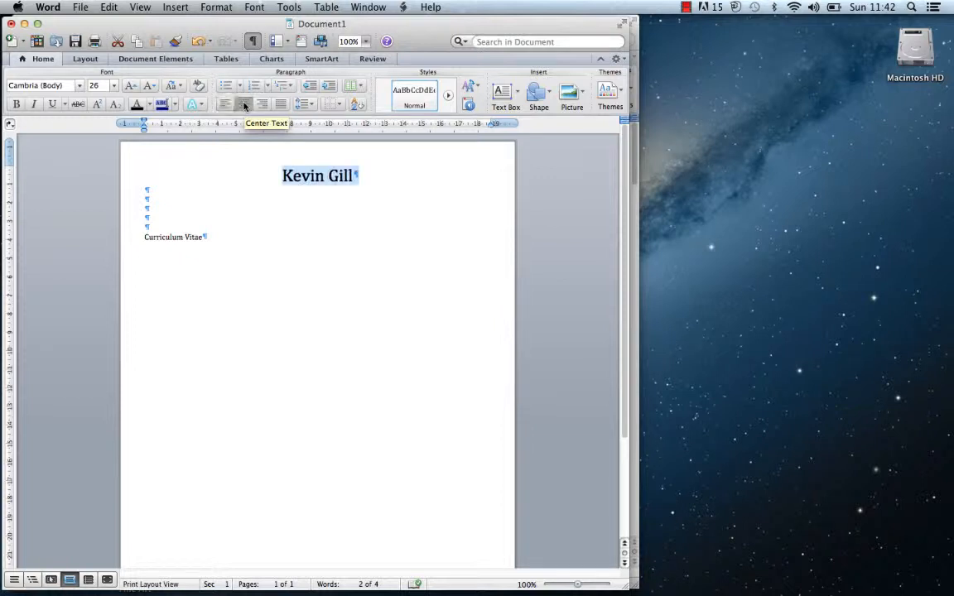
pyautogui.click(283, 178)
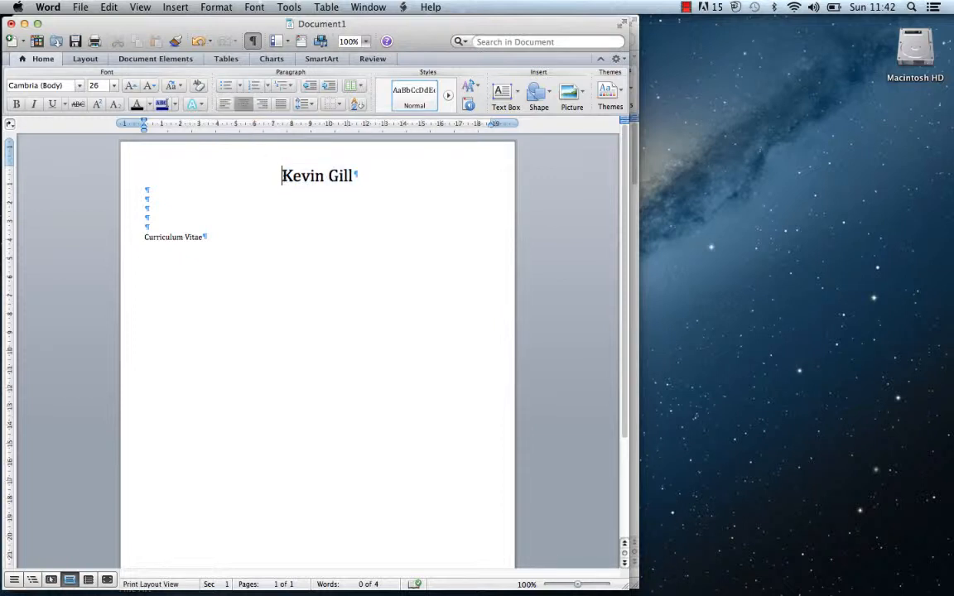
pyautogui.press('Return')
pyautogui.press('Return')
pyautogui.press('Return')
pyautogui.press('Return')
pyautogui.press('Return')
pyautogui.press('Return')
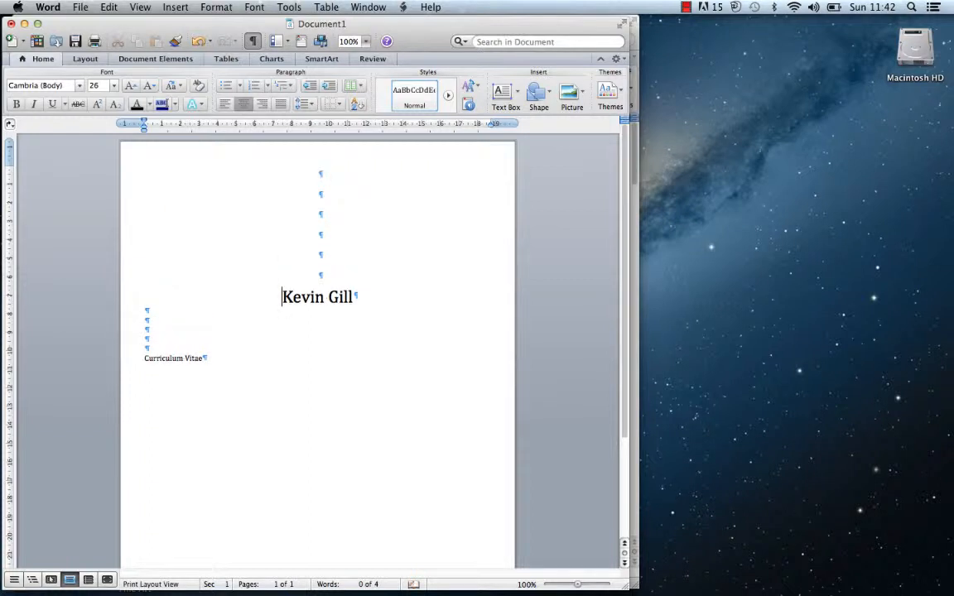
# Make 'Curriculum Vitae' 20 pt and centred, adding blank lines above and below it
pyautogui.moveTo(215, 357); pyautogui.dragTo(143, 354)
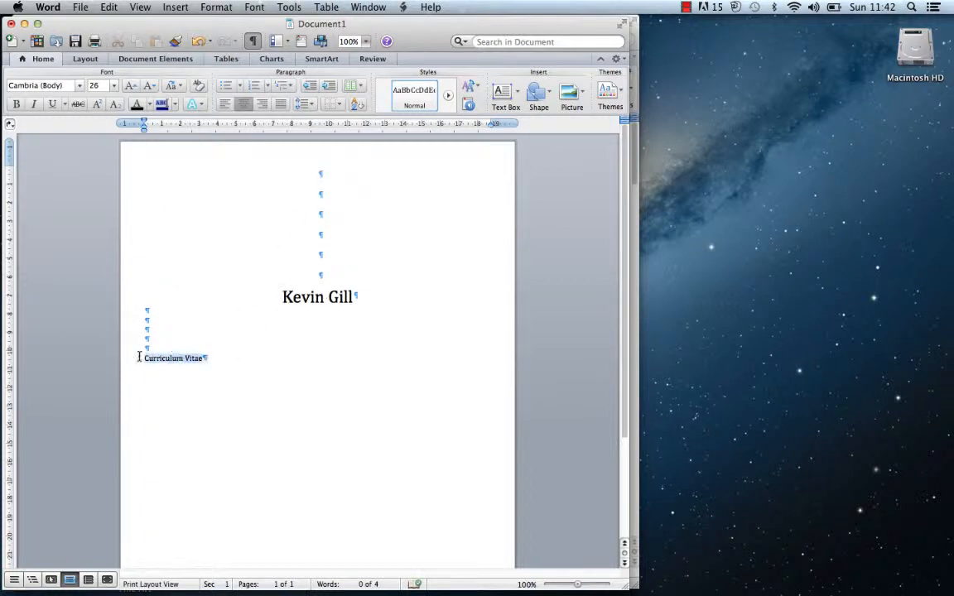
pyautogui.click(115, 86)
pyautogui.click(100, 187)
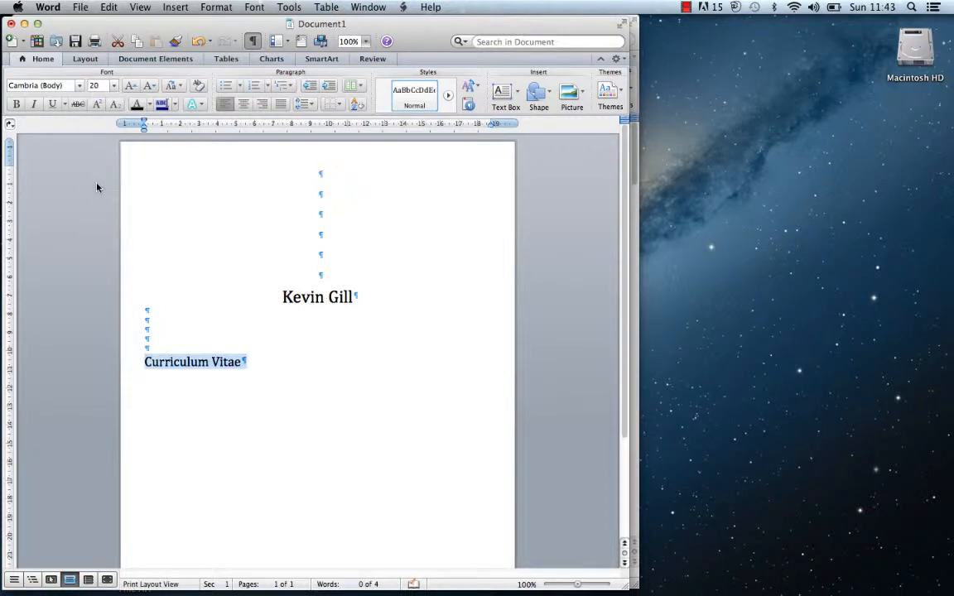
pyautogui.click(244, 103)
pyautogui.click(146, 321)
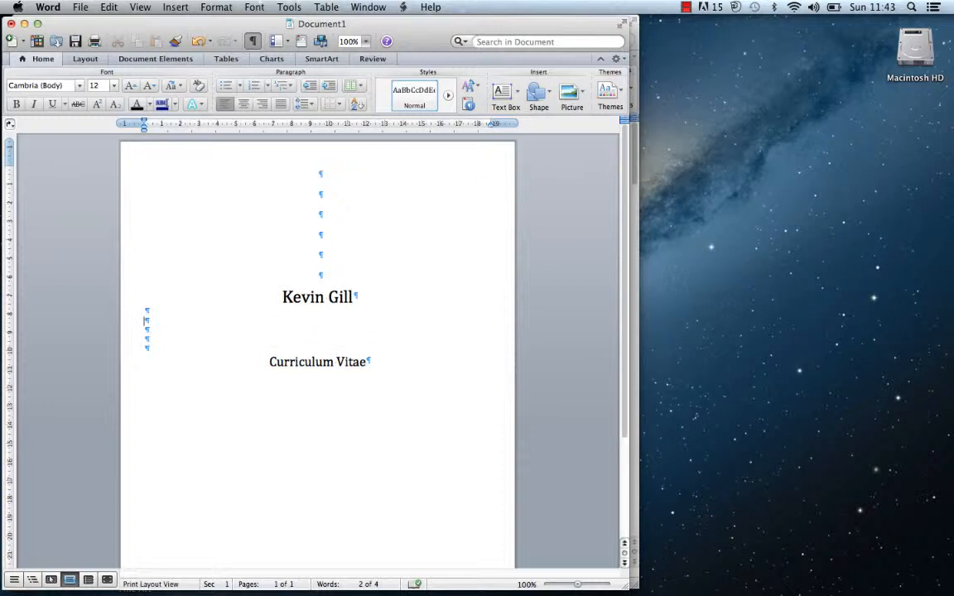
pyautogui.press('Return')
pyautogui.press('Return')
pyautogui.press('Return')
pyautogui.press('Return')
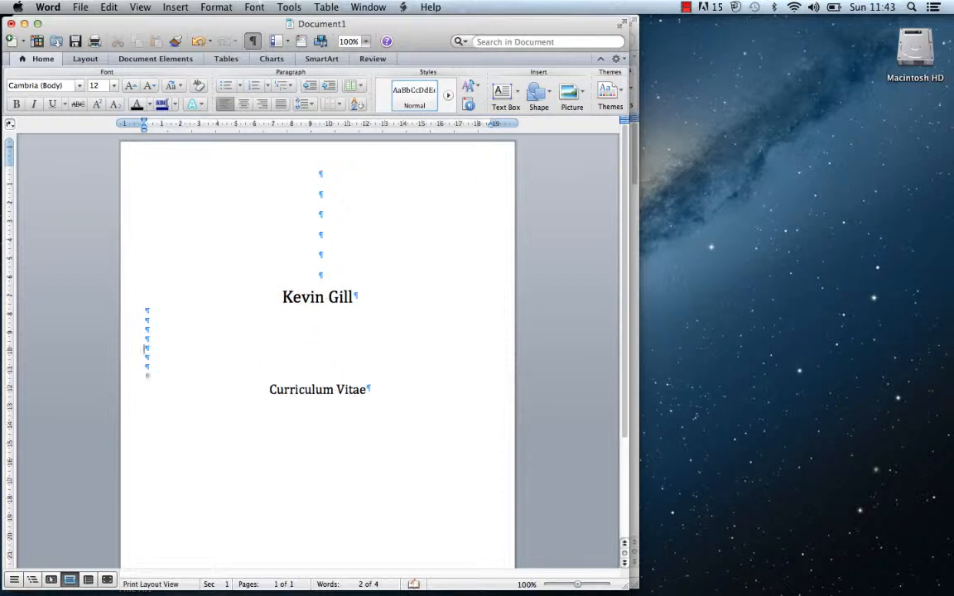
pyautogui.click(389, 396)
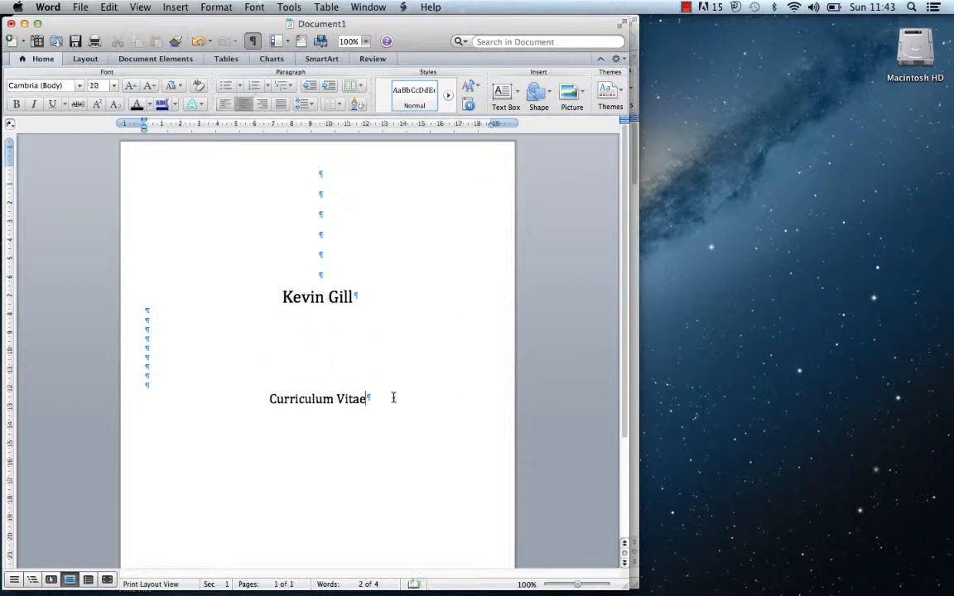
pyautogui.press('Return')
pyautogui.press('Return')
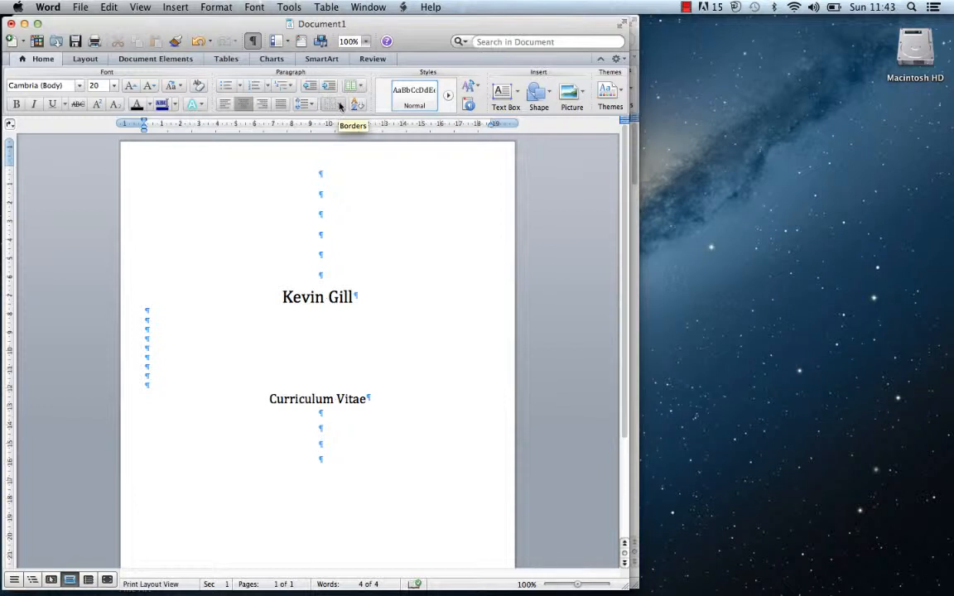
# Add a bottom border rule under 'Curriculum Vitae', with extra blank lines above and below it
pyautogui.click(339, 105)
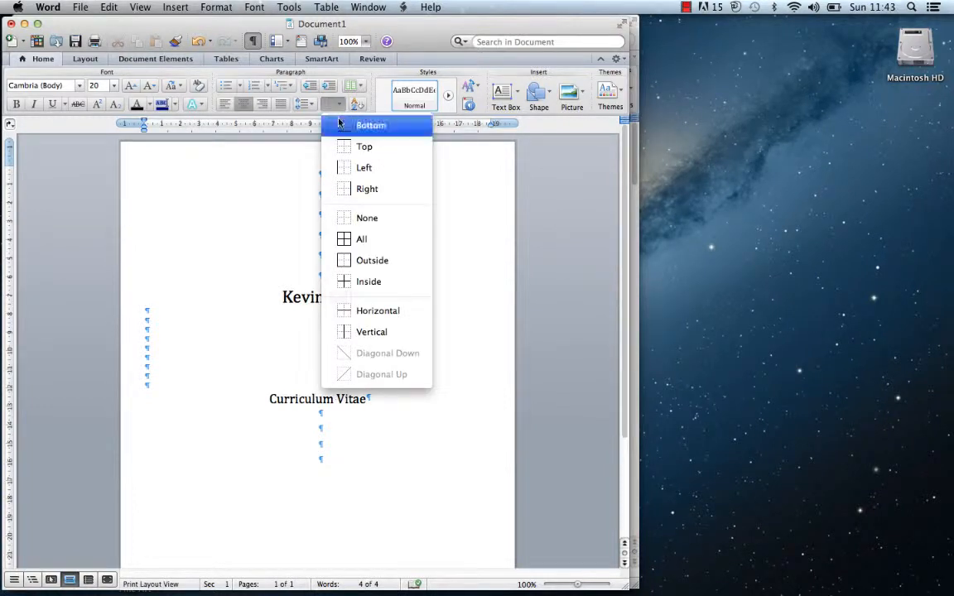
pyautogui.click(338, 128)
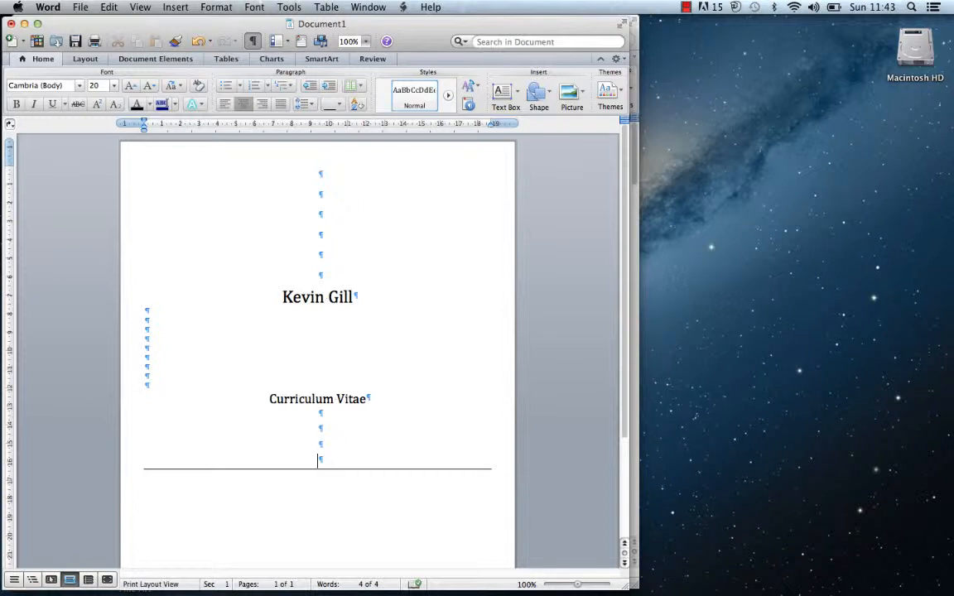
pyautogui.doubleClick(292, 532)
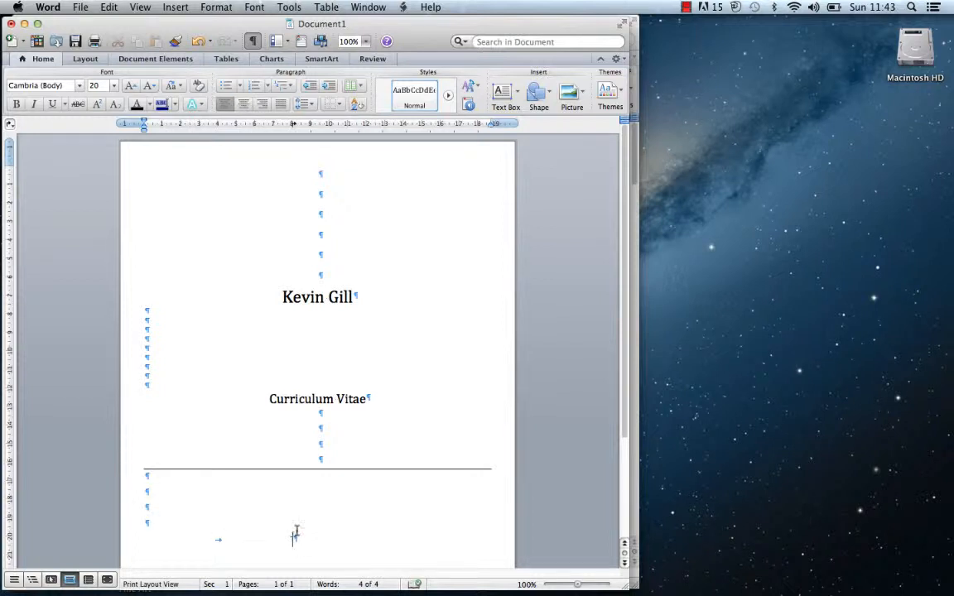
pyautogui.click(323, 450)
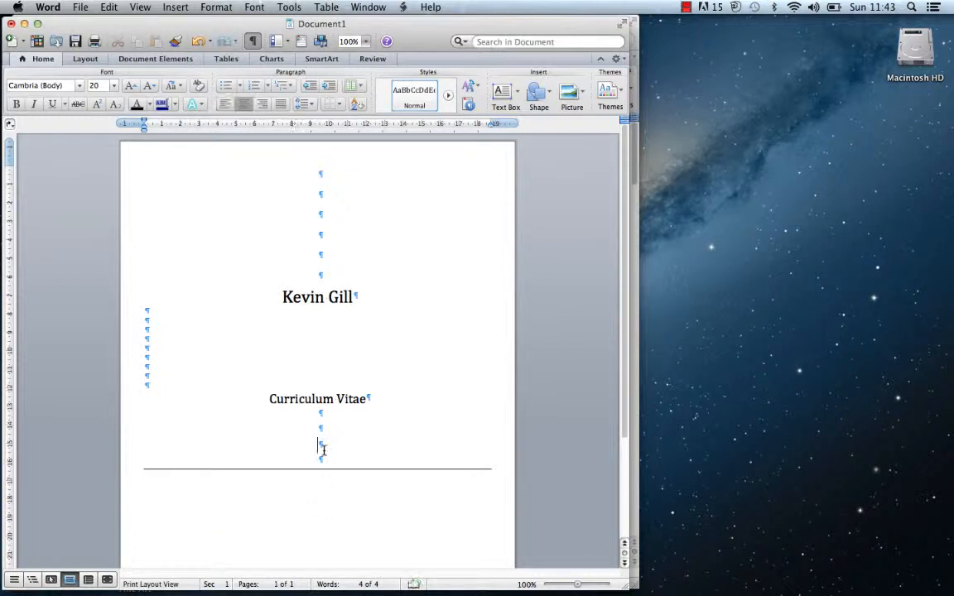
pyautogui.press('Return')
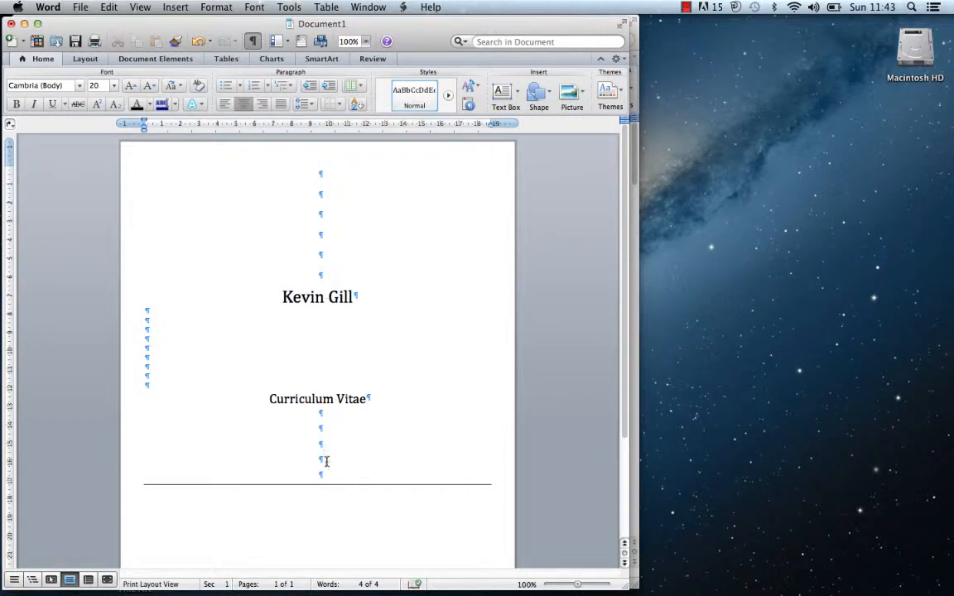
pyautogui.press('Down')
pyautogui.doubleClick(319, 508)
pyautogui.press('Return')
pyautogui.press('Return')
pyautogui.press('Return')
pyautogui.press('Return')
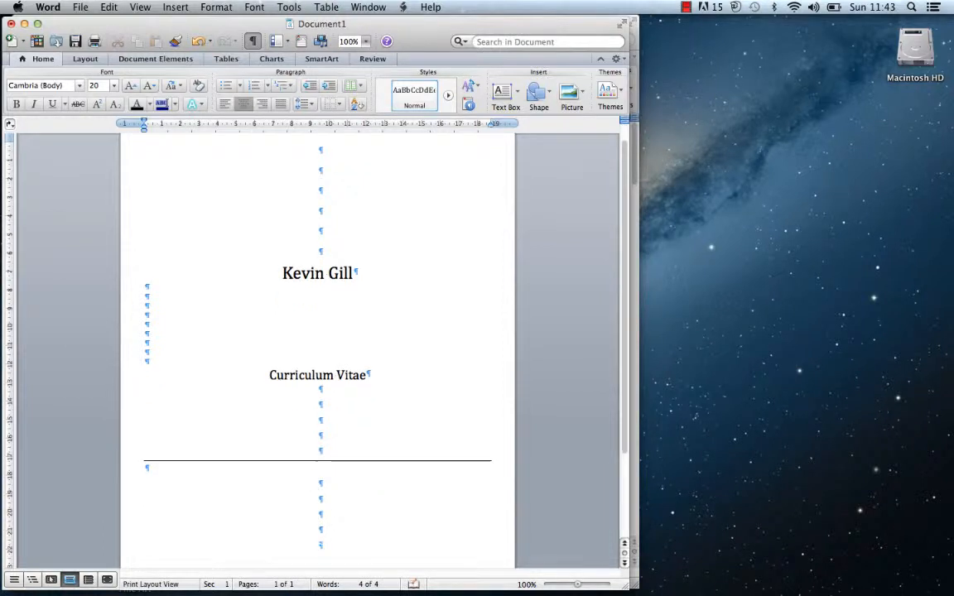
pyautogui.moveTo(627, 257); pyautogui.dragTo(601, 340)
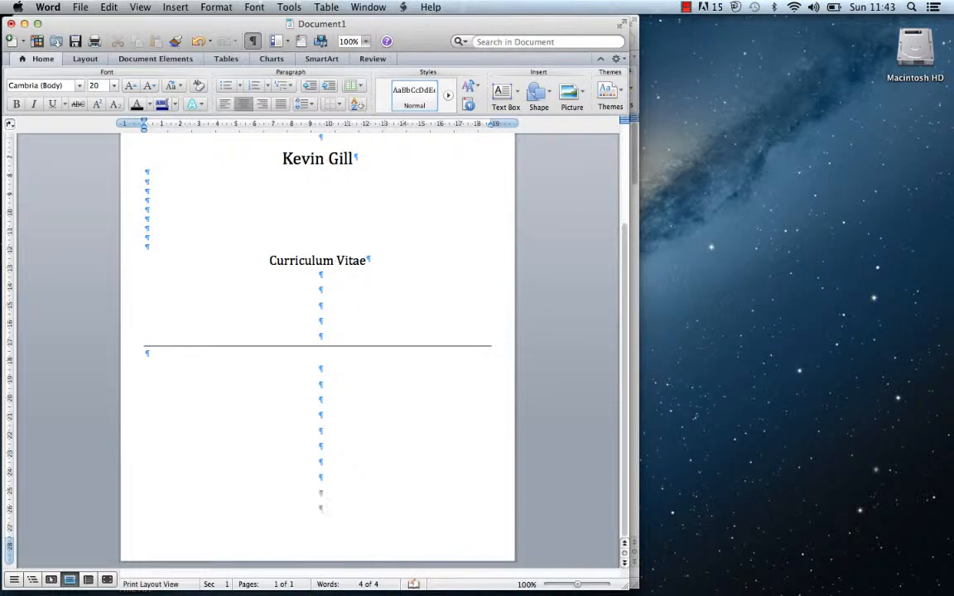
# Insert a page break after the title page to start page two
pyautogui.click(175, 6)
pyautogui.moveTo(159, 24)
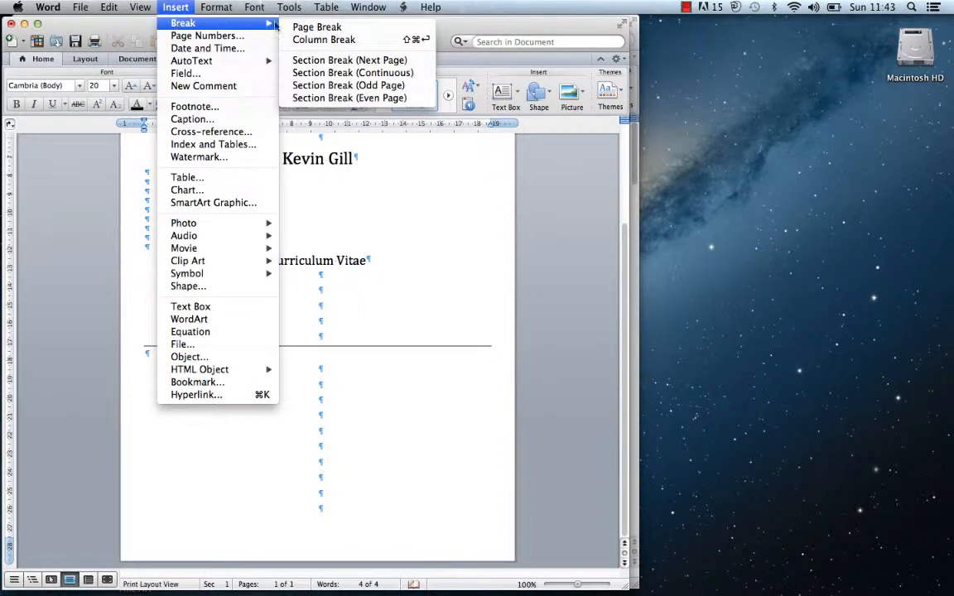
pyautogui.click(305, 28)
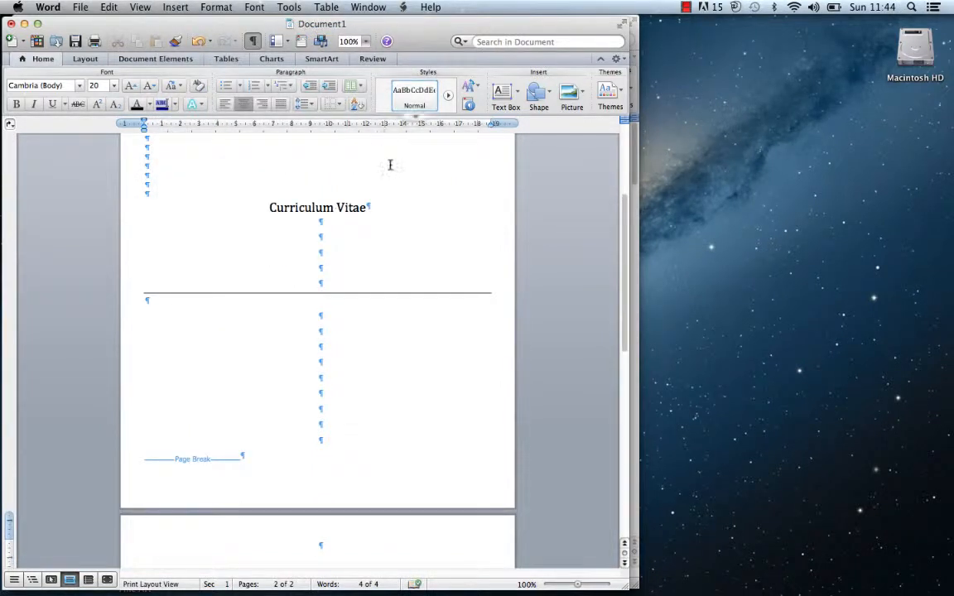
# Move the new document aside and bring the pretend CV window to the front
pyautogui.moveTo(625, 213); pyautogui.dragTo(616, 263)
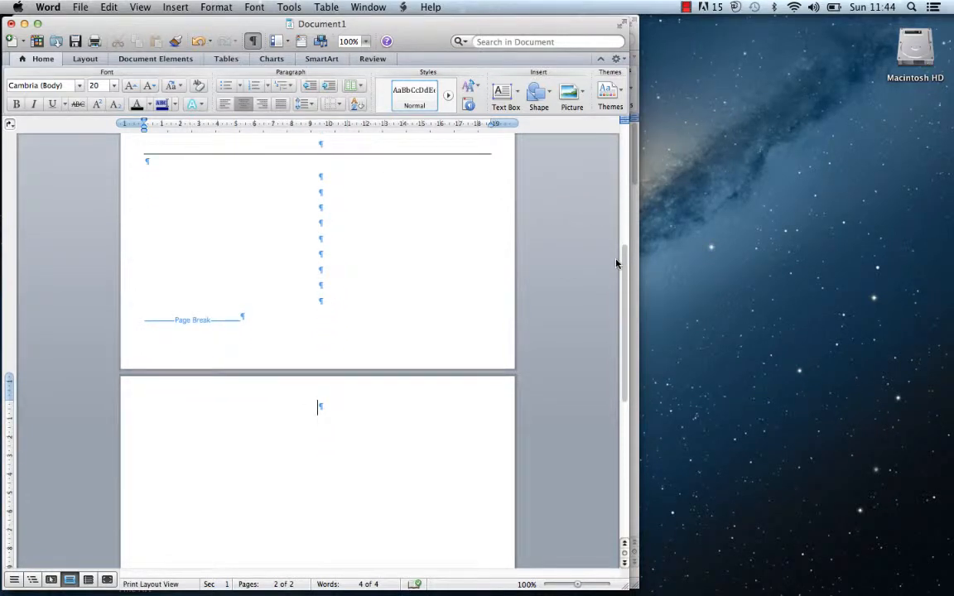
pyautogui.moveTo(119, 24); pyautogui.dragTo(576, 28)
pyautogui.click(395, 29)
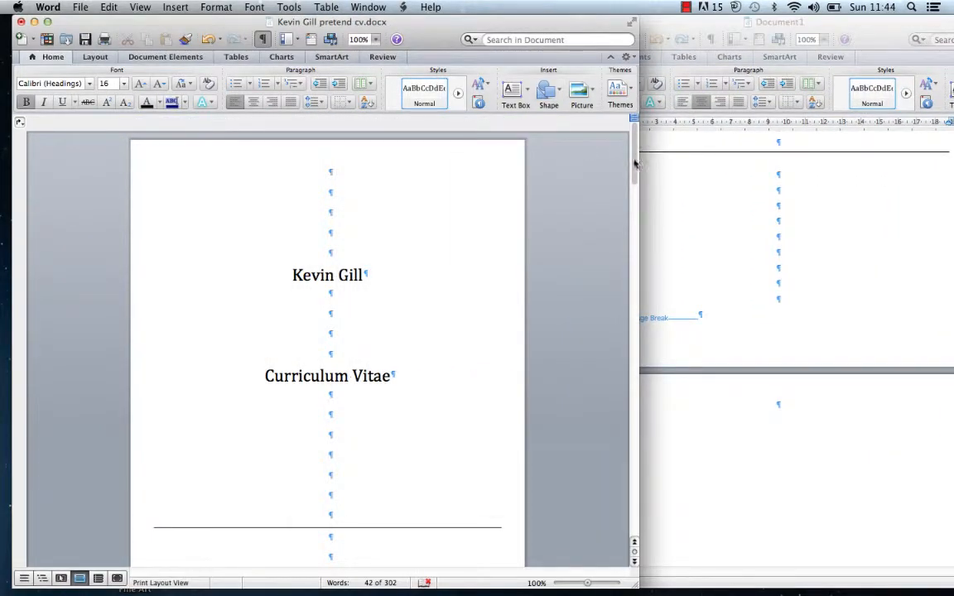
# Scroll the pretend CV to its Curriculum Vitae (CV) page and shift its window slightly left
pyautogui.moveTo(634, 153); pyautogui.dragTo(565, 329)
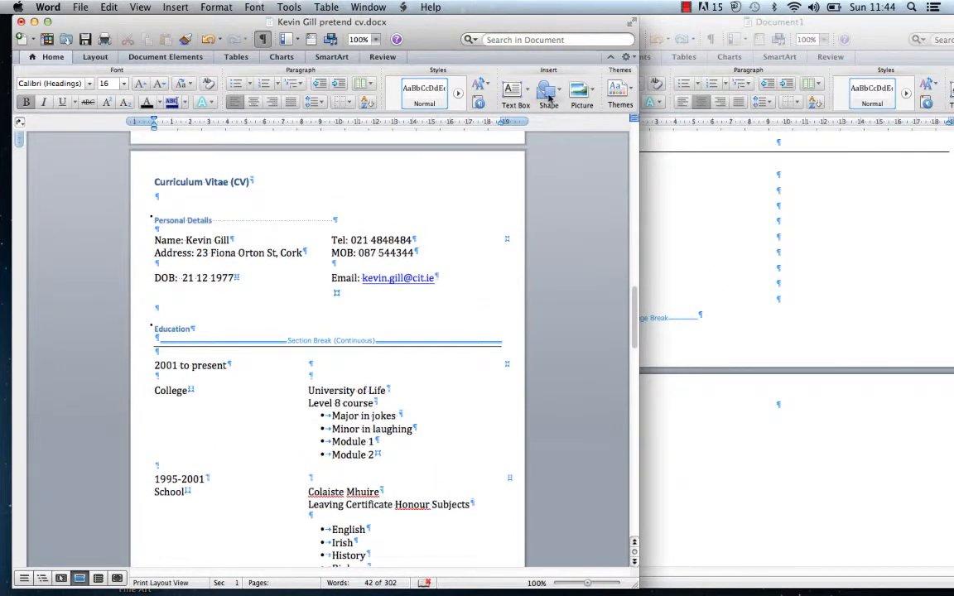
pyautogui.moveTo(543, 30); pyautogui.dragTo(475, 30)
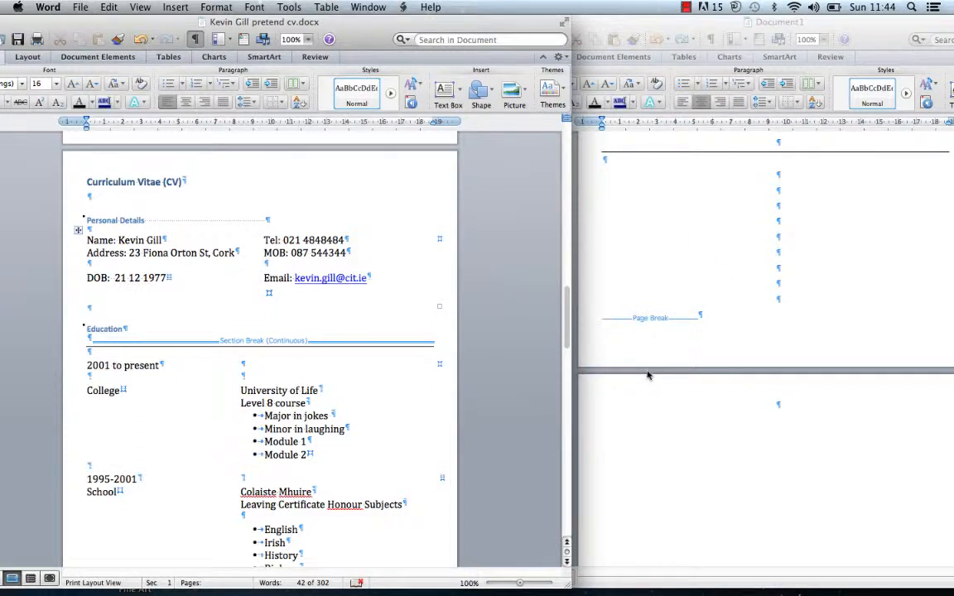
# On page two, type the heading 'Curriculum Vitae (CV)' with 'Personal Details' beneath it
pyautogui.click(681, 405)
pyautogui.write('C')
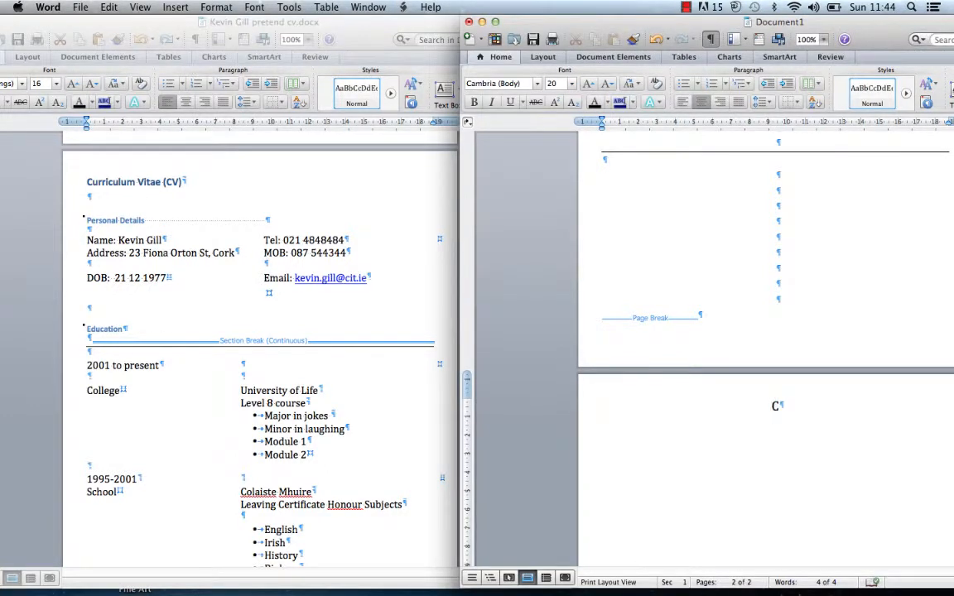
pyautogui.write('urricuu')
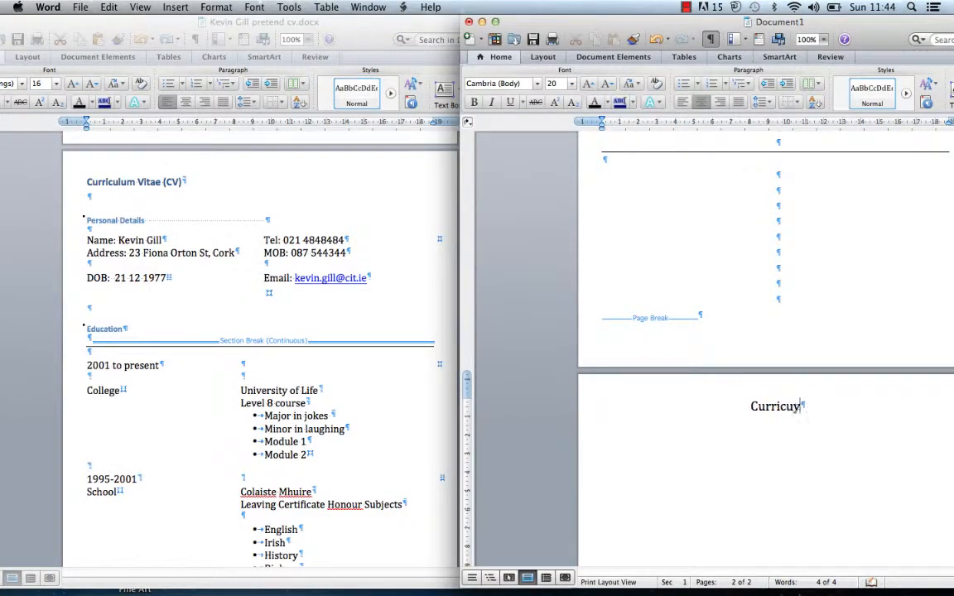
pyautogui.write('m')
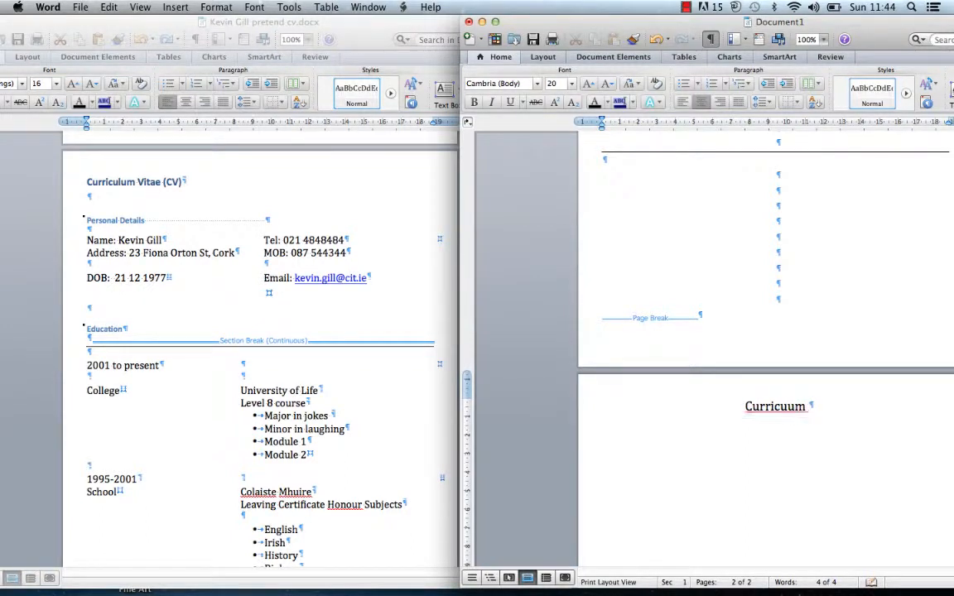
pyautogui.press('BackSpace')
pyautogui.press('BackSpace')
pyautogui.press('BackSpace')
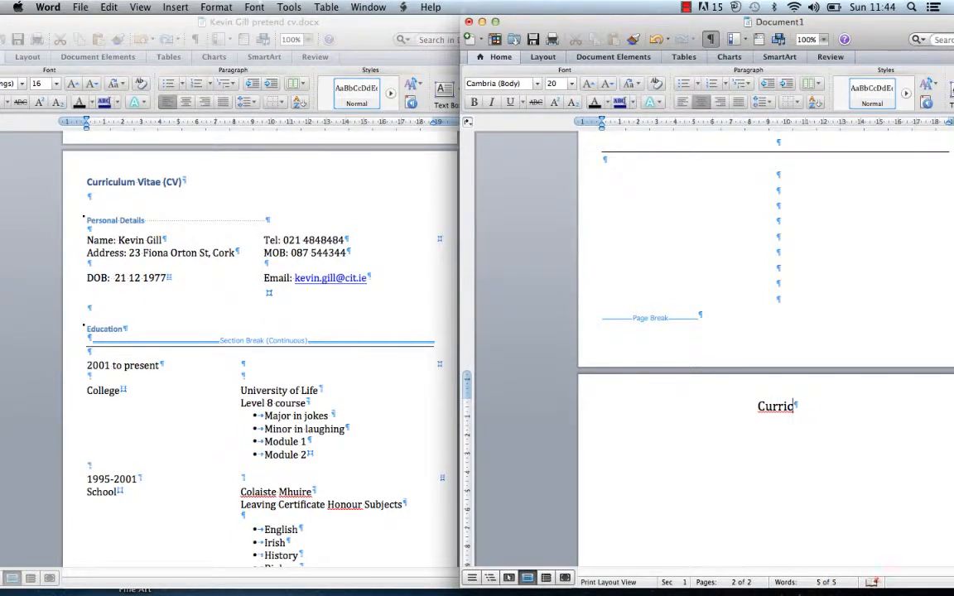
pyautogui.press('BackSpace')
pyautogui.write('culum V')
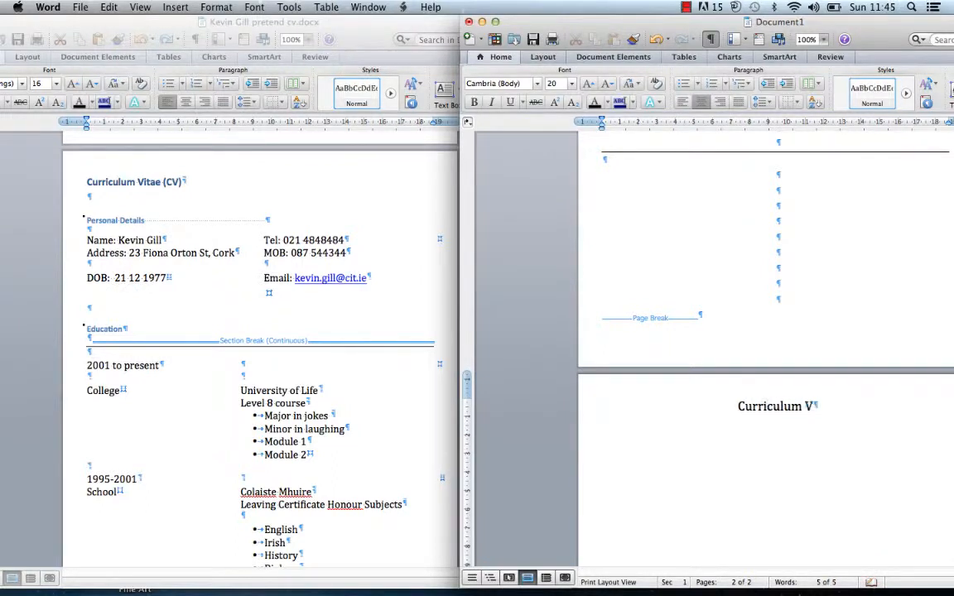
pyautogui.write('itae')
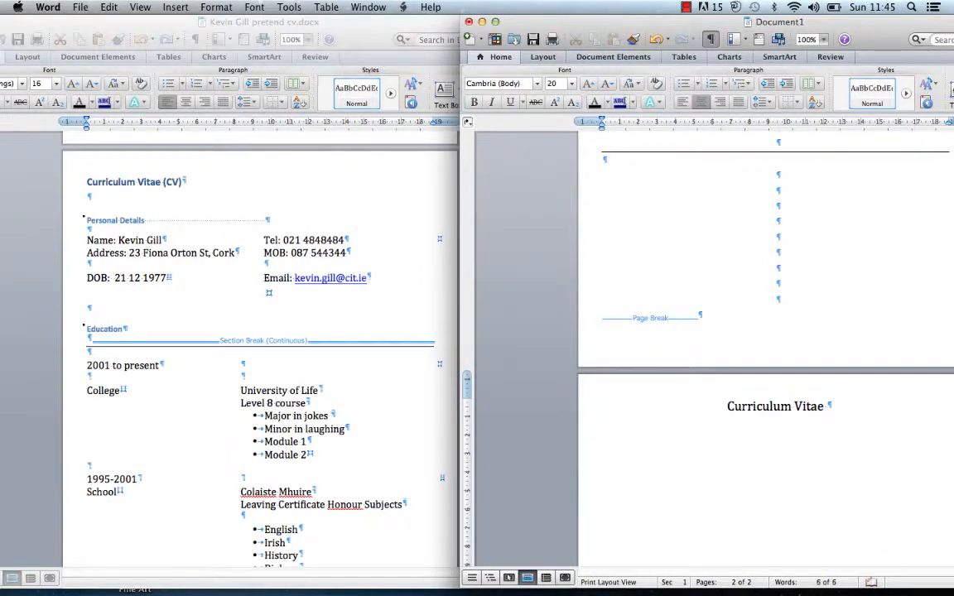
pyautogui.write(' (CV)')
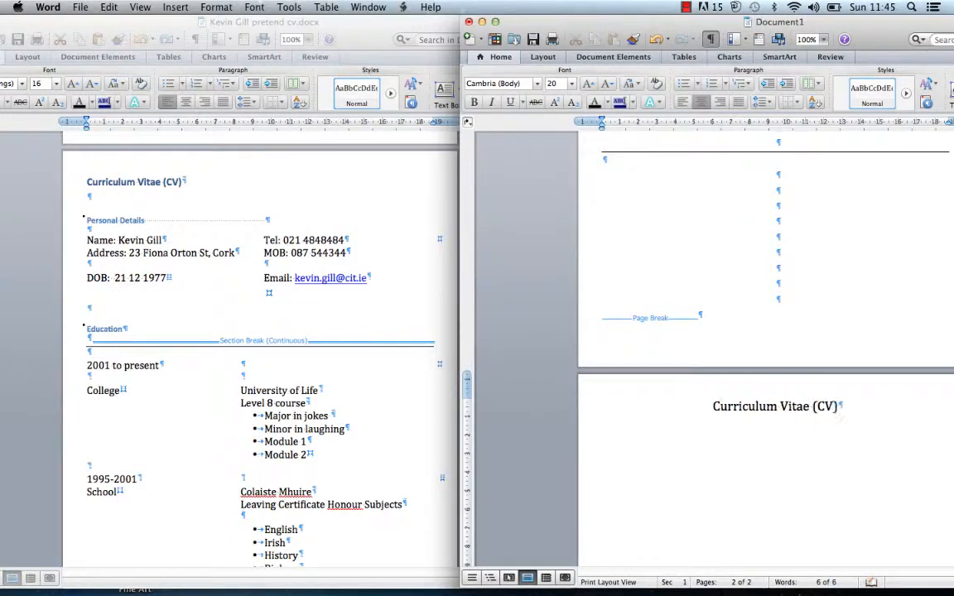
pyautogui.press('Return')
pyautogui.press('Return')
pyautogui.write('Person')
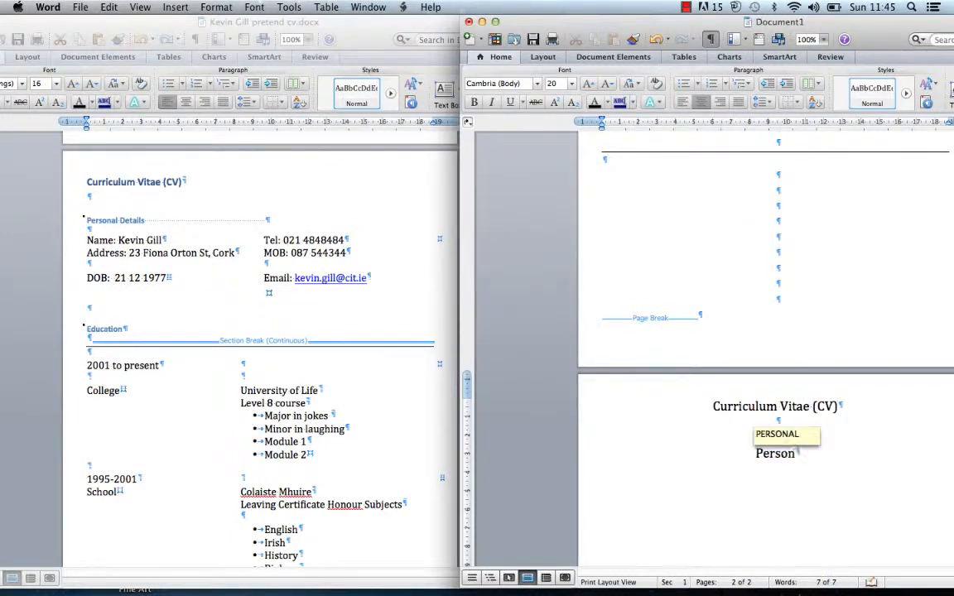
pyautogui.write('al Details')
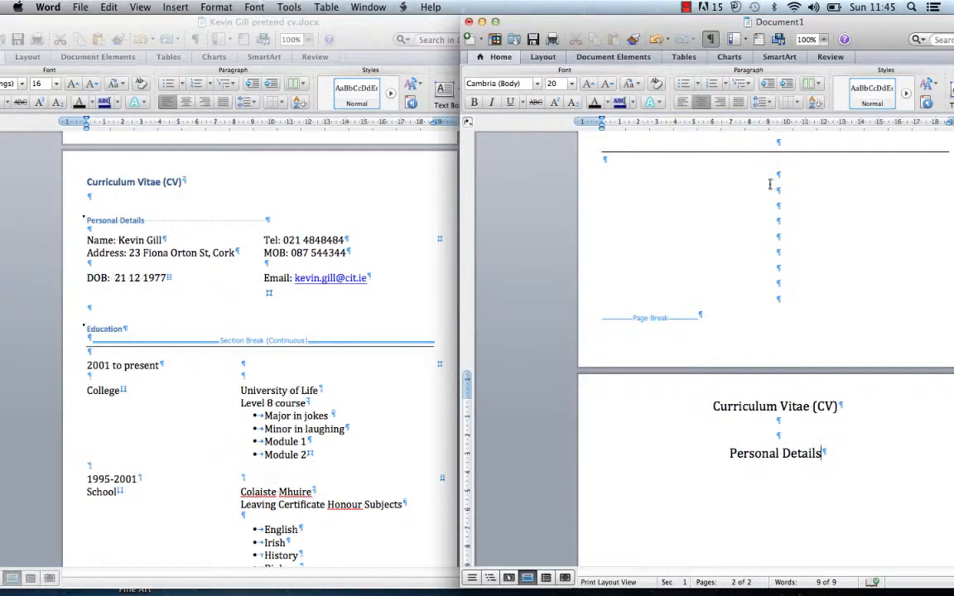
# Left-align 'Curriculum Vitae (CV)' and 'Personal Details', then add empty lines below
pyautogui.moveTo(789, 35); pyautogui.dragTo(622, 35)
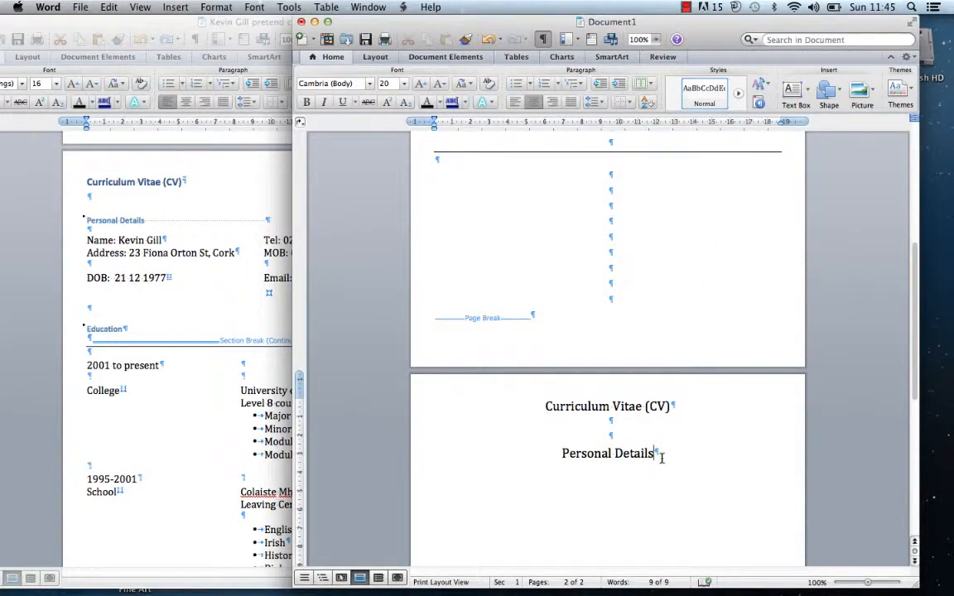
pyautogui.moveTo(662, 457); pyautogui.dragTo(538, 404)
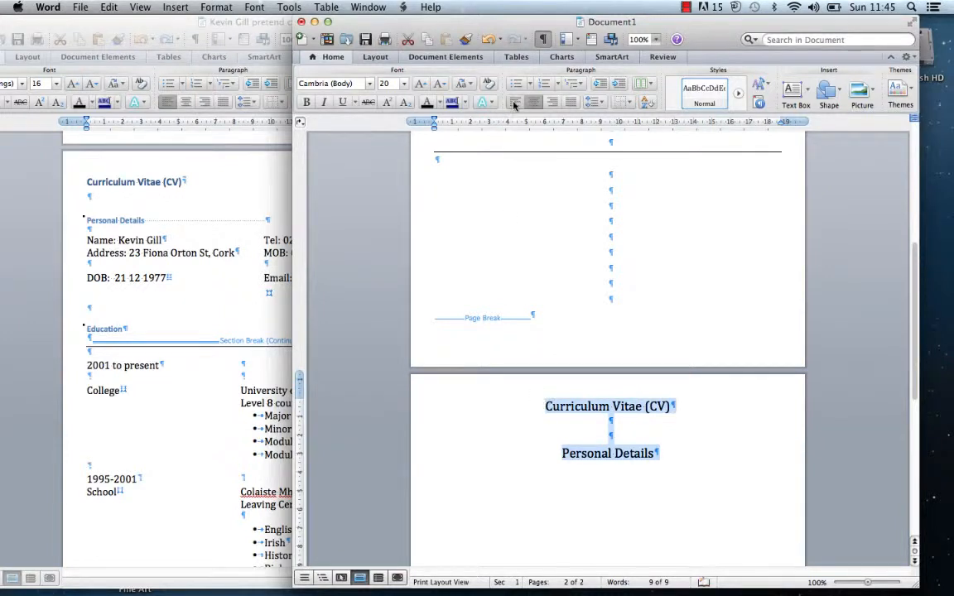
pyautogui.click(514, 102)
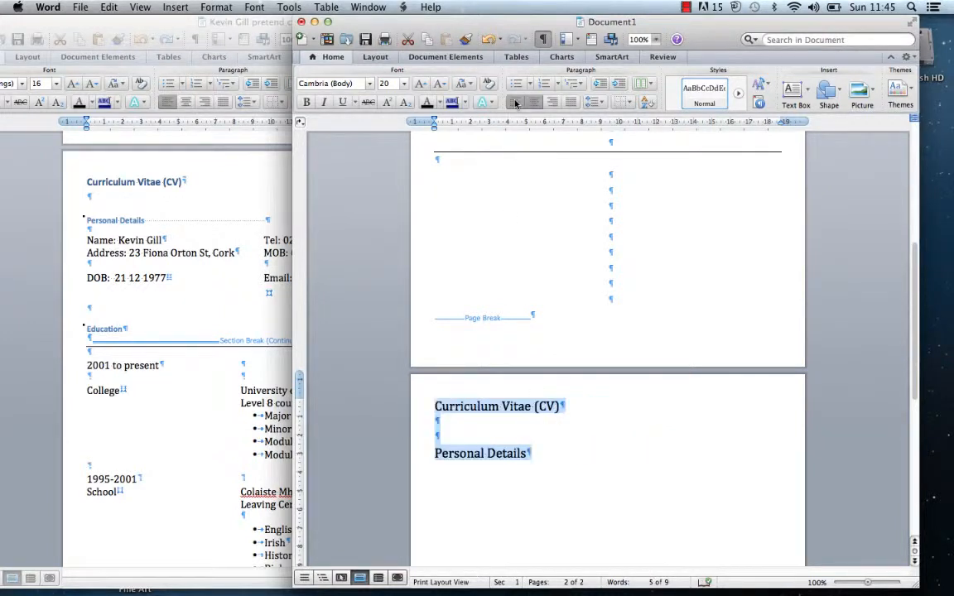
pyautogui.click(541, 455)
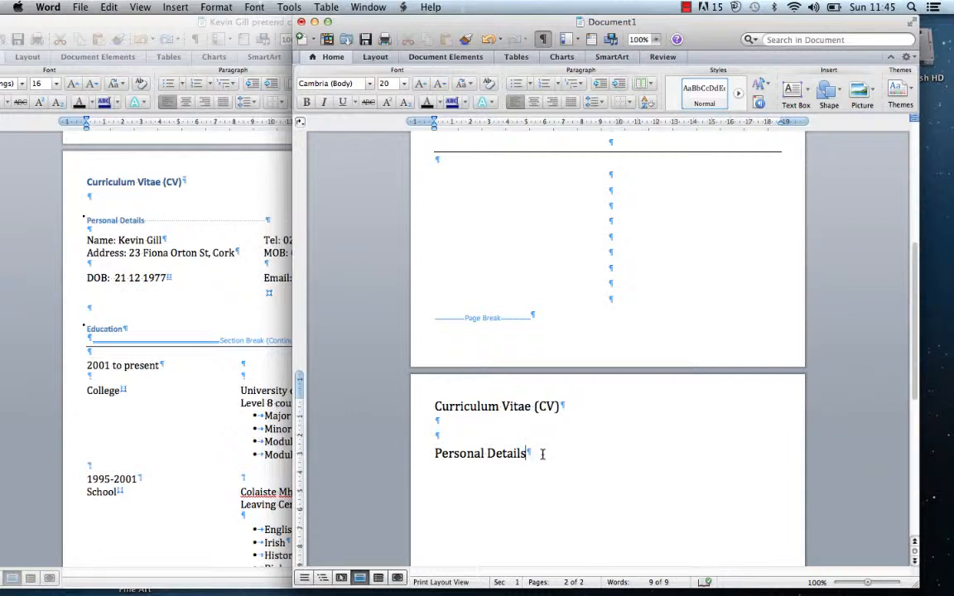
pyautogui.press('Return')
pyautogui.press('Return')
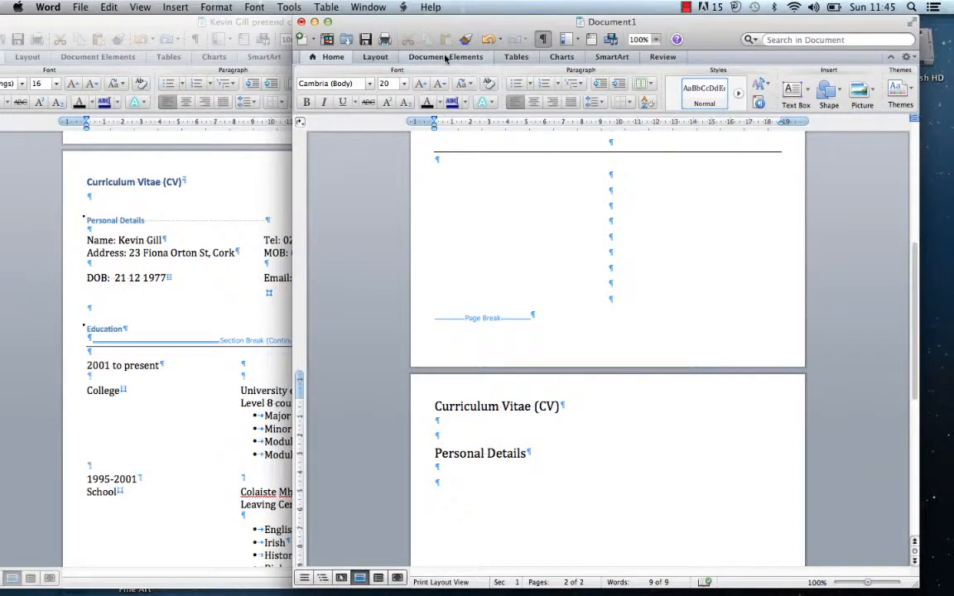
# Insert a 1x2 table from the Tables tab's New grid below Personal Details
pyautogui.click(520, 56)
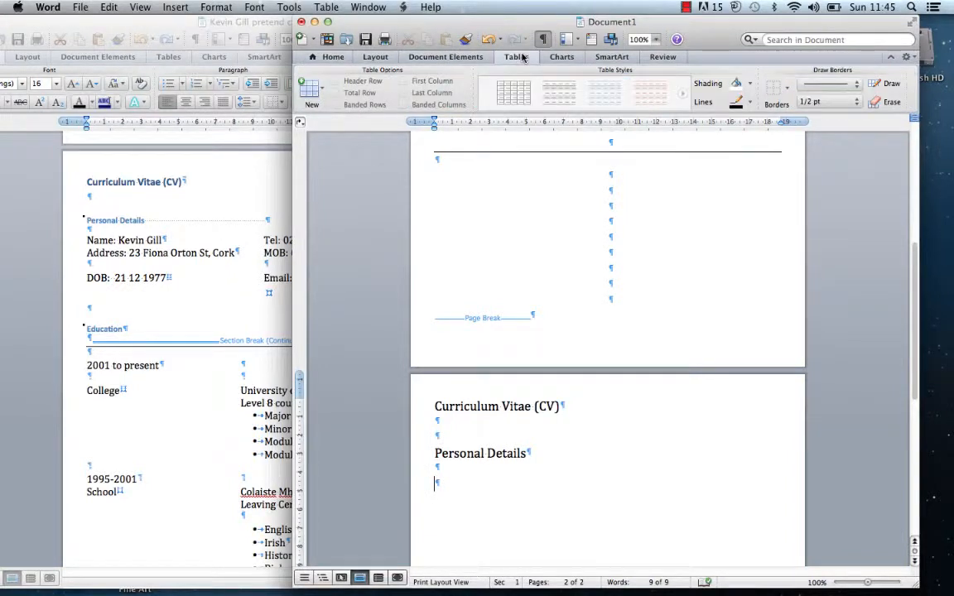
pyautogui.click(321, 90)
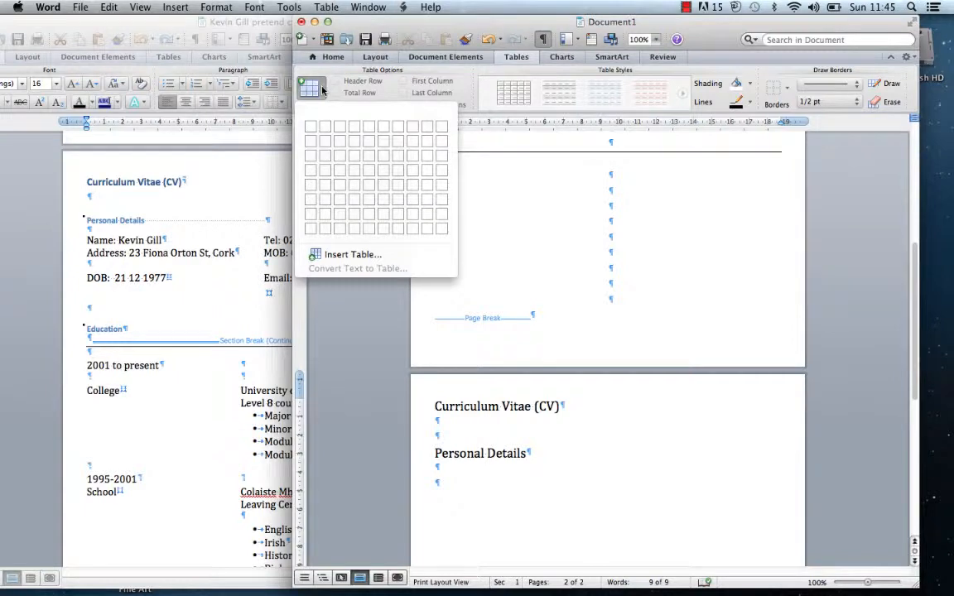
pyautogui.click(320, 368)
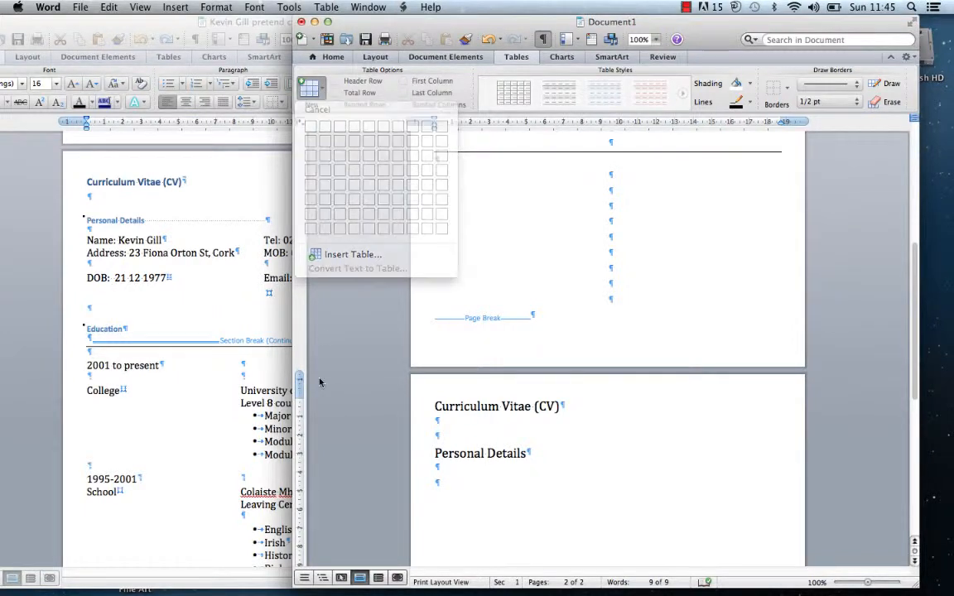
pyautogui.click(308, 88)
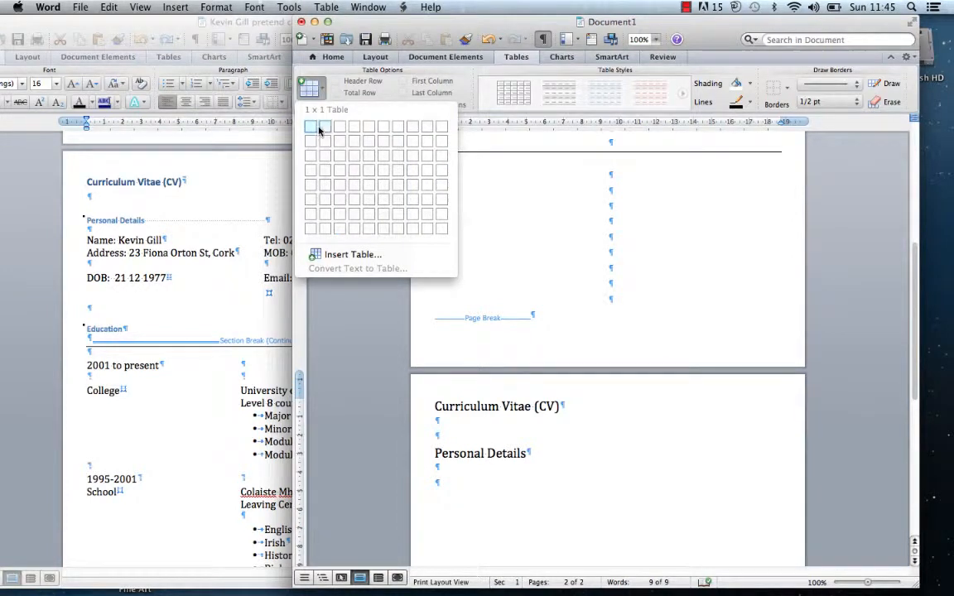
pyautogui.click(324, 128)
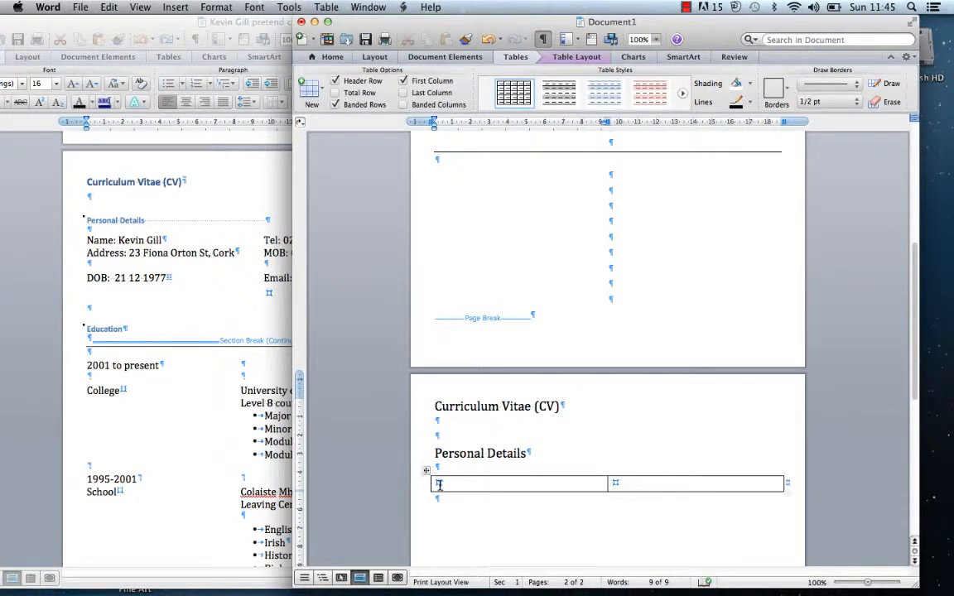
# Enter the person's name, street address and date of birth on separate lines in the left cell
pyautogui.write('Name: ')
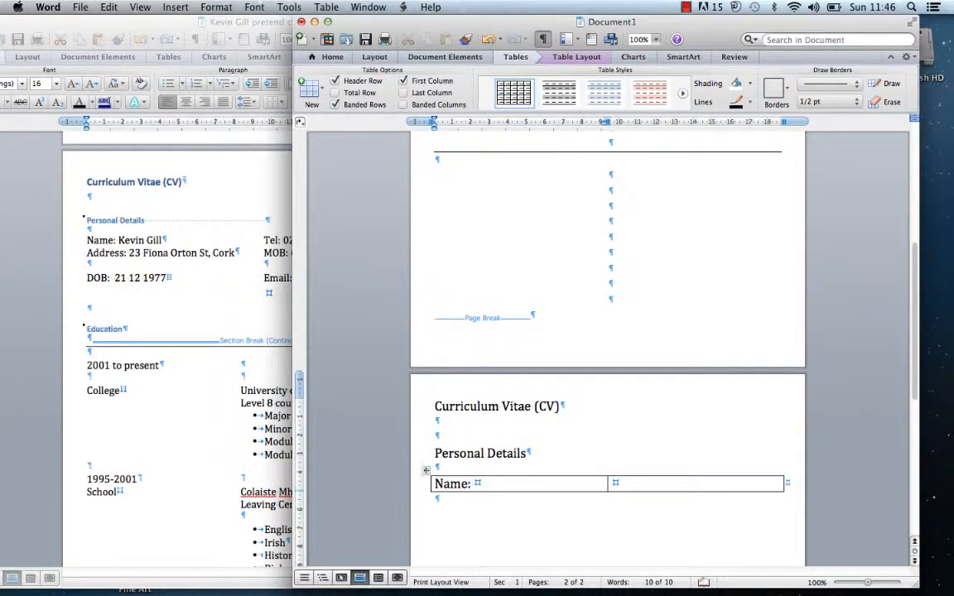
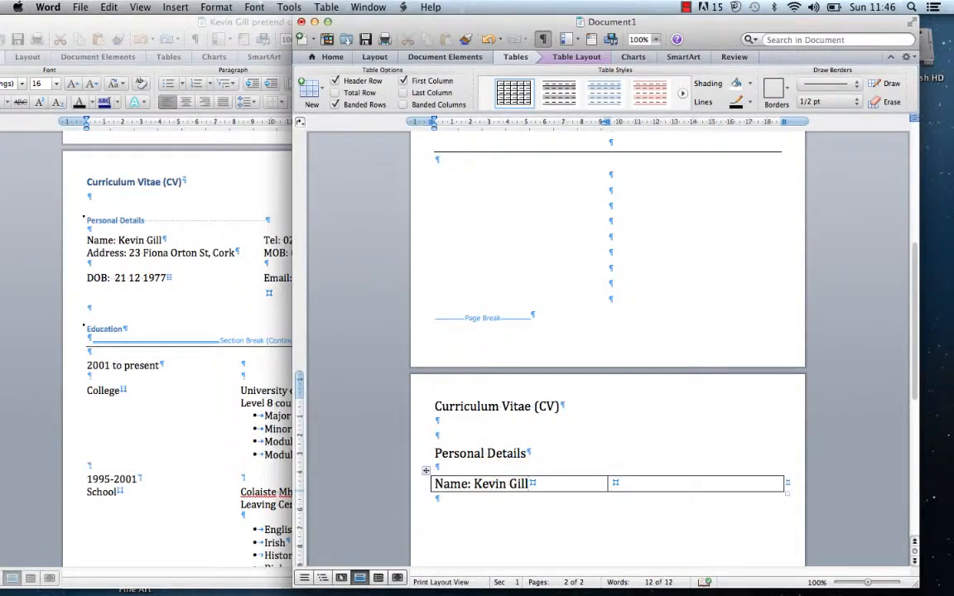
pyautogui.press('Return')
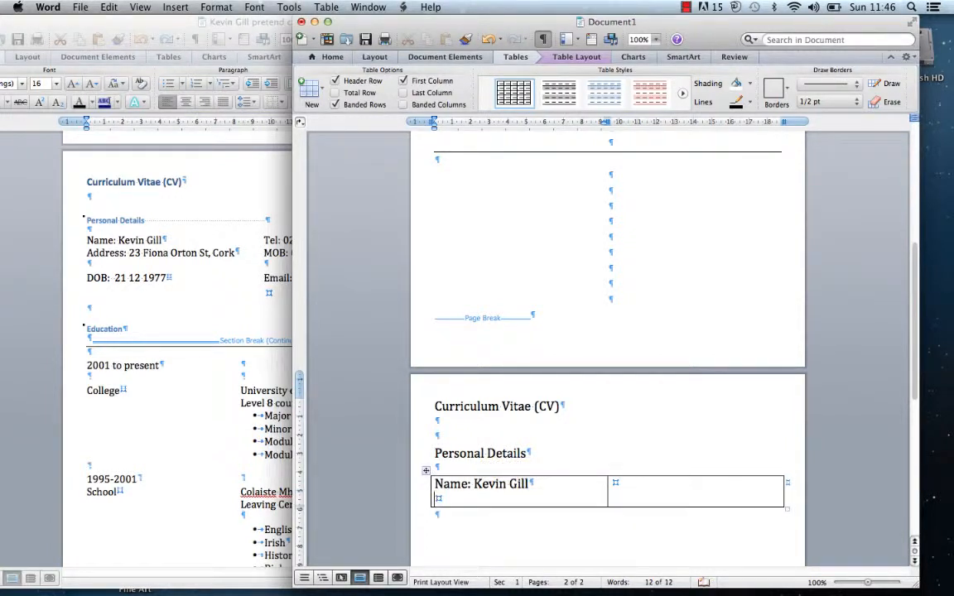
pyautogui.write('Address')
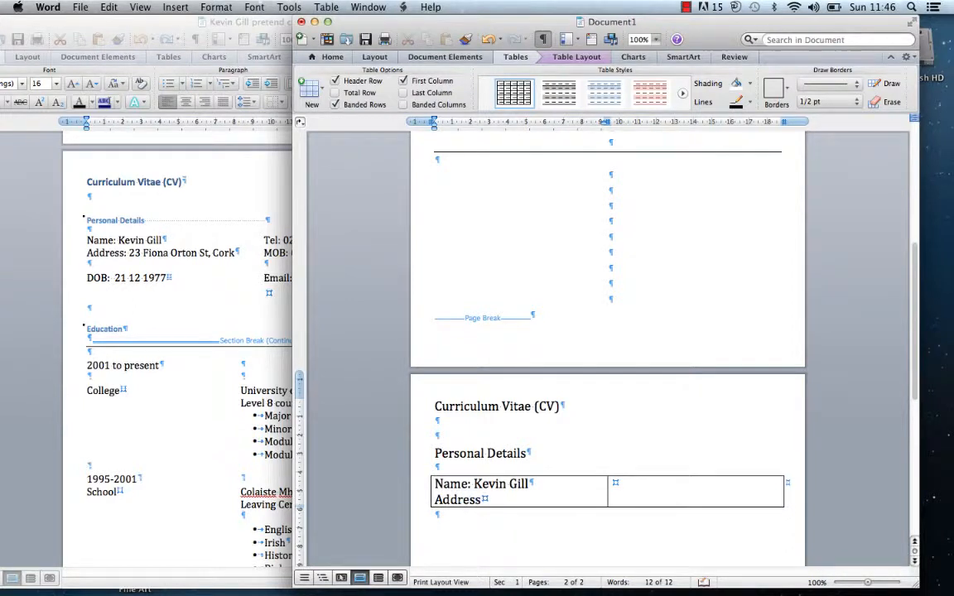
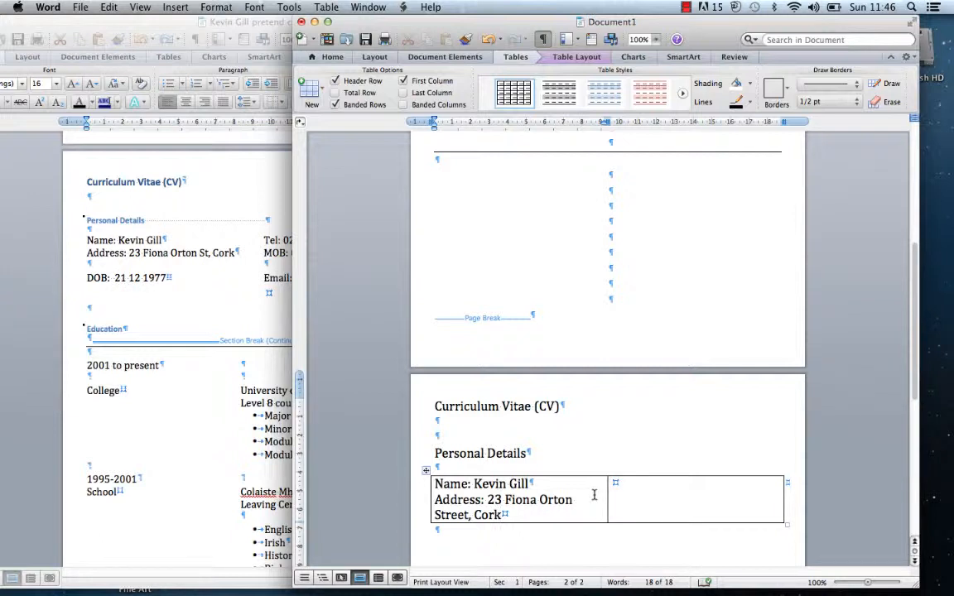
pyautogui.press('Return')
pyautogui.press('Return')
pyautogui.write('D')
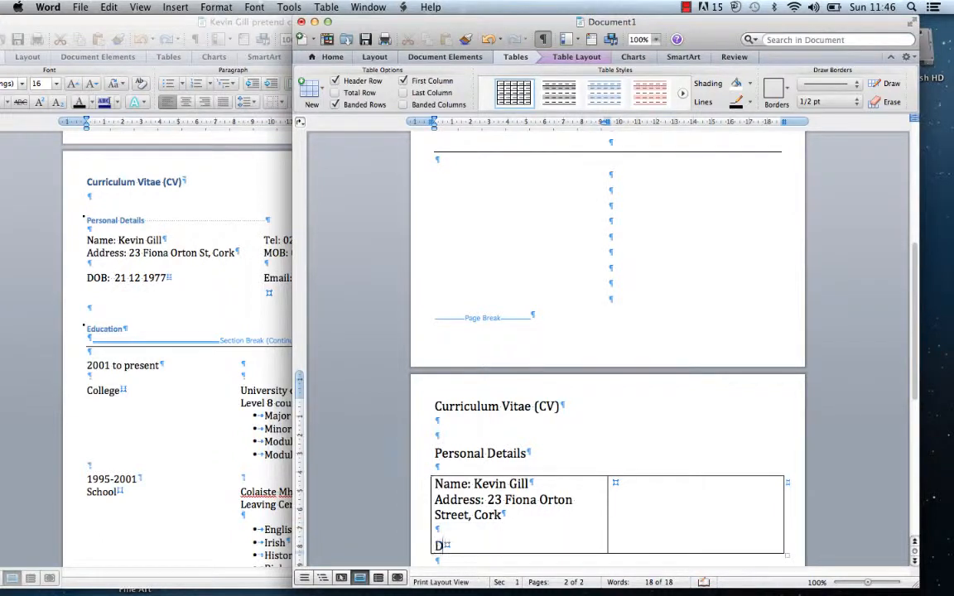
pyautogui.write('OB:  ')
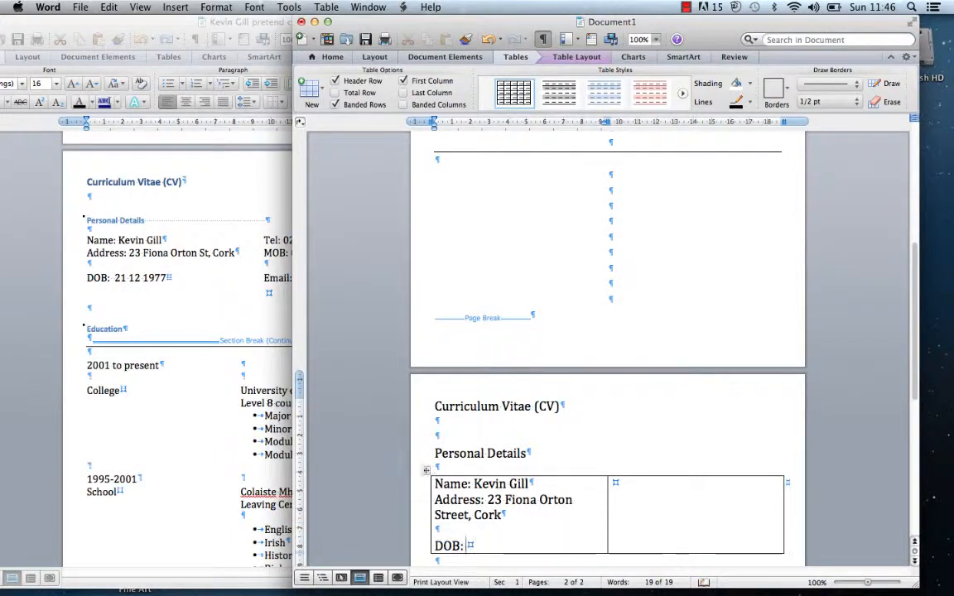
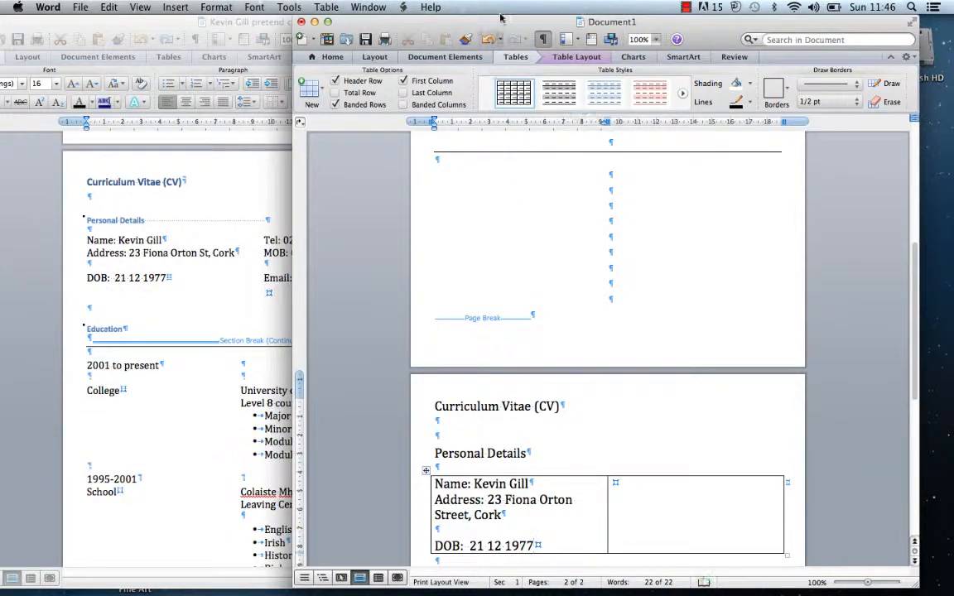
pyautogui.moveTo(499, 25); pyautogui.dragTo(665, 25)
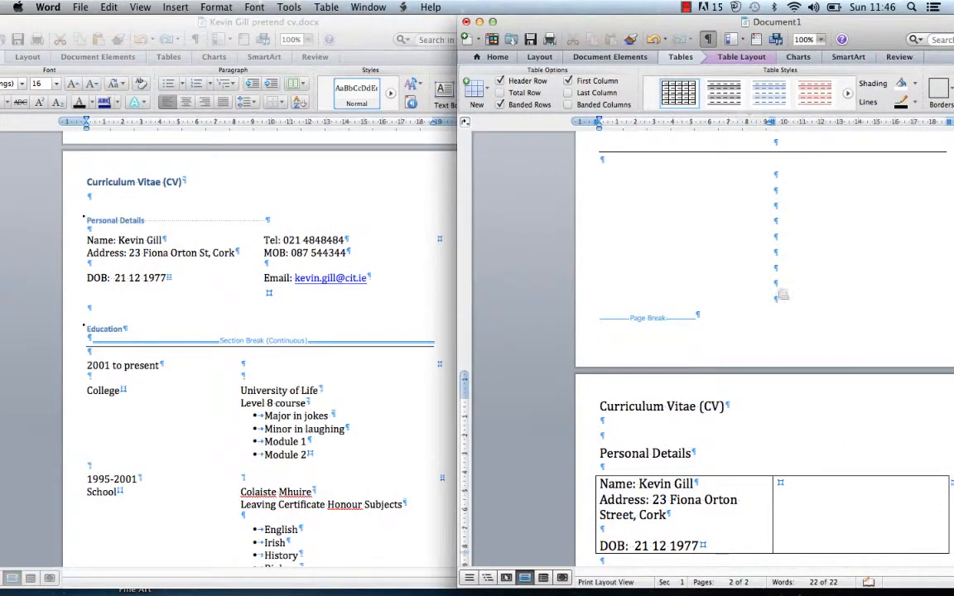
# Enter the Tel, MOB and Email lines with the contact's phone, mobile number and e-mail in the right cell
pyautogui.click(782, 483)
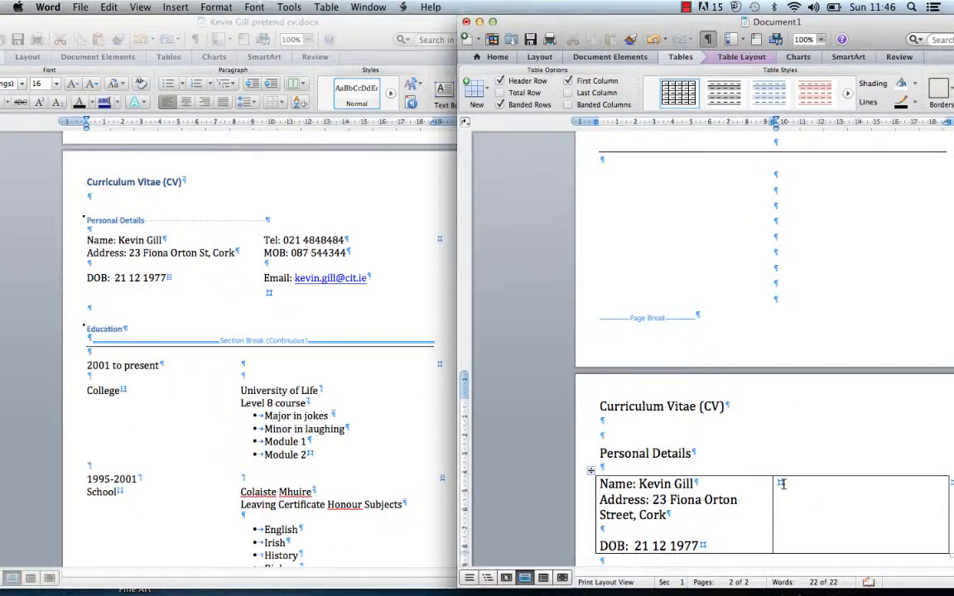
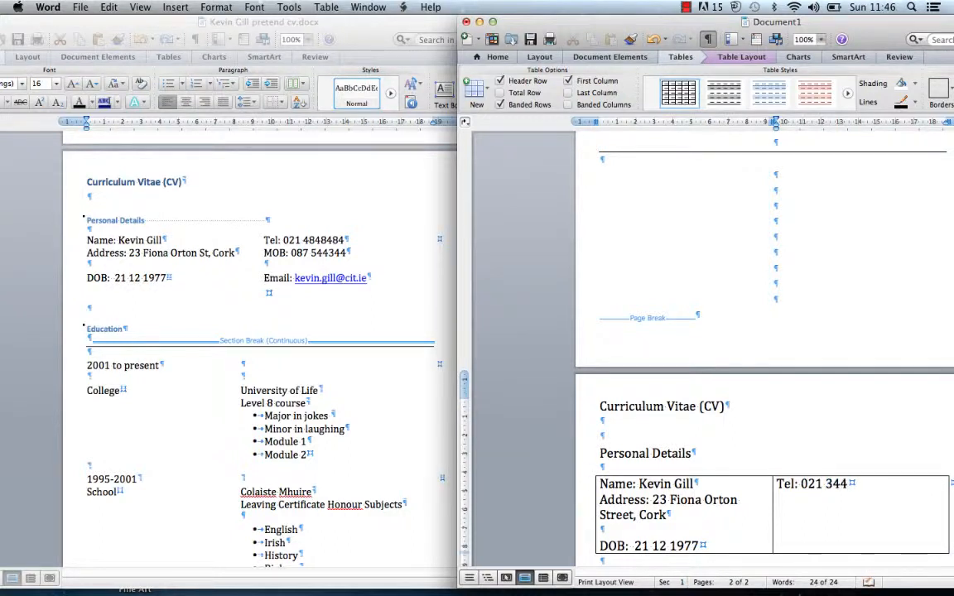
pyautogui.press('Return')
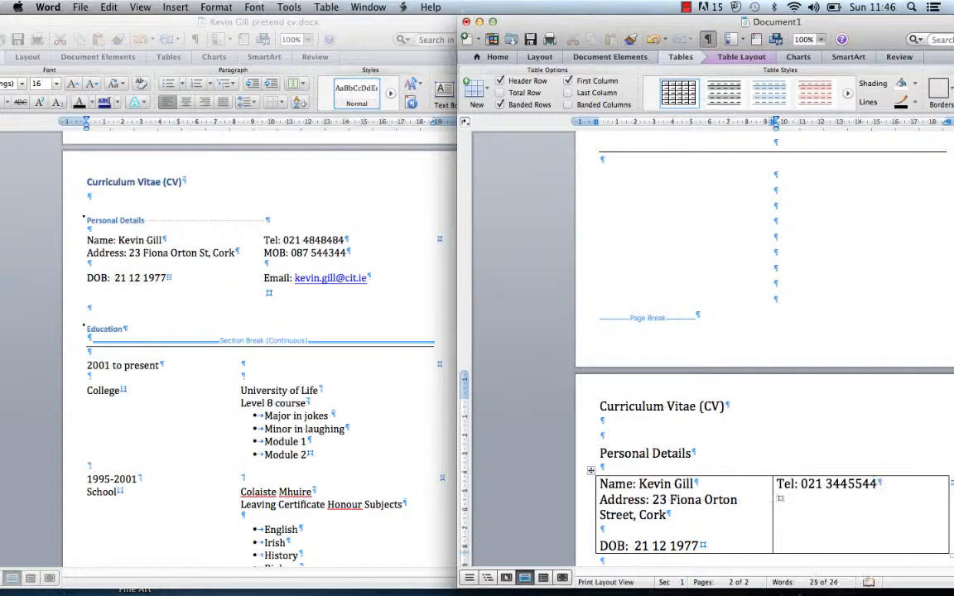
pyautogui.write('MOB')
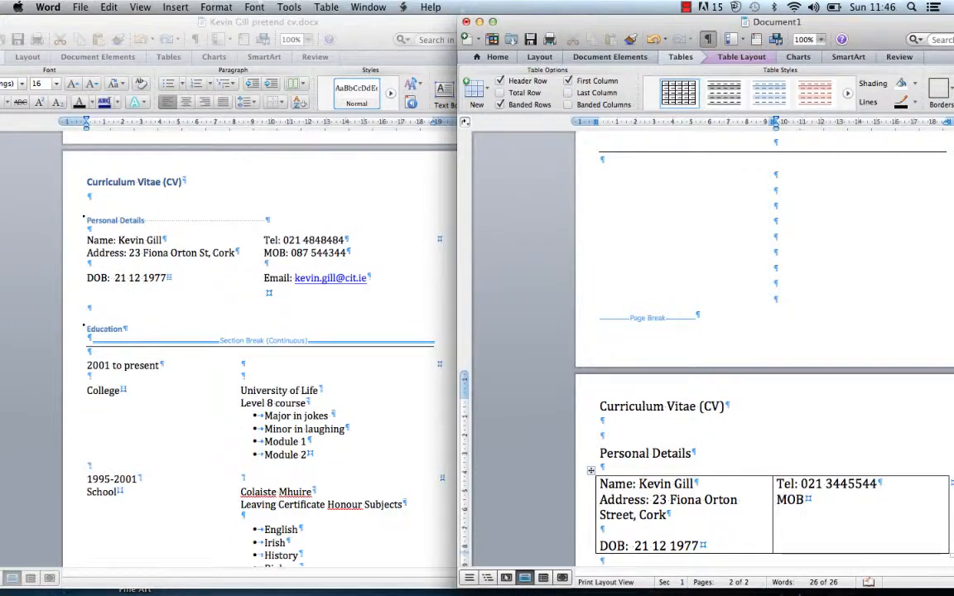
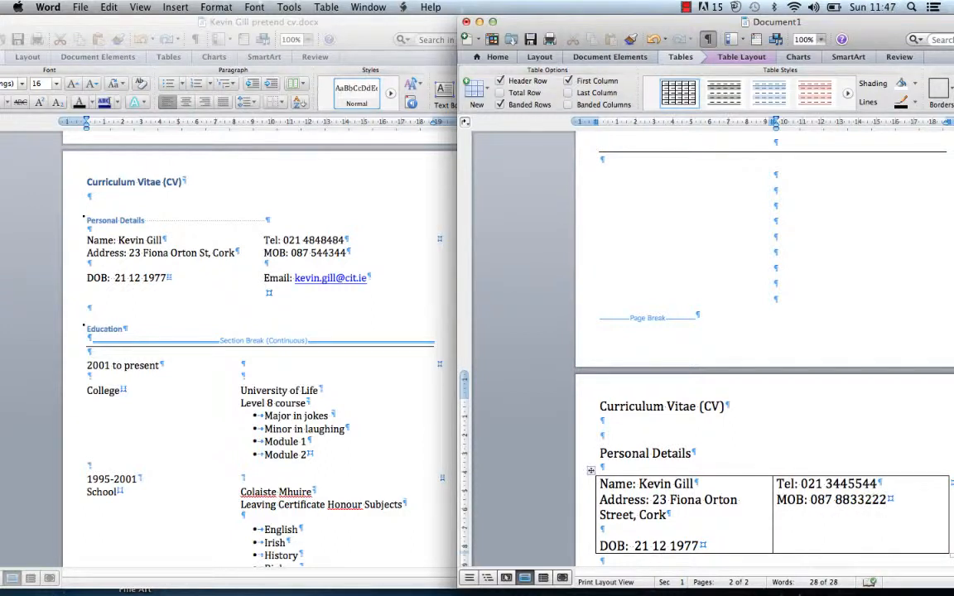
pyautogui.press('Return')
pyautogui.press('Return')
pyautogui.write('E')
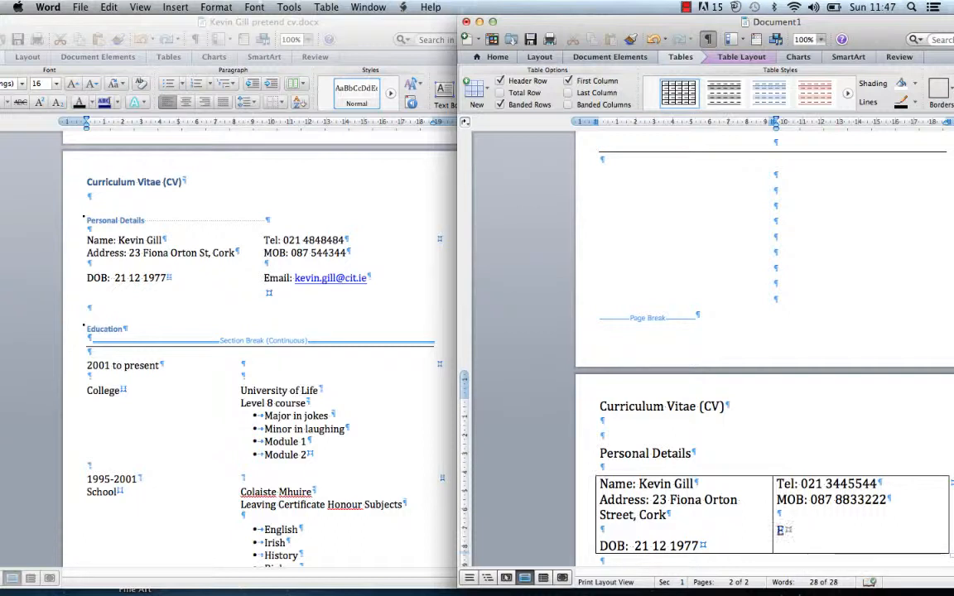
pyautogui.write('mail: ')
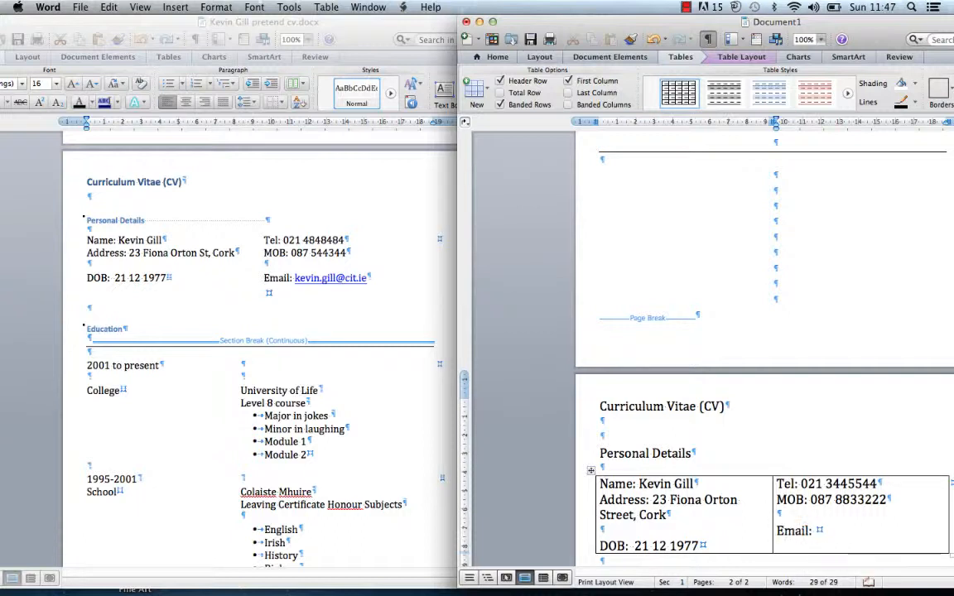
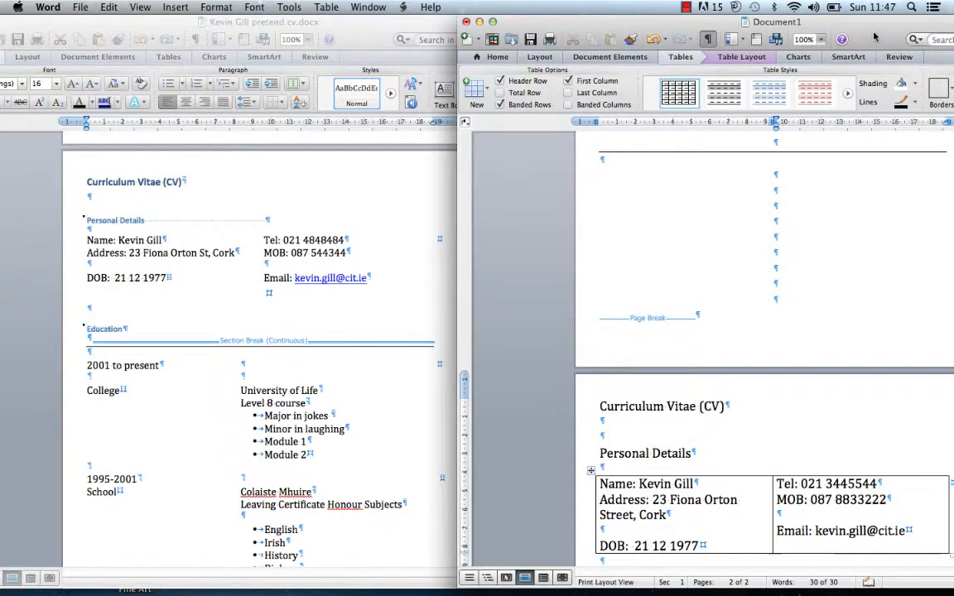
pyautogui.moveTo(876, 35); pyautogui.dragTo(617, 9)
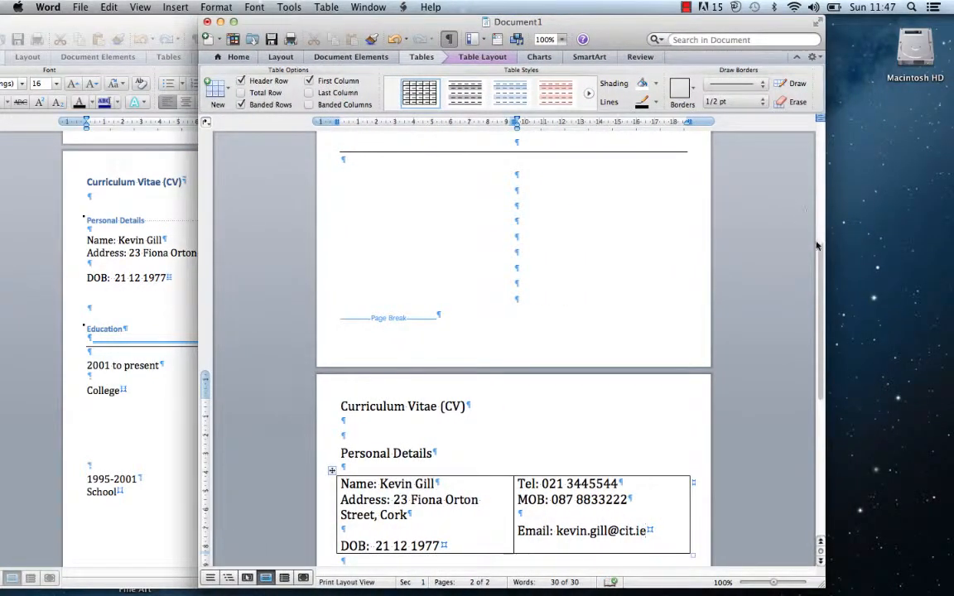
# Insert two empty paragraphs just below the Personal Details table
pyautogui.moveTo(818, 249); pyautogui.dragTo(820, 285)
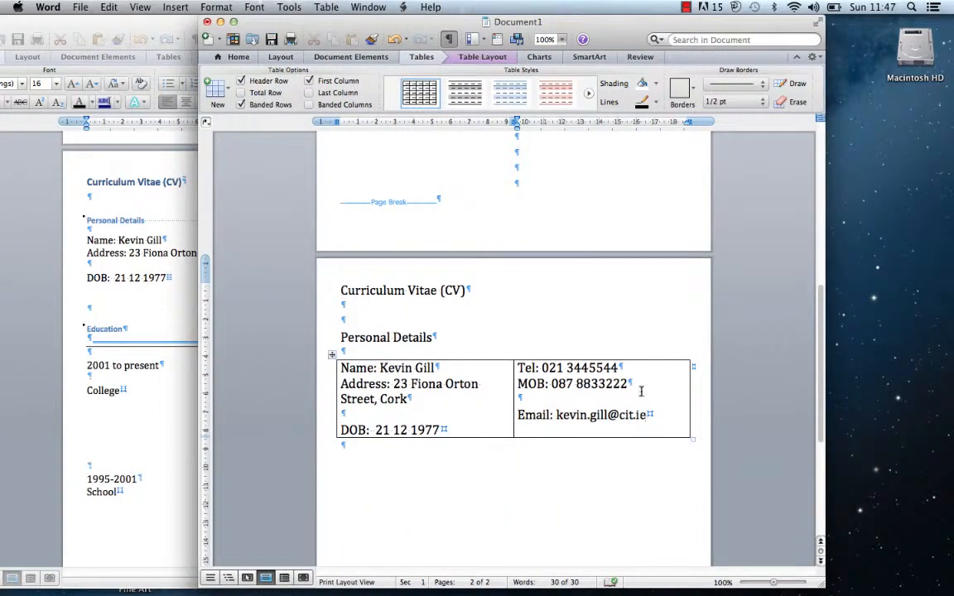
pyautogui.click(415, 455)
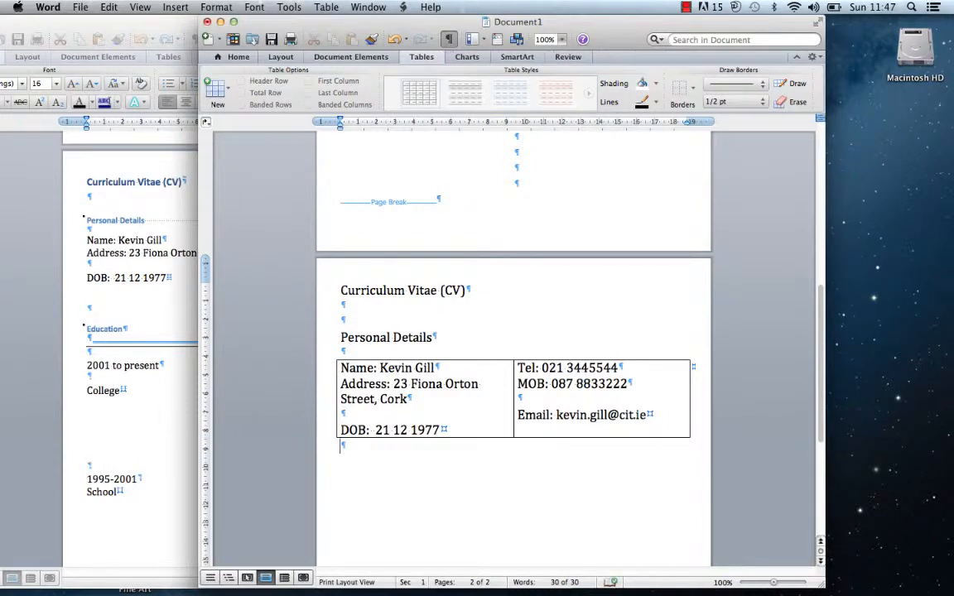
pyautogui.press('Return')
pyautogui.press('Return')
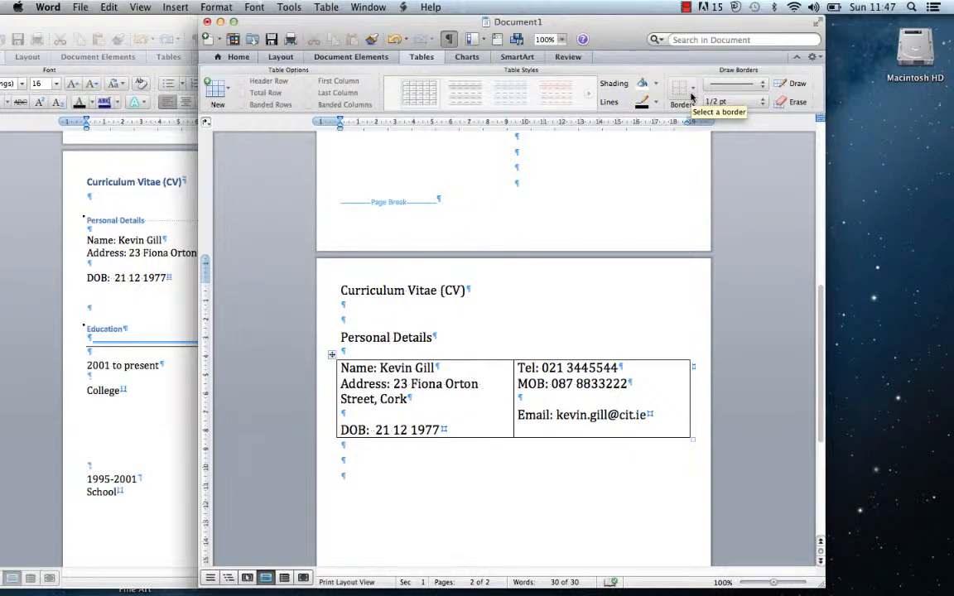
pyautogui.click(222, 60)
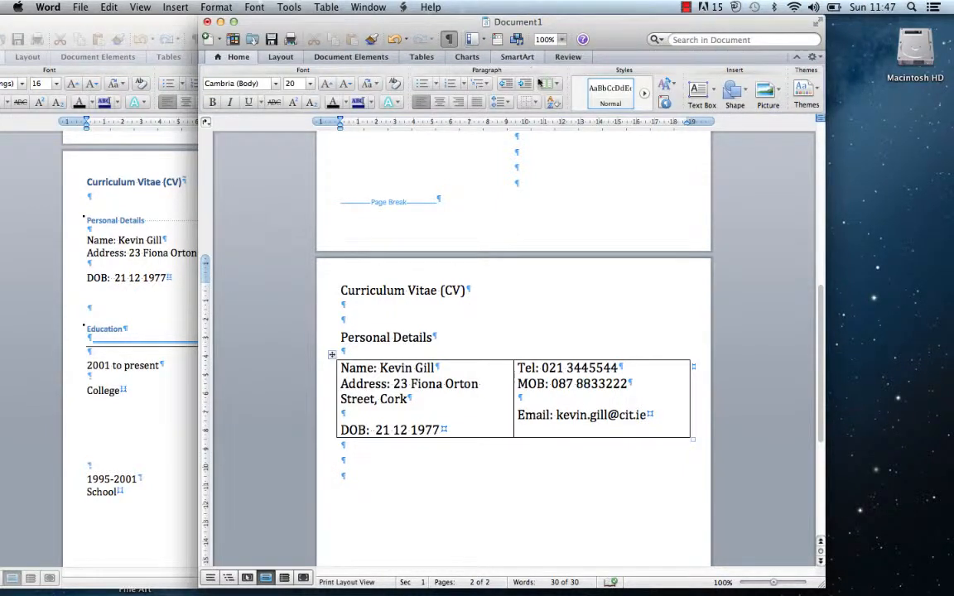
# Apply a Bottom border to draw a divider line under the empty lines
pyautogui.click(540, 84)
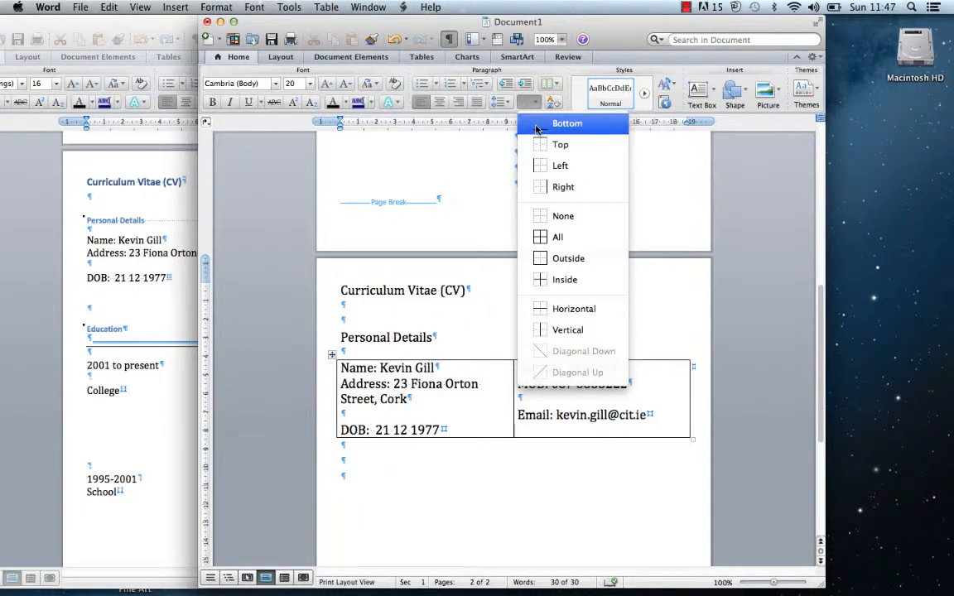
pyautogui.click(536, 129)
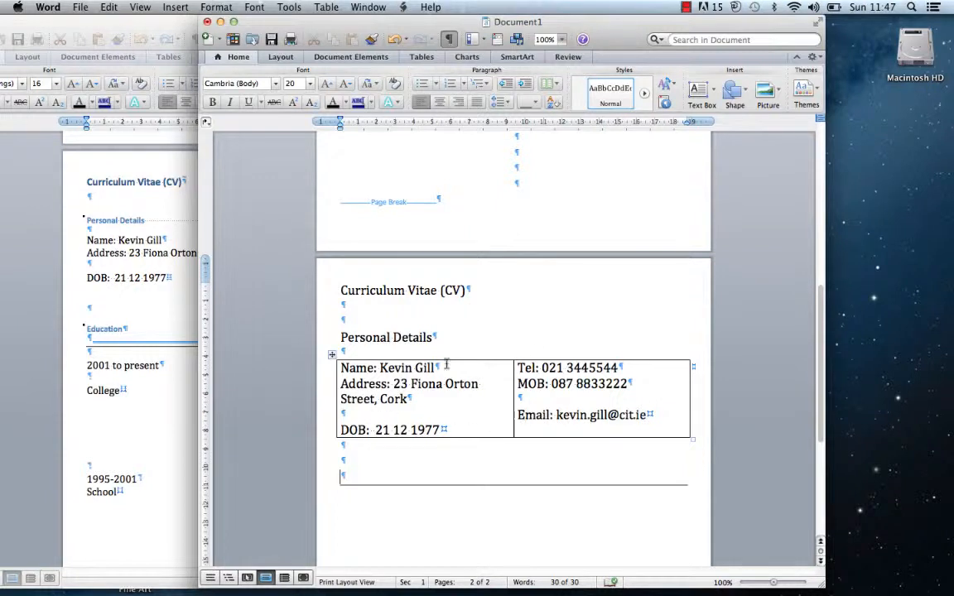
pyautogui.click(331, 355)
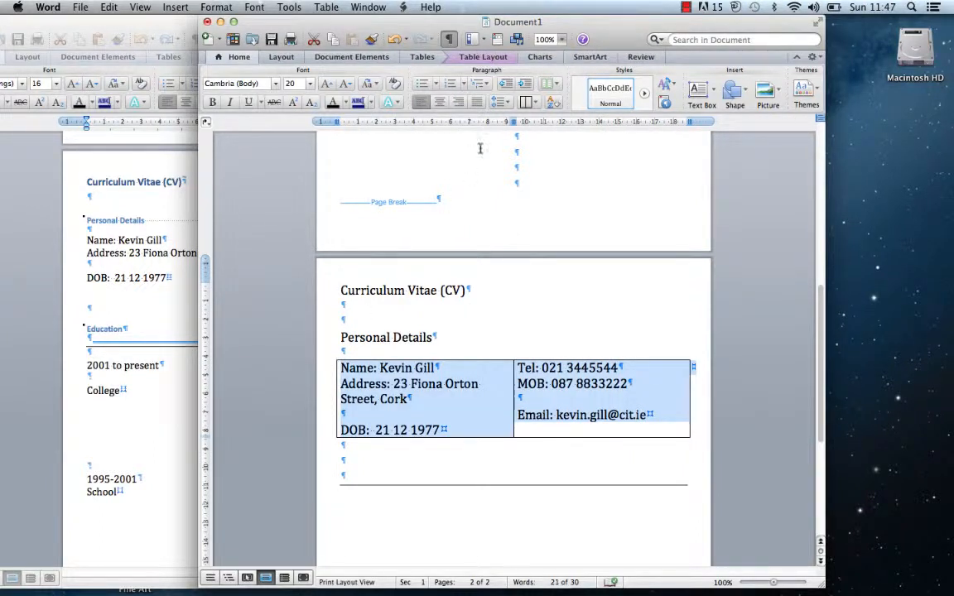
# Set the Personal Details table's borders to None and deselect it to check the result
pyautogui.click(537, 103)
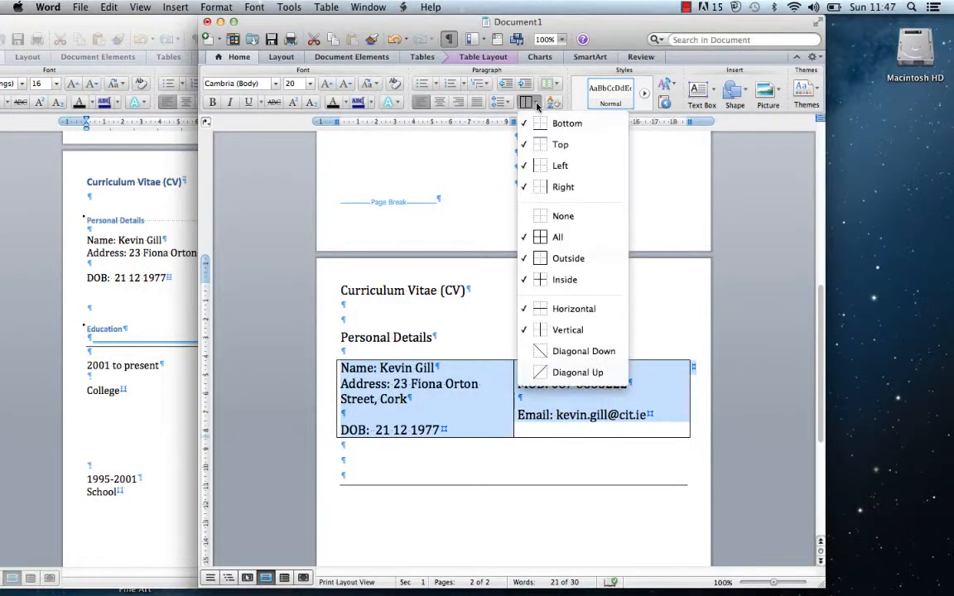
pyautogui.click(532, 216)
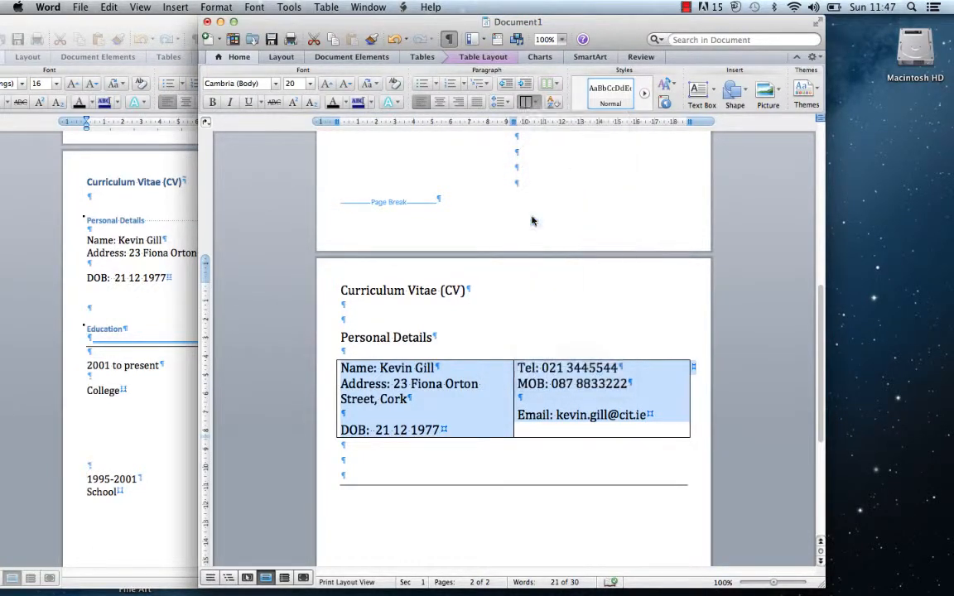
pyautogui.click(462, 445)
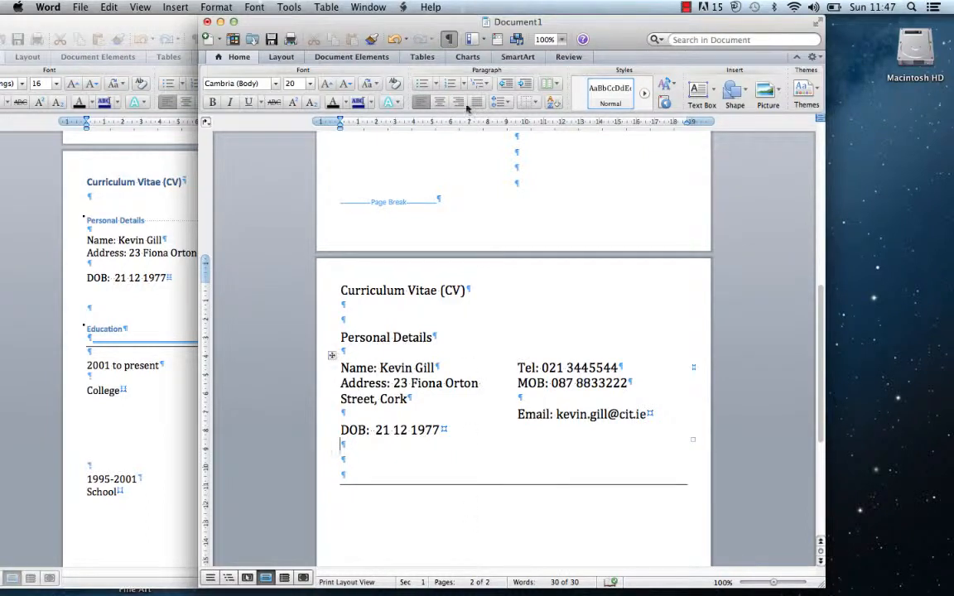
# Turn on the nonprinting ¶ marks and place the insertion point on a new line below the divider
pyautogui.click(449, 43)
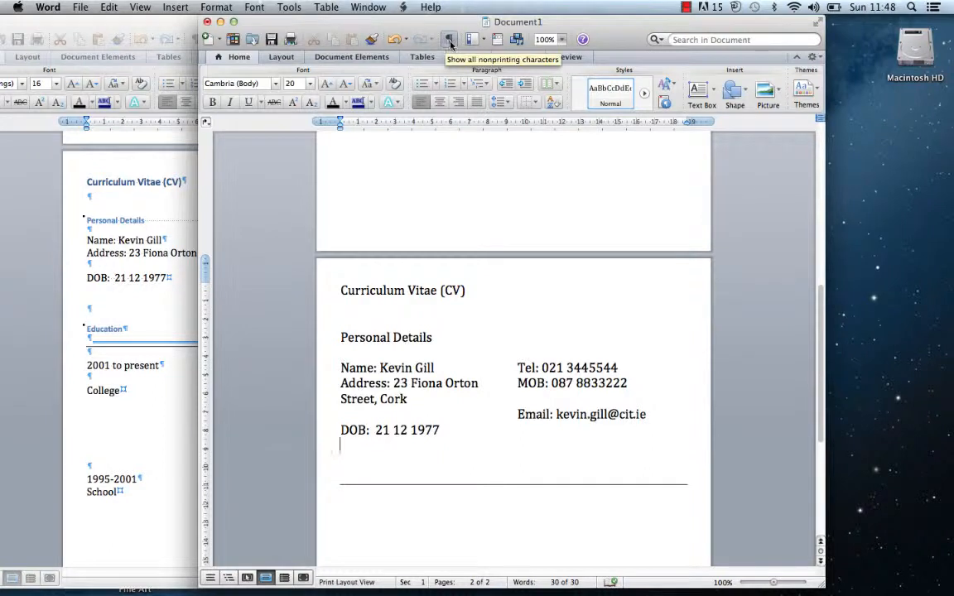
pyautogui.click(450, 43)
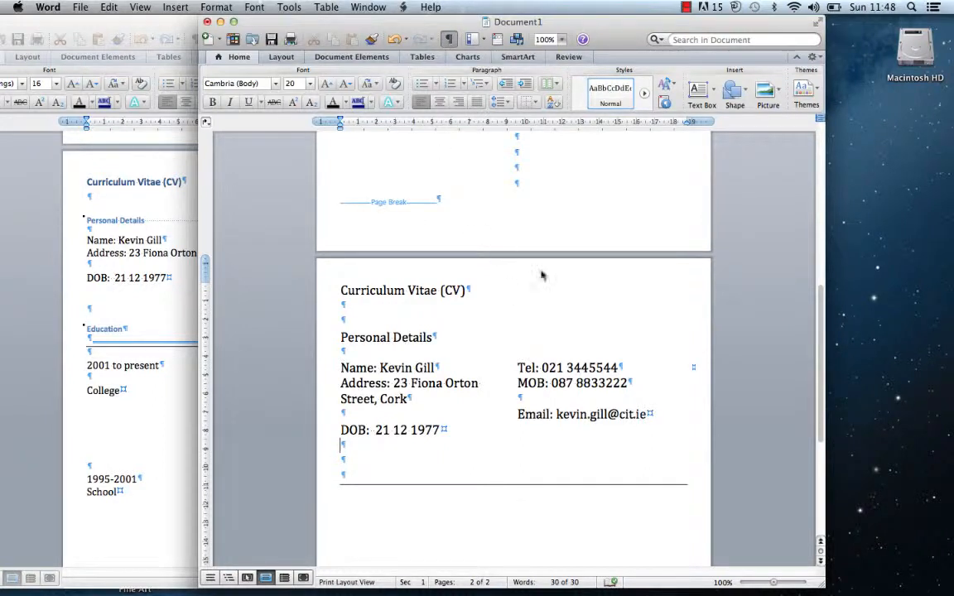
pyautogui.moveTo(615, 45); pyautogui.dragTo(624, 6)
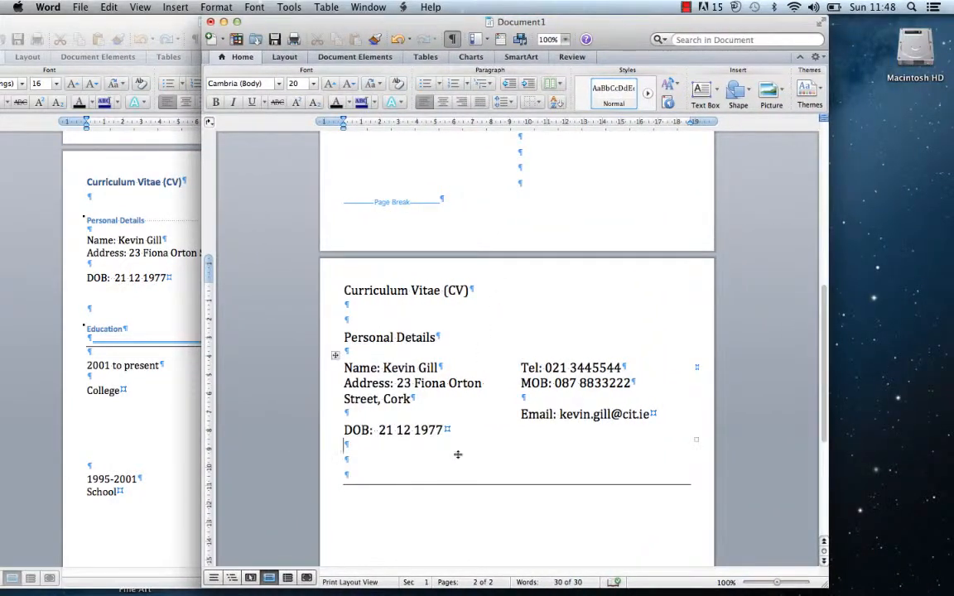
pyautogui.doubleClick(434, 509)
# Insert a 2 x 1 table and type '2001 to present' in its left cell
pyautogui.click(425, 56)
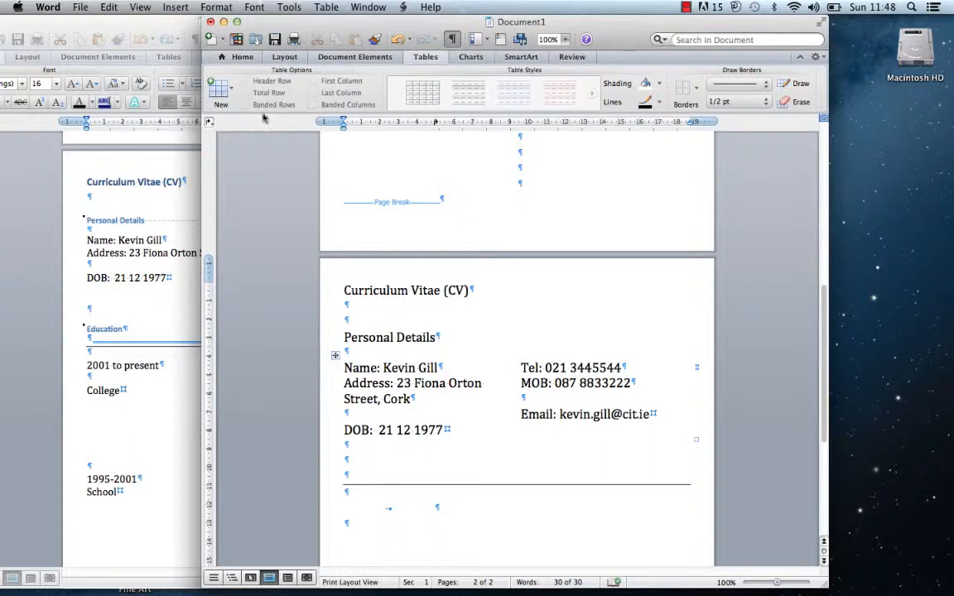
pyautogui.click(219, 87)
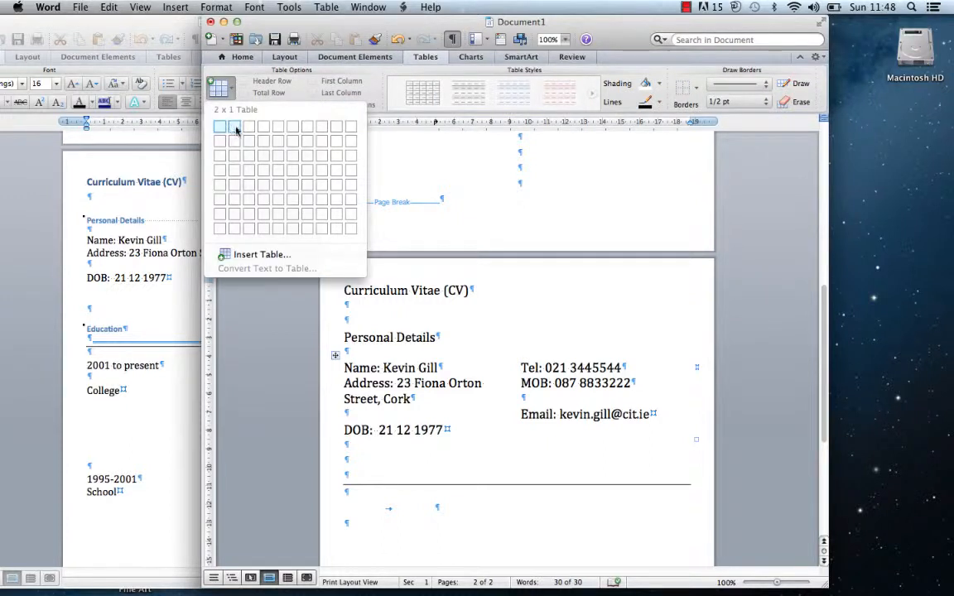
pyautogui.click(235, 128)
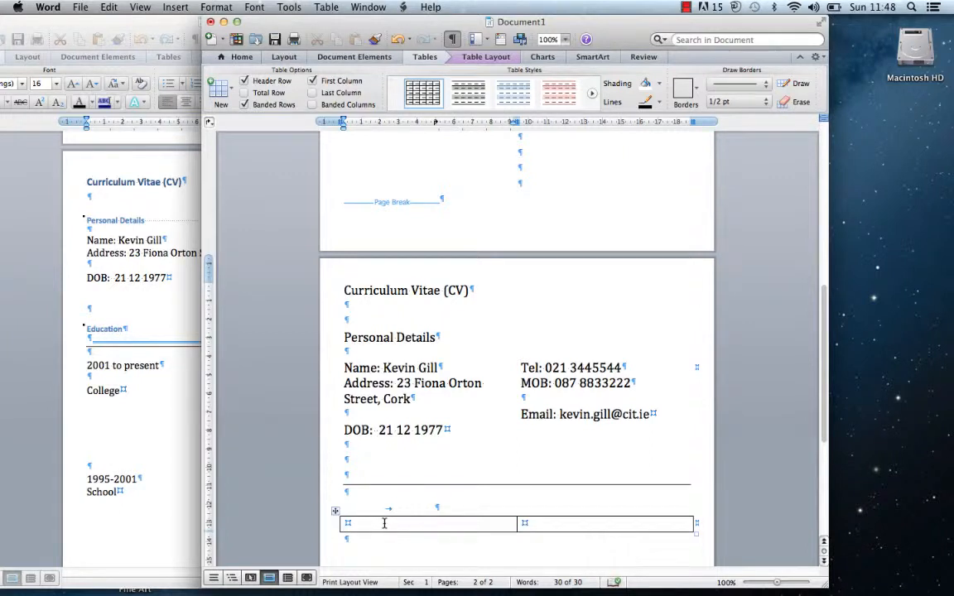
pyautogui.write('2001 to')
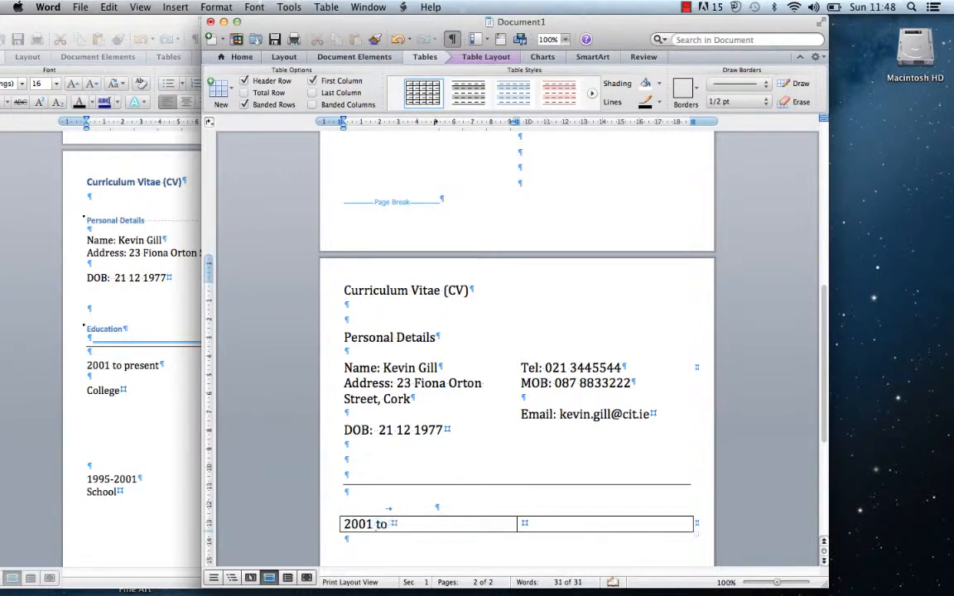
pyautogui.write(' present')
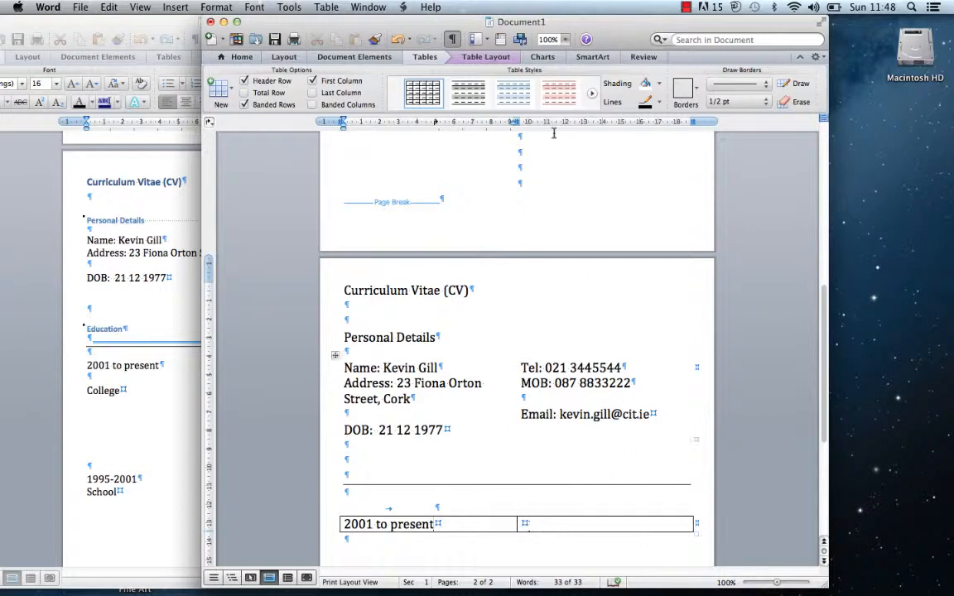
pyautogui.moveTo(421, 22); pyautogui.dragTo(582, 22)
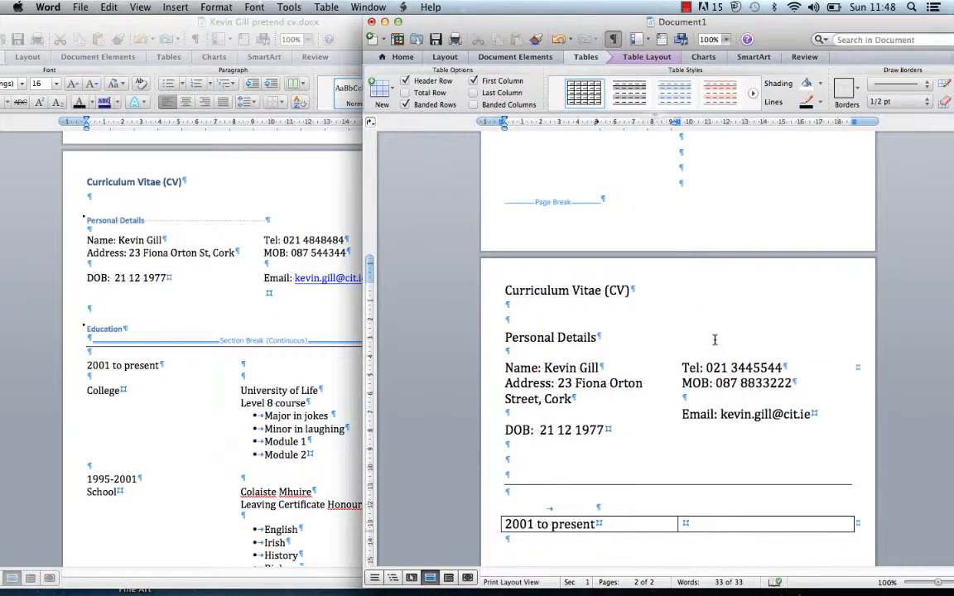
# Add 'College' under '2001 to present', and 'University of Life' over 'Level Course' in the right cell
pyautogui.click(698, 523)
pyautogui.press('Return')
pyautogui.press('Return')
pyautogui.press('Return')
pyautogui.press('Return')
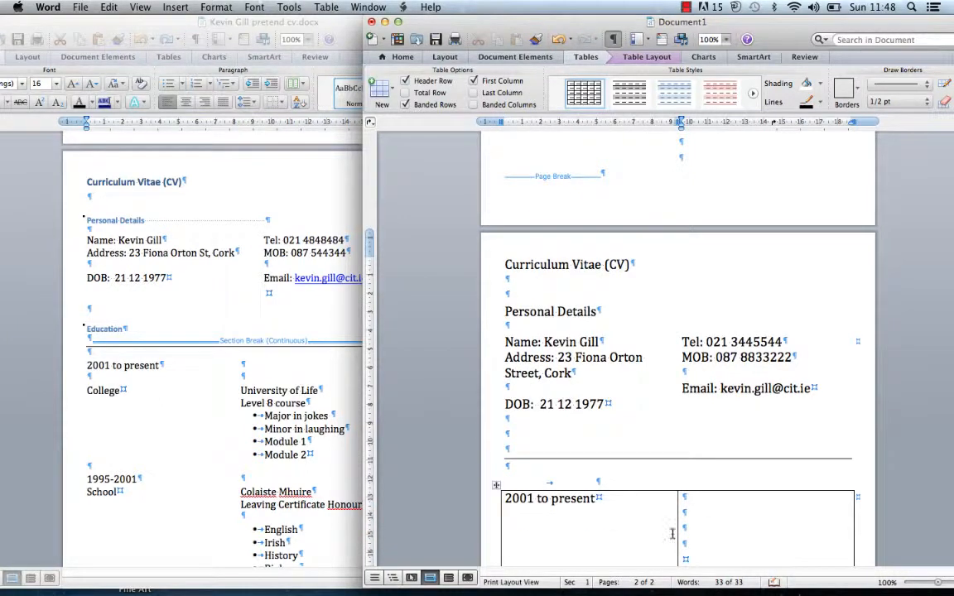
pyautogui.click(535, 531)
pyautogui.press('Return')
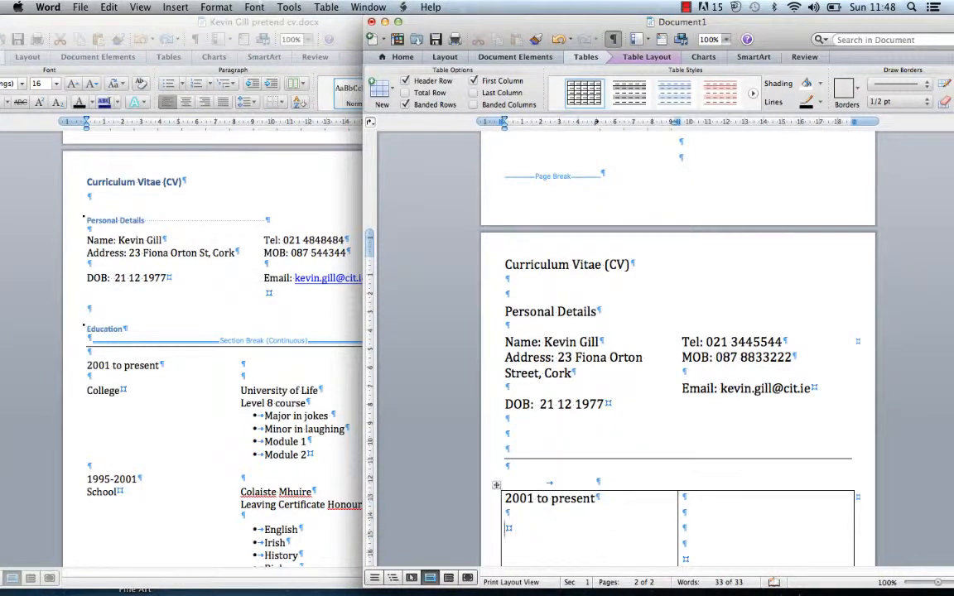
pyautogui.write('College')
pyautogui.click(708, 530)
pyautogui.write('Un')
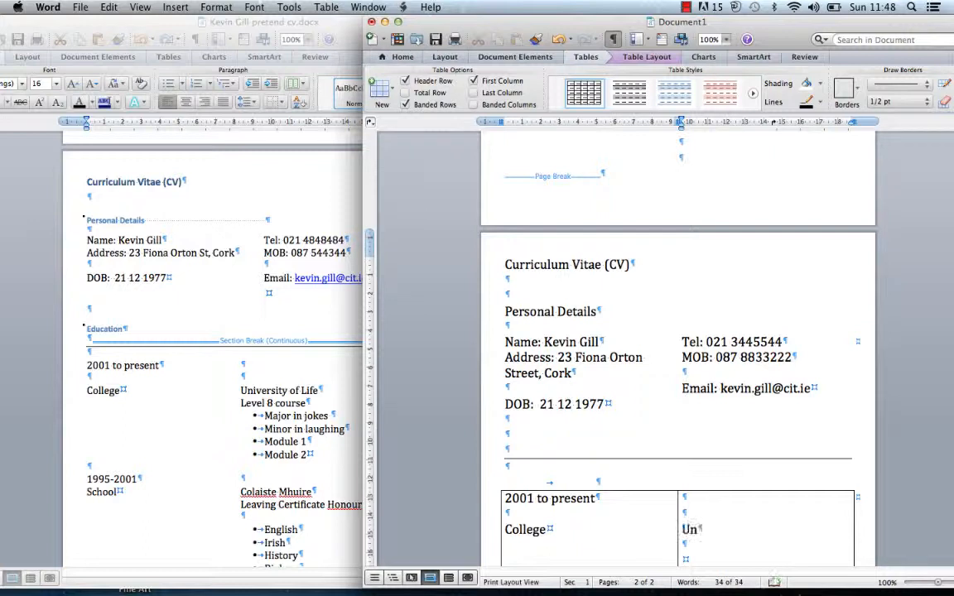
pyautogui.write('iversity of')
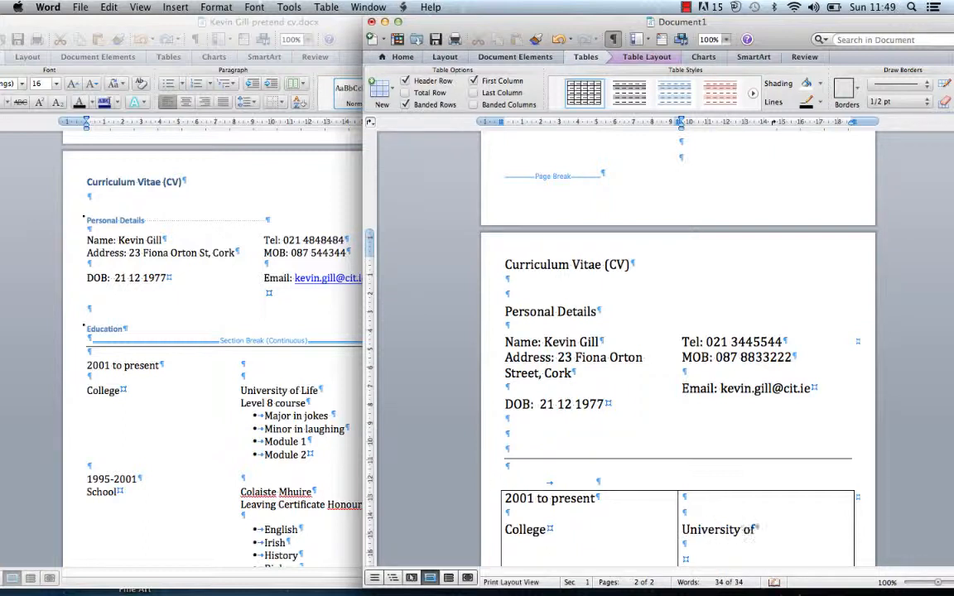
pyautogui.write(' Life')
pyautogui.press('Return')
pyautogui.write('Leve')
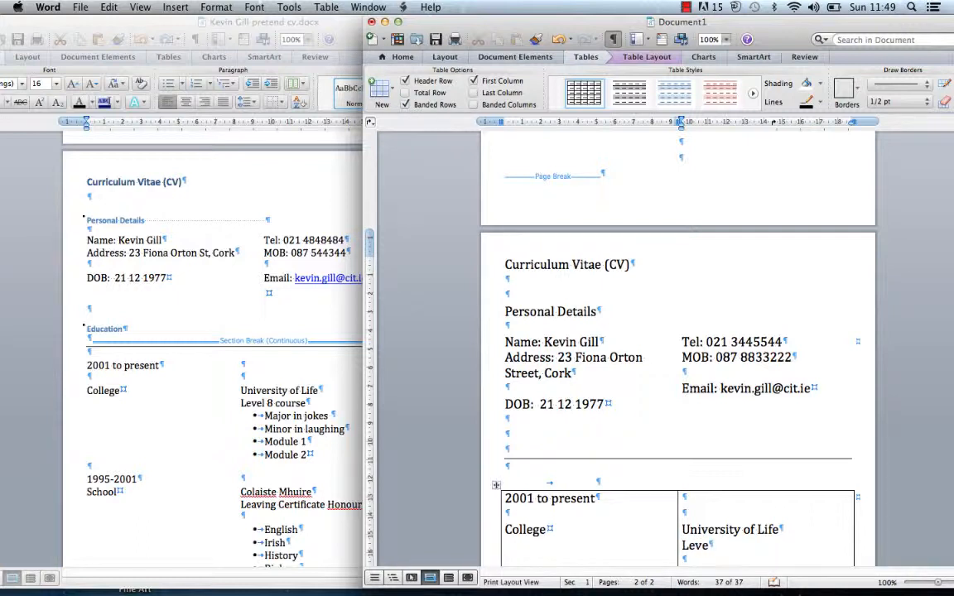
pyautogui.write('l Course')
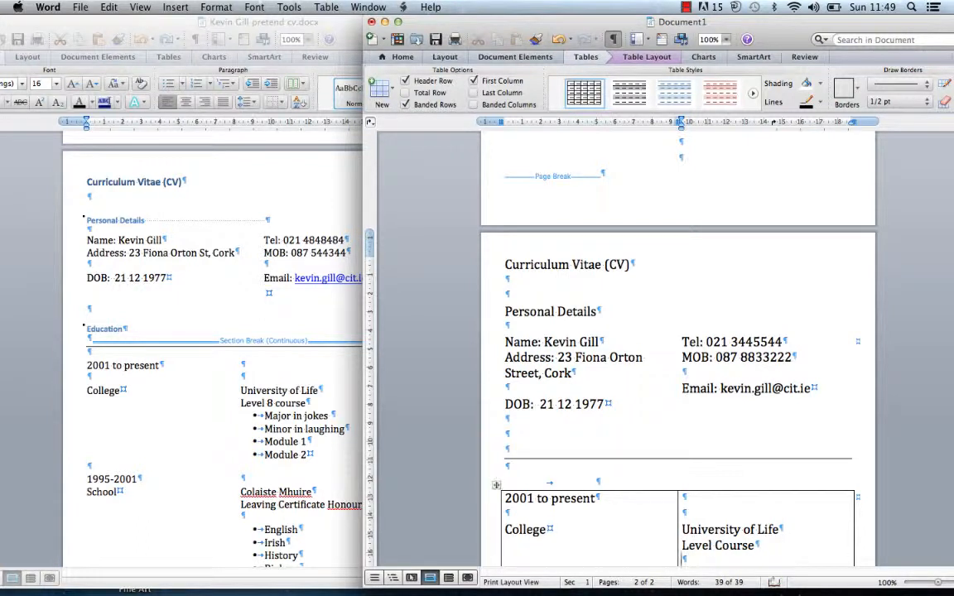
pyautogui.moveTo(716, 23); pyautogui.dragTo(526, 22)
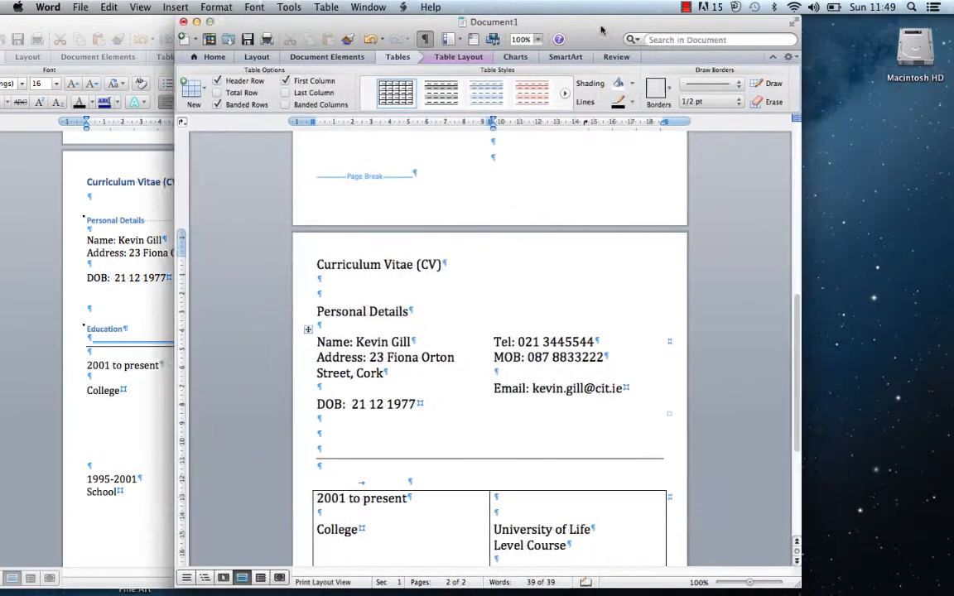
# Apply a bullet style to the line under Level Course
pyautogui.scroll(-5, 699, 322)
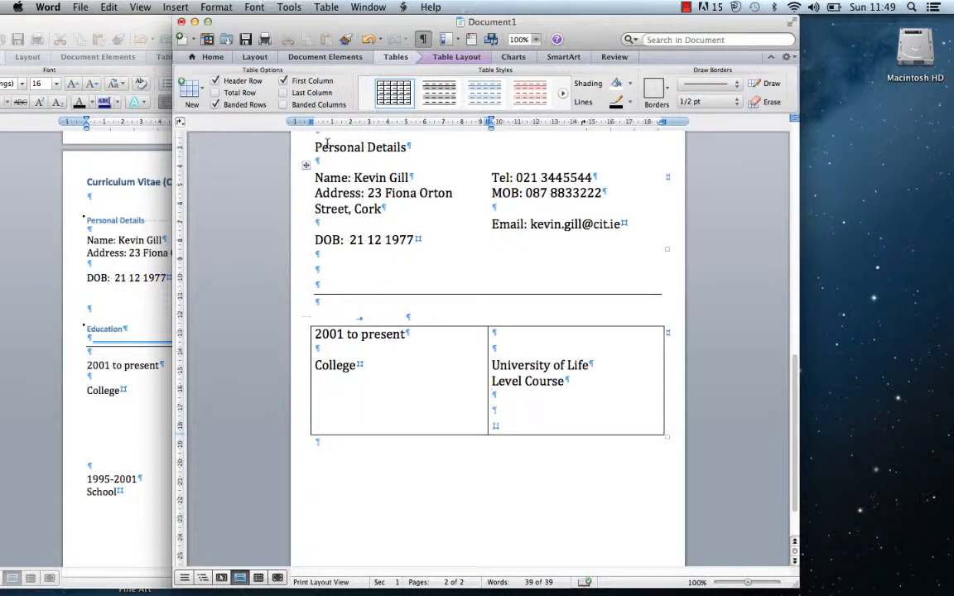
pyautogui.click(213, 58)
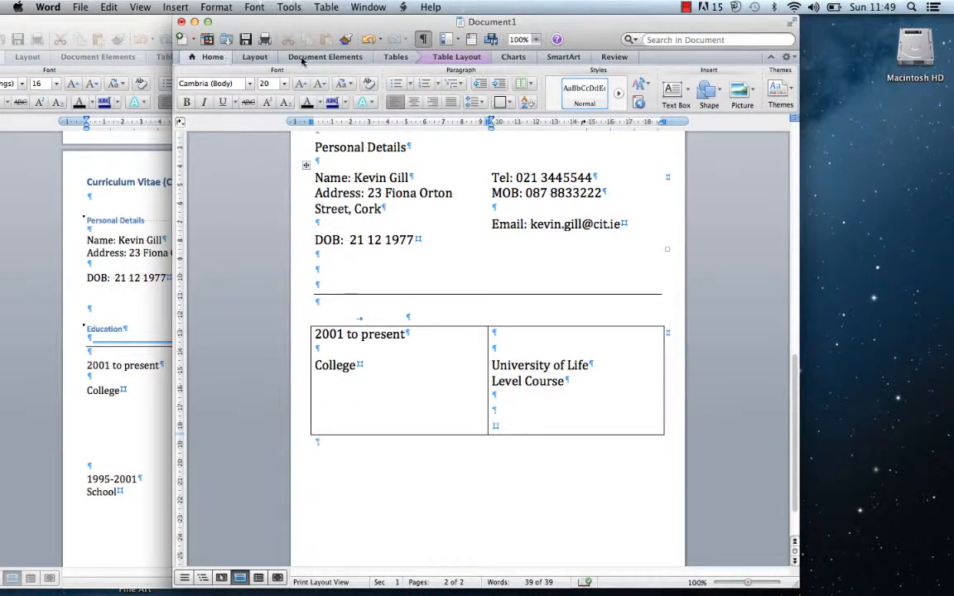
pyautogui.click(408, 86)
pyautogui.click(434, 130)
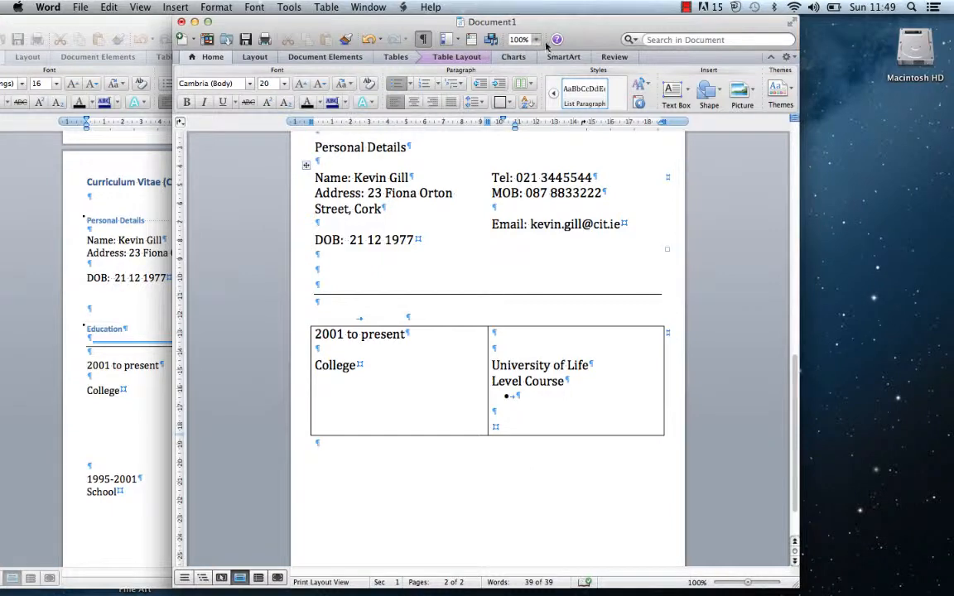
pyautogui.moveTo(551, 27); pyautogui.dragTo(740, 7)
# Type bullets 'Major in Philosopshy', 'Minor Theory', 'Module 1 English' and 'Module 2 French'
pyautogui.write('Major')
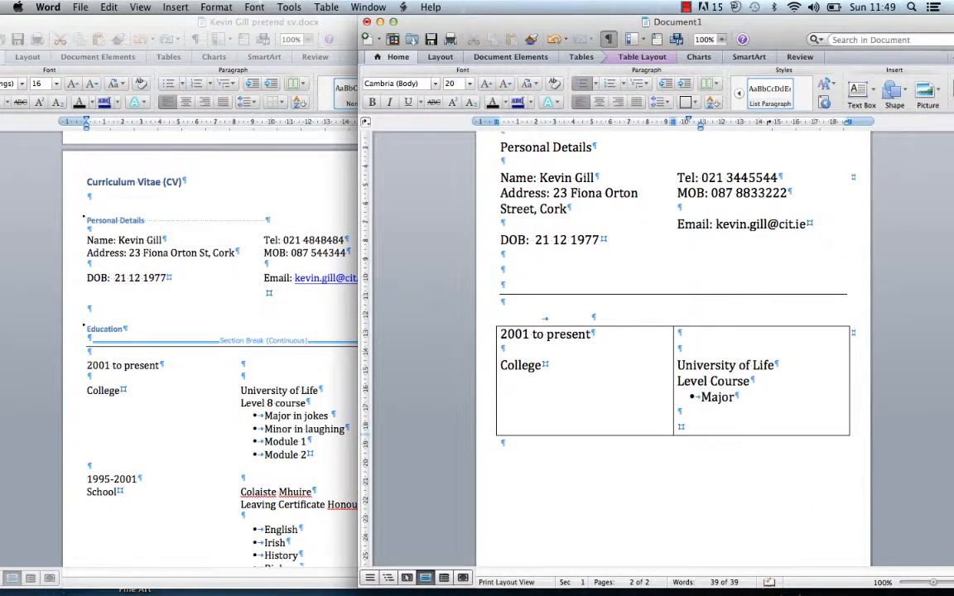
pyautogui.write(' in Philosop')
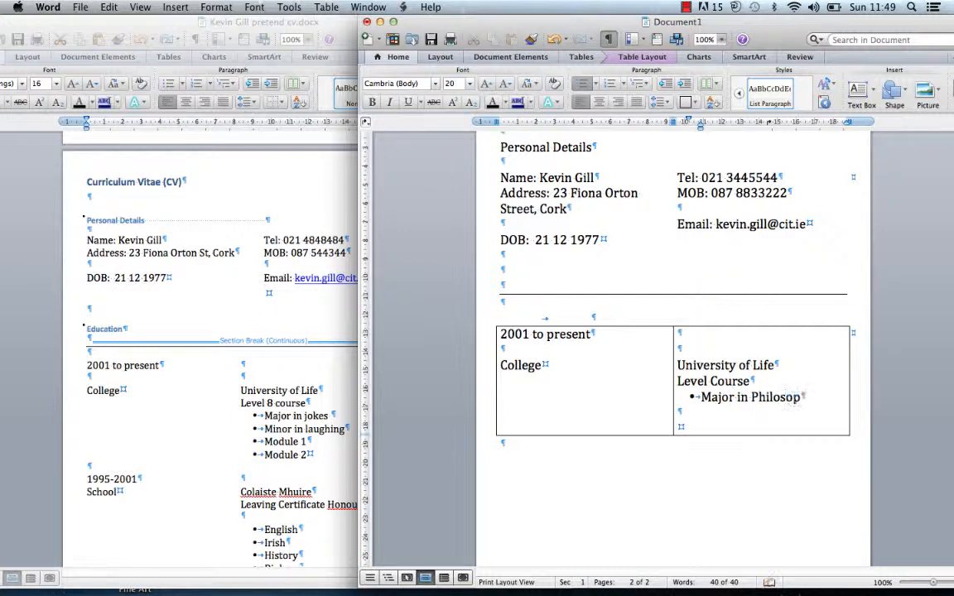
pyautogui.write('shy')
pyautogui.press('Return')
pyautogui.write('Minor')
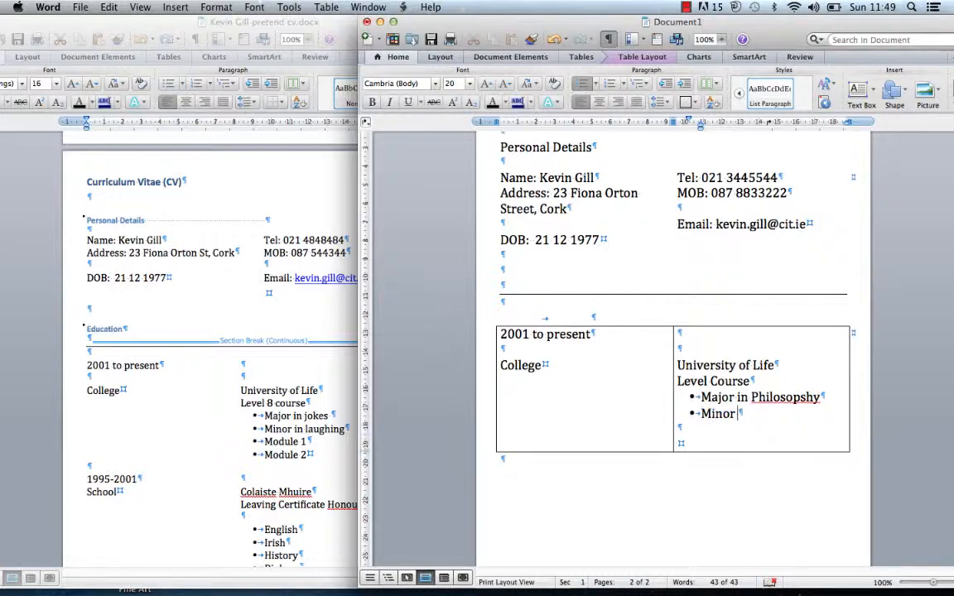
pyautogui.write(' Theory')
pyautogui.press('Return')
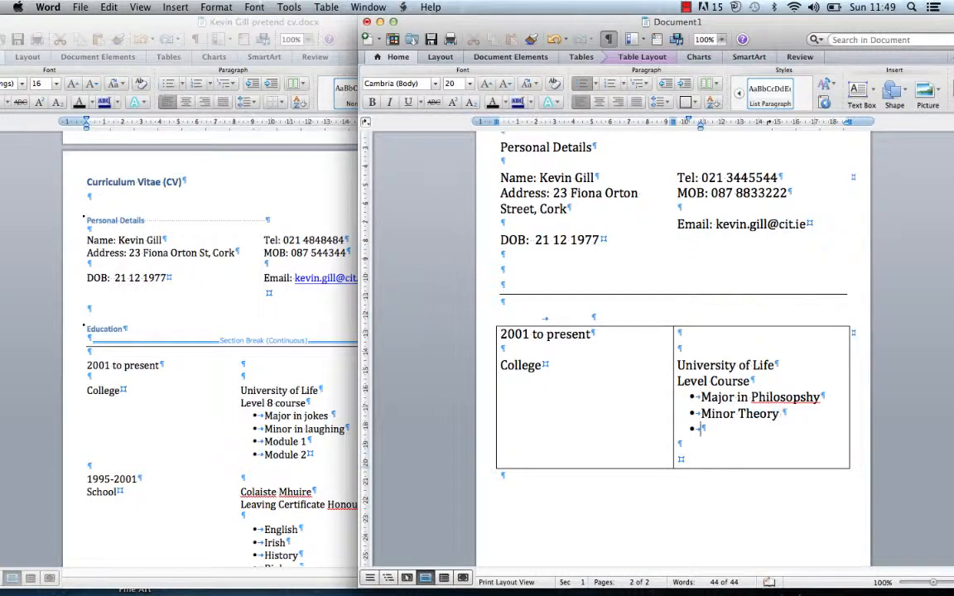
pyautogui.write('Module 1 ')
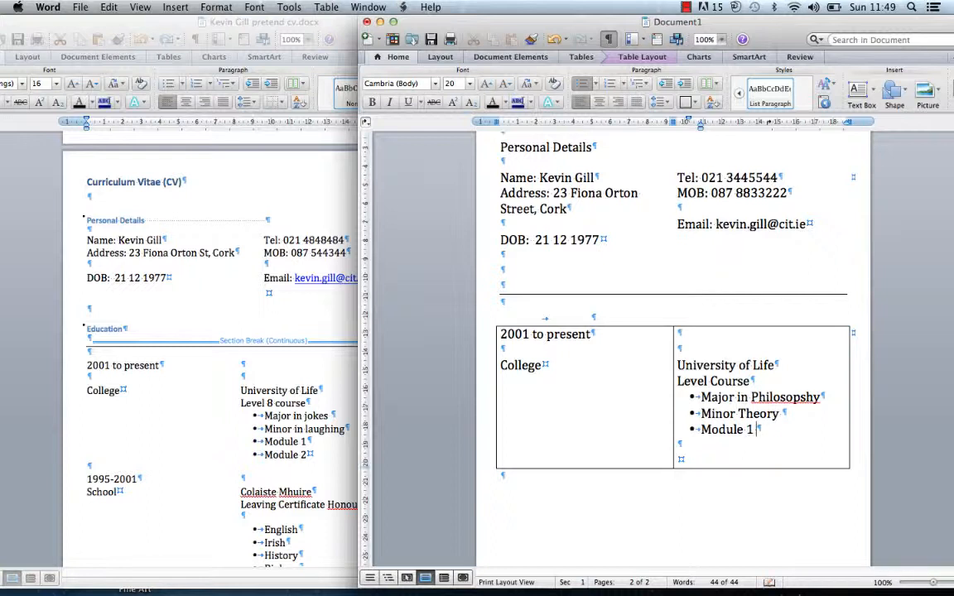
pyautogui.write('Englis')
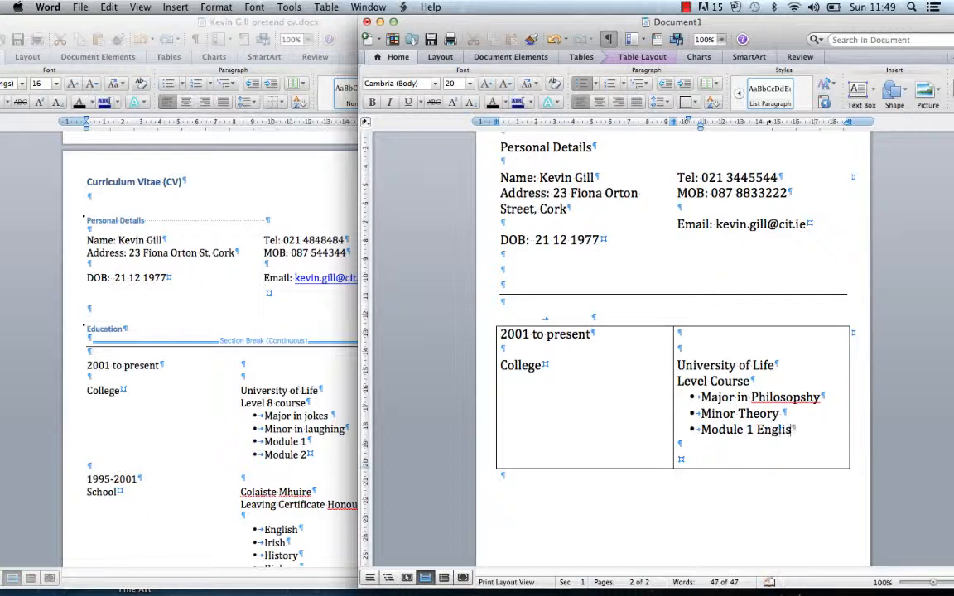
pyautogui.write('h')
pyautogui.press('Return')
pyautogui.write('Mod')
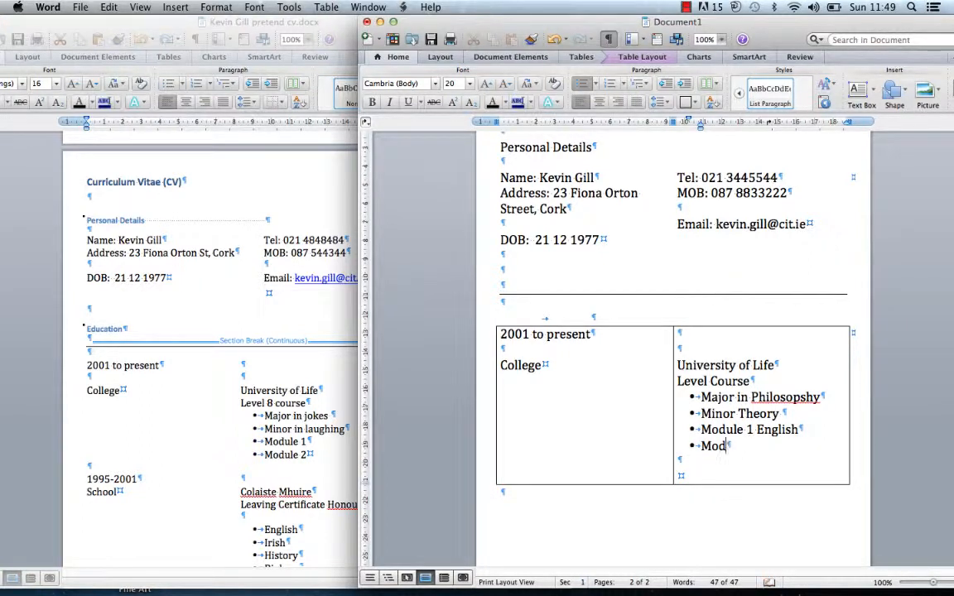
pyautogui.write('ule 2 French')
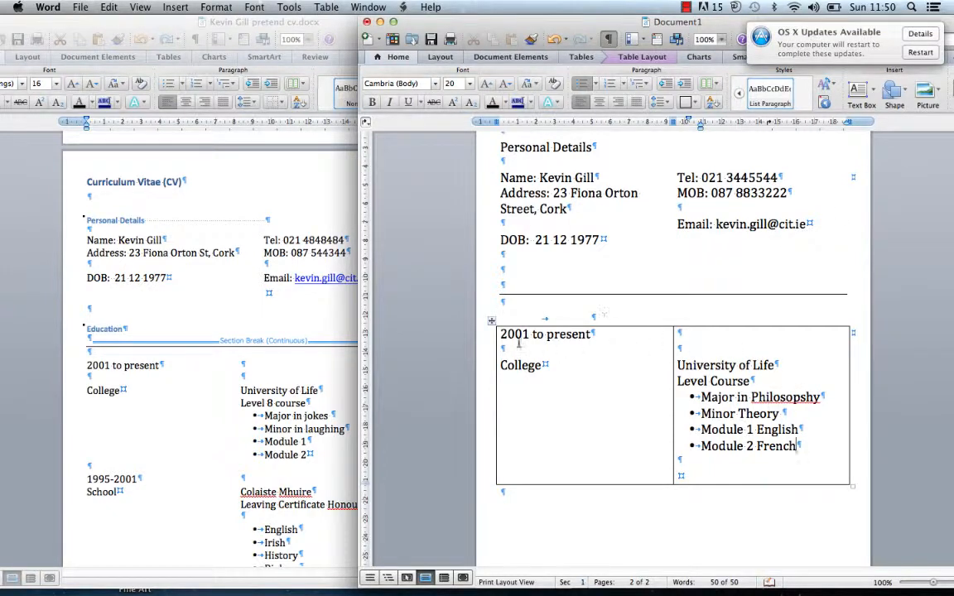
# Remove all borders from the education table
pyautogui.click(491, 321)
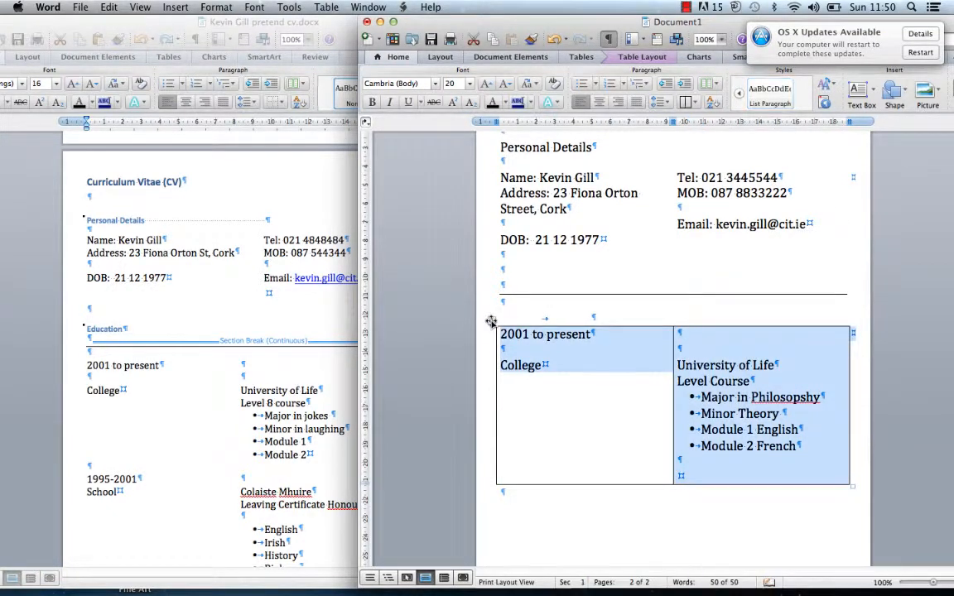
pyautogui.hotkey('ctrl', 'Up')
pyautogui.click(553, 176)
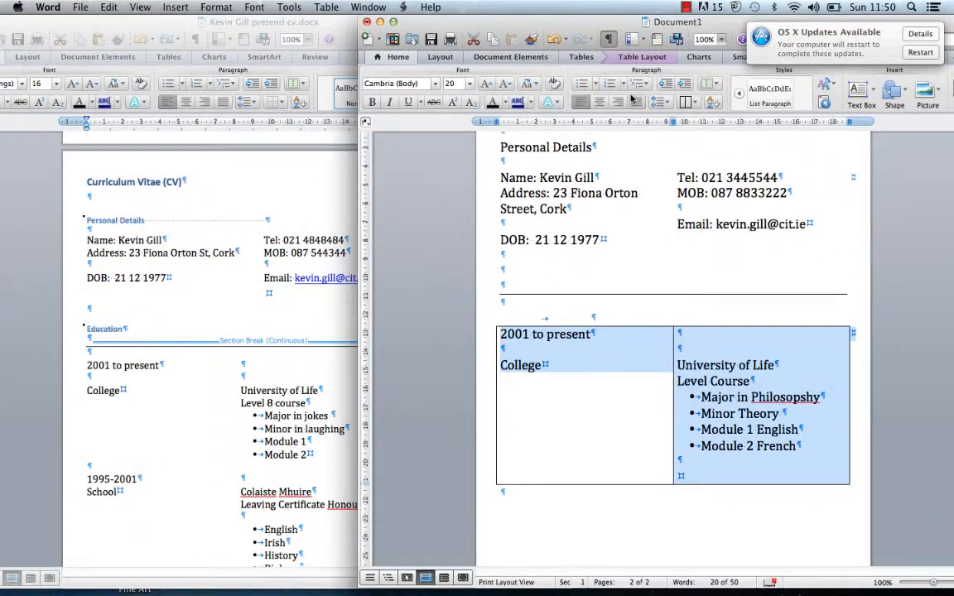
pyautogui.click(687, 101)
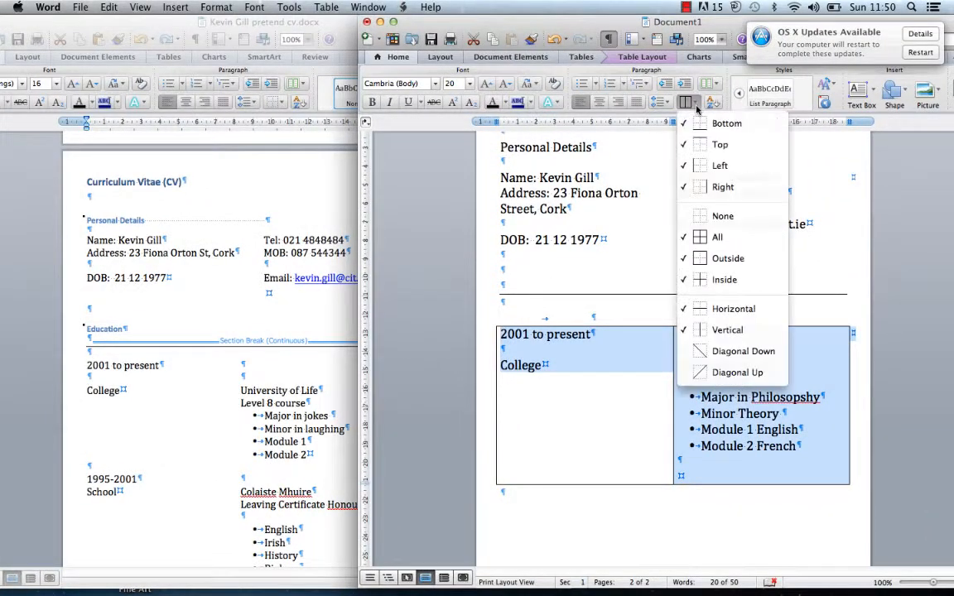
pyautogui.click(704, 215)
pyautogui.click(716, 475)
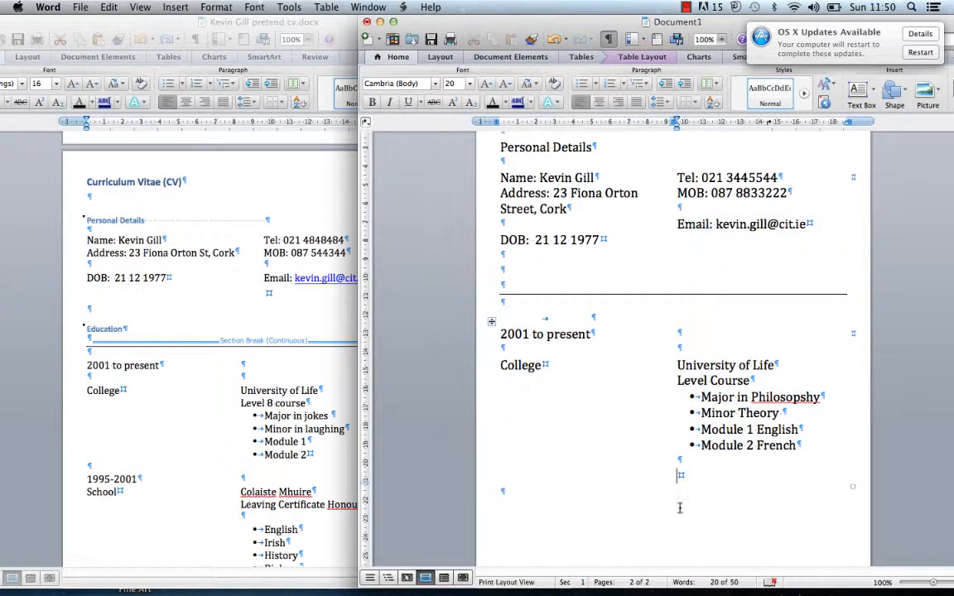
pyautogui.hotkey('ctrl', 'Up')
pyautogui.hotkey('ctrl', 'Up')
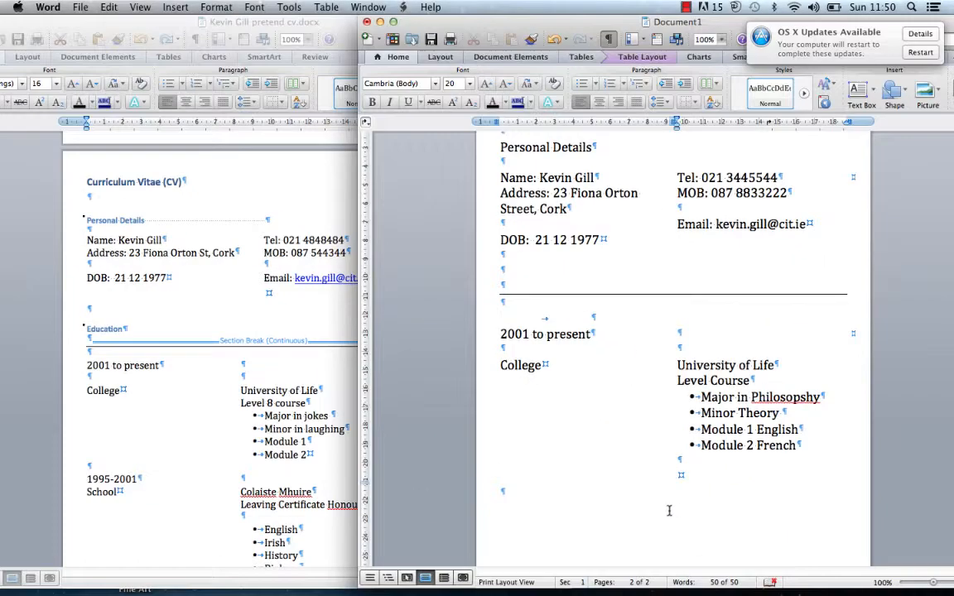
# Change 'College' to 'College:' and insert an empty line above the education table
pyautogui.click(547, 365)
pyautogui.write(':')
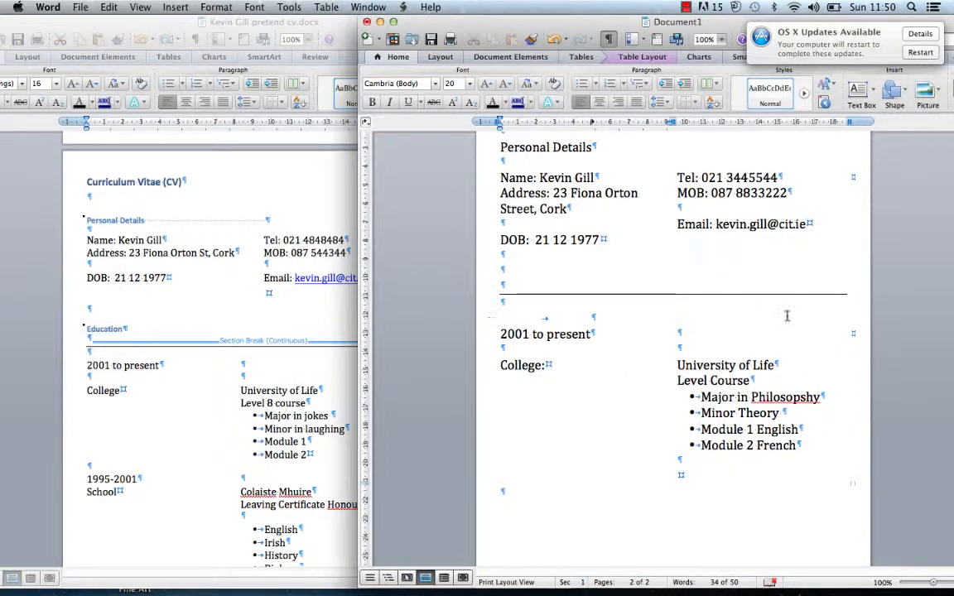
pyautogui.moveTo(755, 53); pyautogui.dragTo(754, 29)
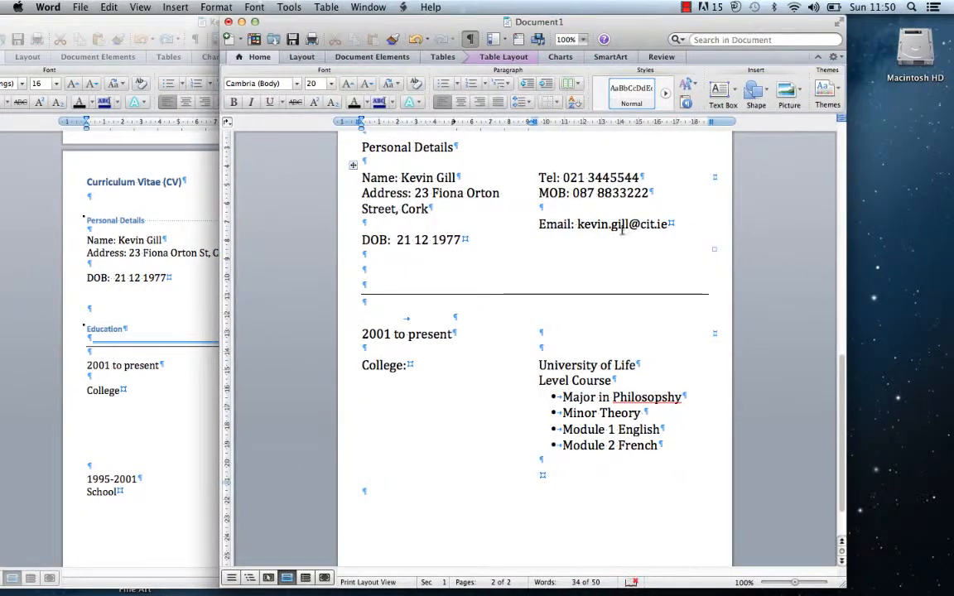
pyautogui.click(375, 311)
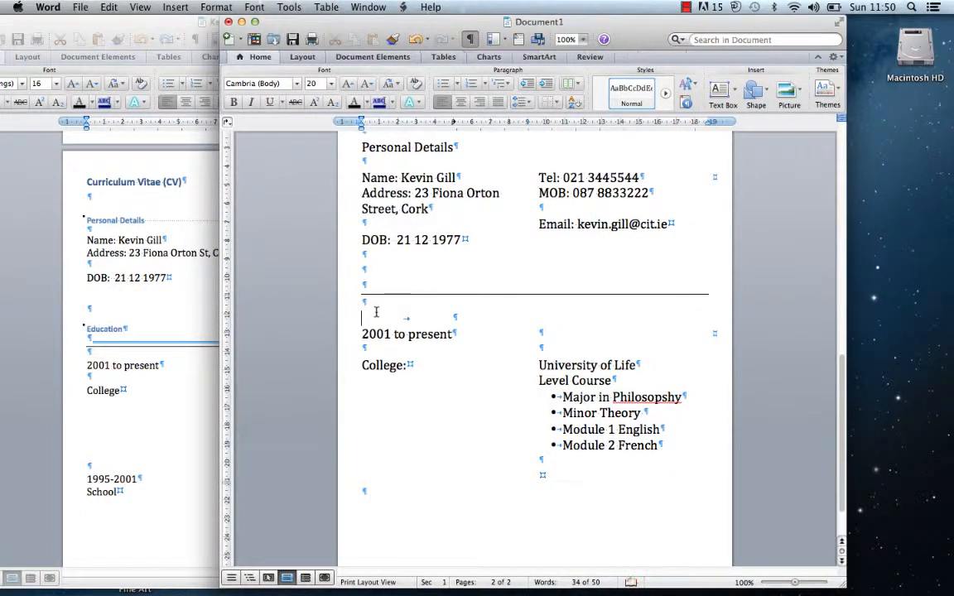
pyautogui.press('Return')
# Type an 'Education' heading above the table and paste a copy of the table below it
pyautogui.write('Ed')
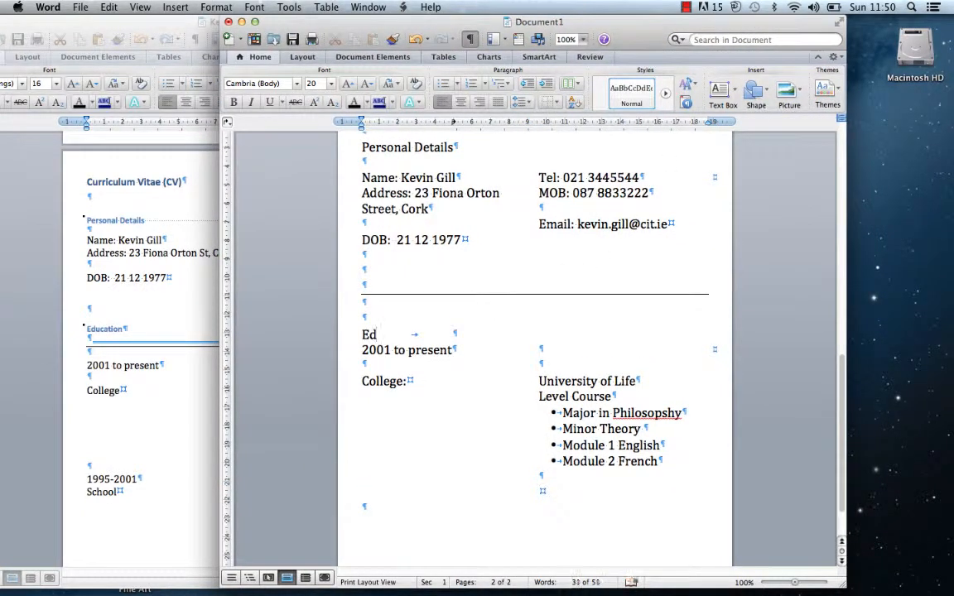
pyautogui.write('ucation')
pyautogui.press('Return')
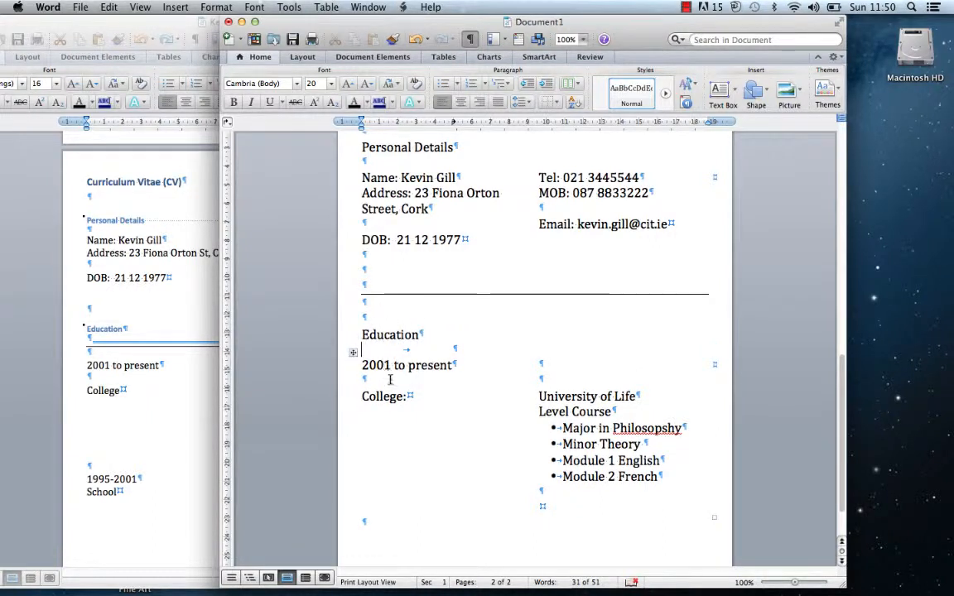
pyautogui.click(354, 355)
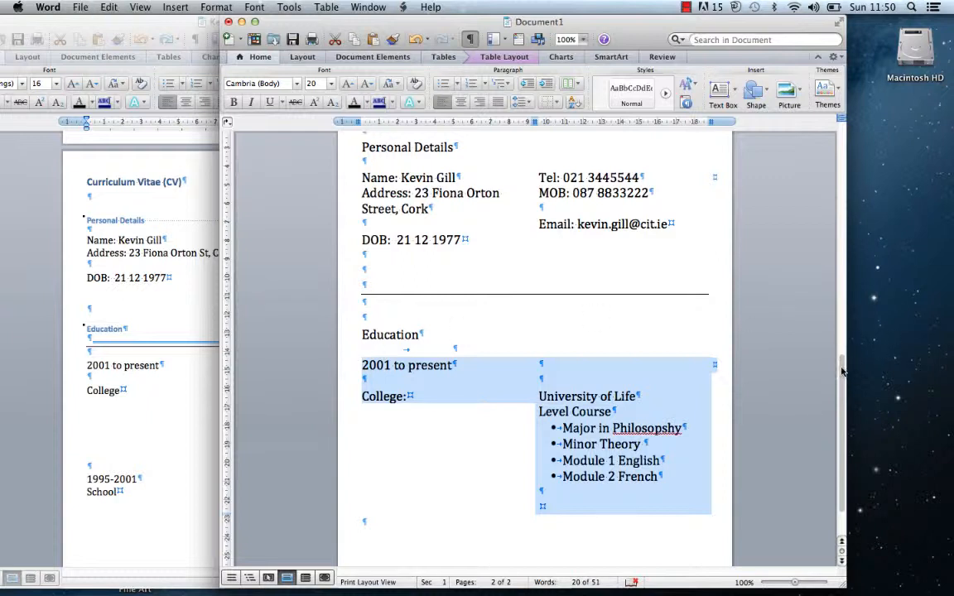
pyautogui.moveTo(842, 371); pyautogui.dragTo(836, 421)
pyautogui.click(533, 497)
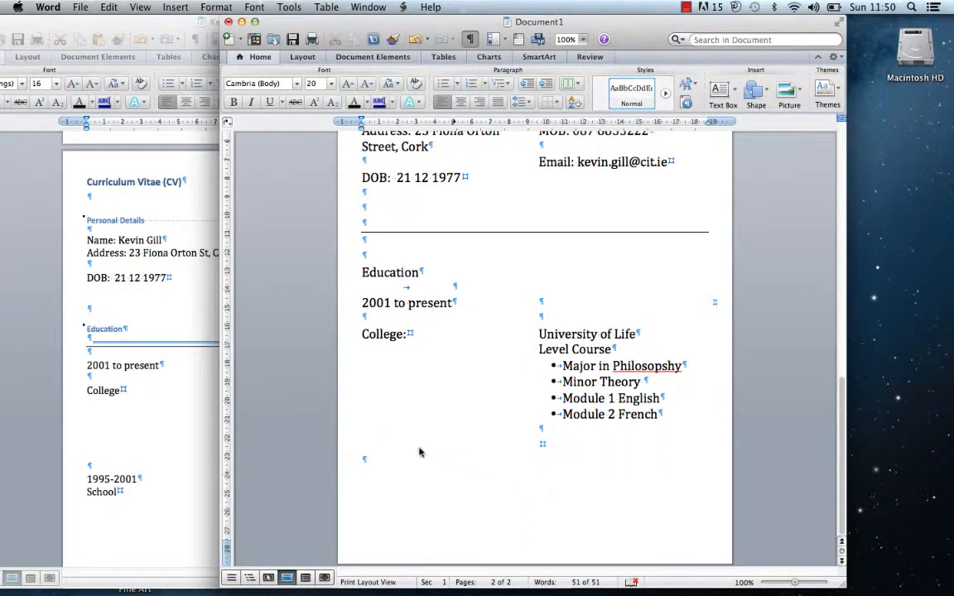
pyautogui.press('cmd+v')
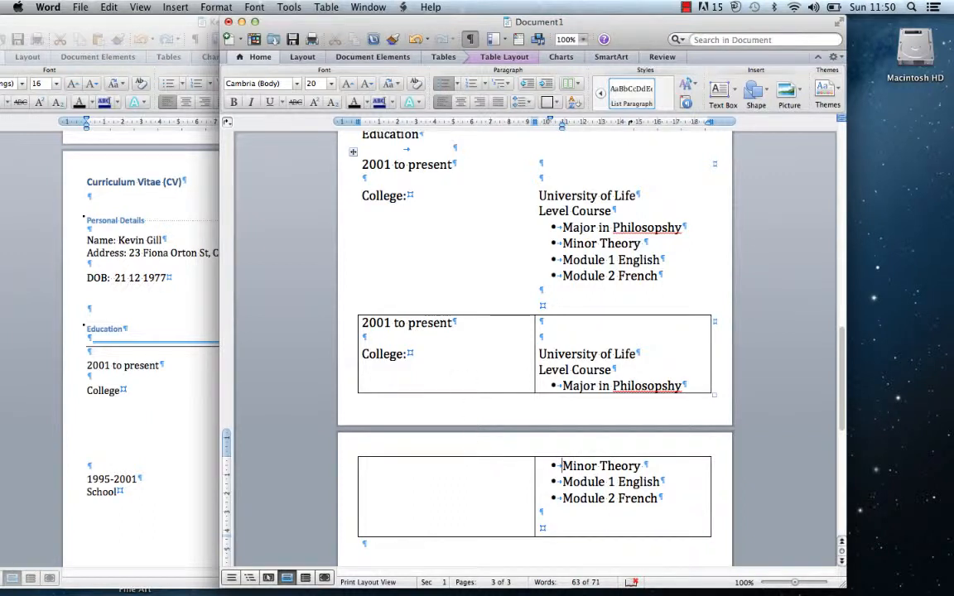
# Change the copied entry's heading to 'School:', dates to 1999 to 2001, institution to Colaiste Nu Bru
pyautogui.doubleClick(403, 355)
pyautogui.write('S')
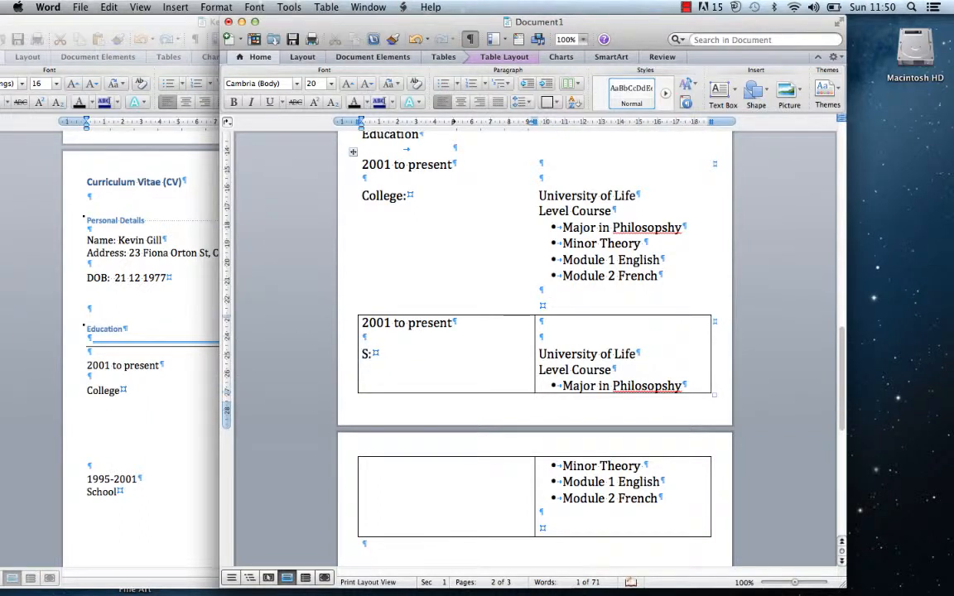
pyautogui.write('chool')
pyautogui.moveTo(454, 323); pyautogui.dragTo(364, 325)
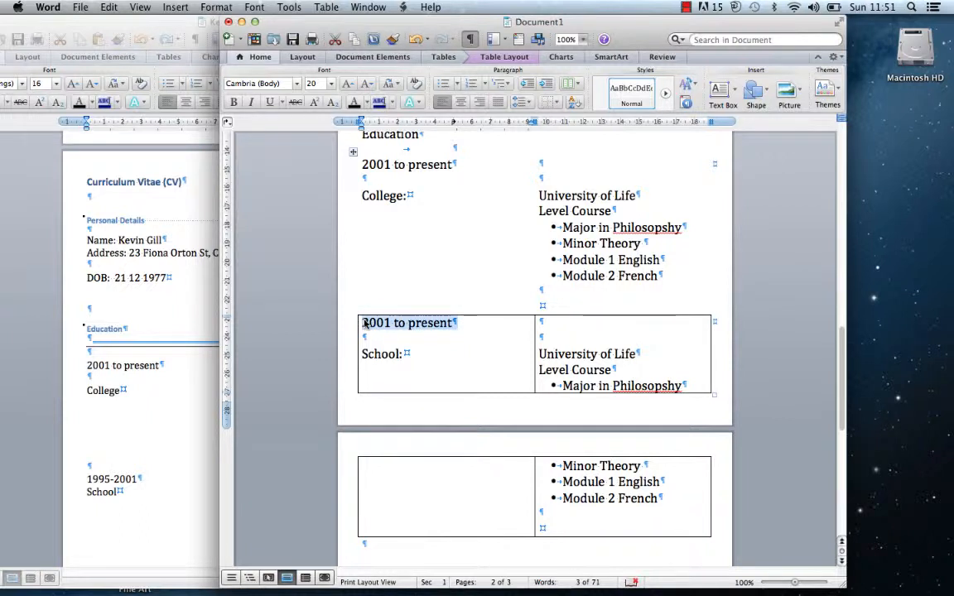
pyautogui.write('19')
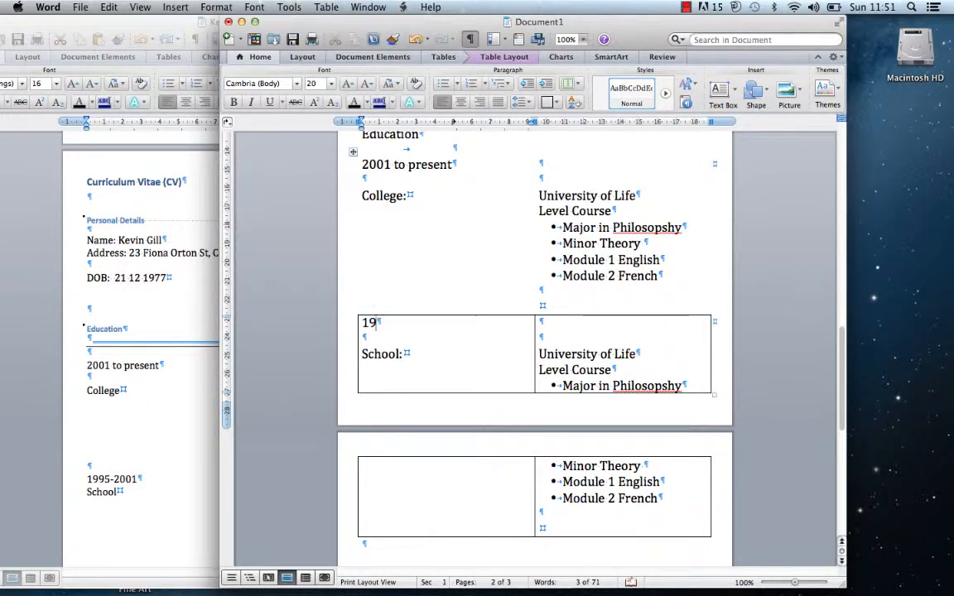
pyautogui.press('BackSpace')
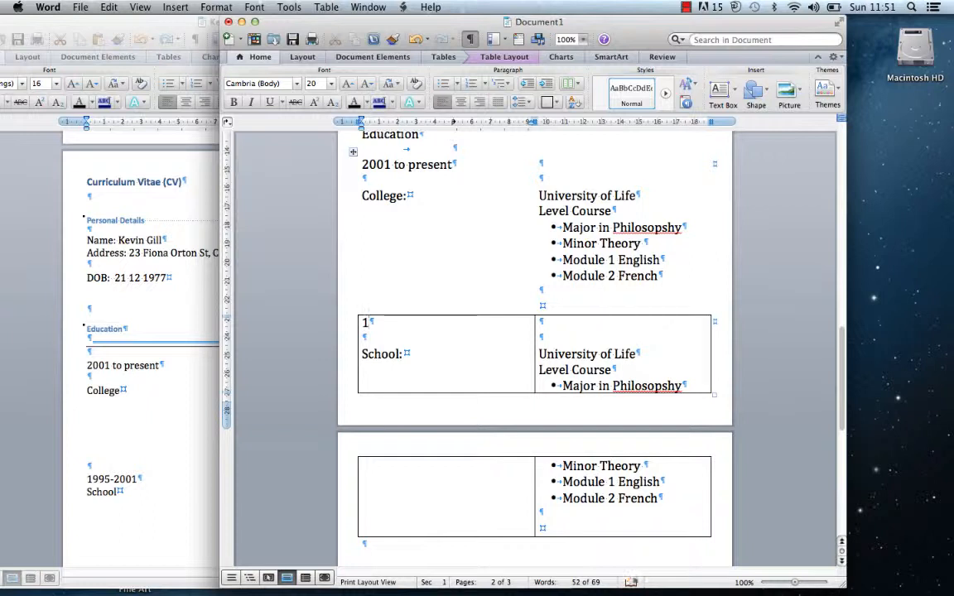
pyautogui.write('999 to 2001')
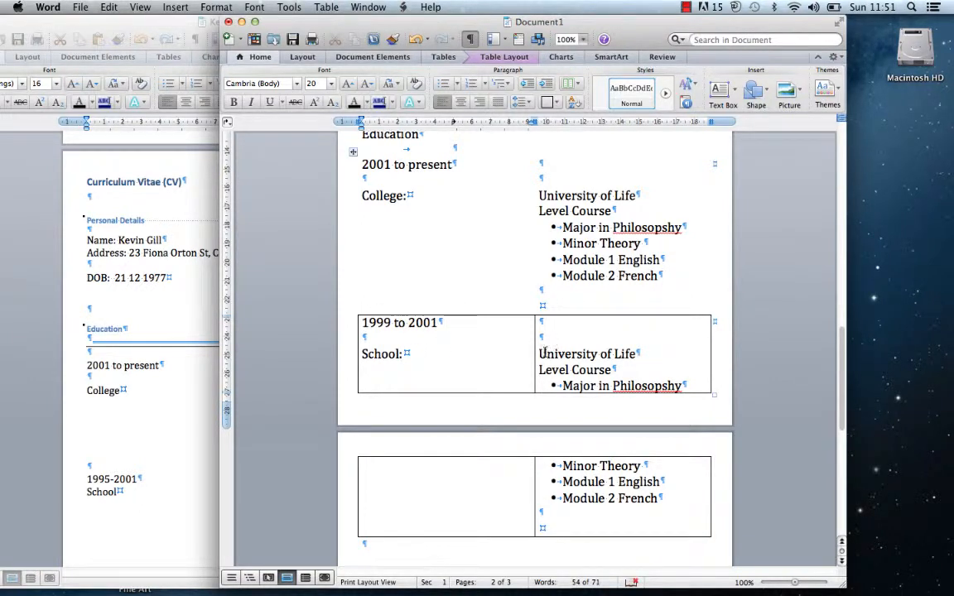
pyautogui.moveTo(539, 354); pyautogui.dragTo(637, 353)
pyautogui.write('C')
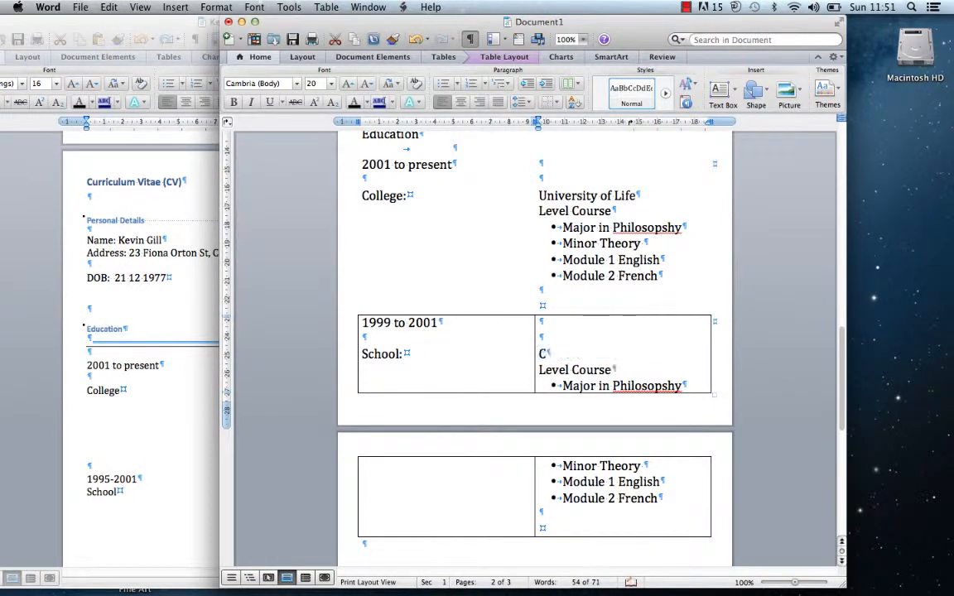
pyautogui.write('olaiste ')
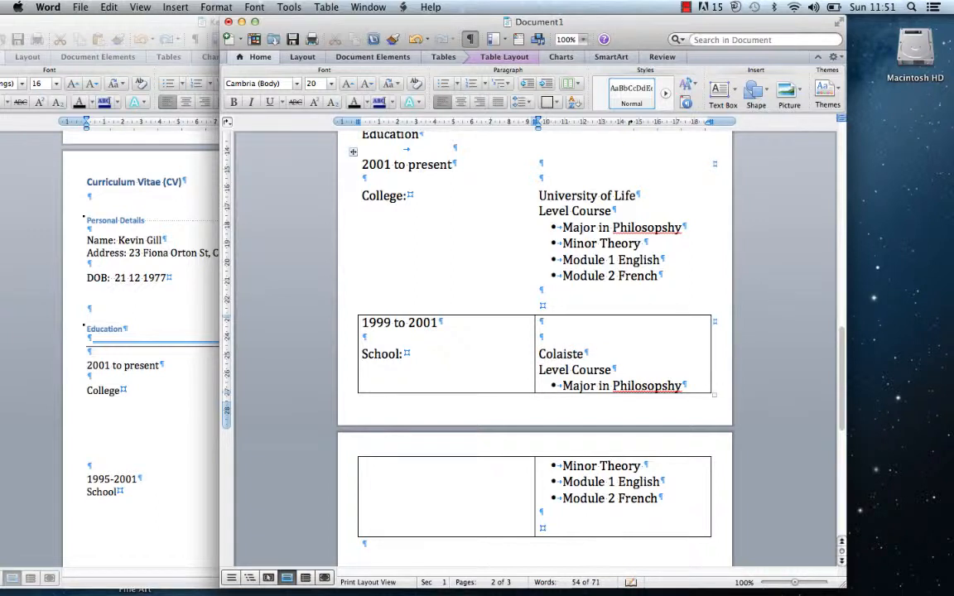
pyautogui.write('Nu Bru')
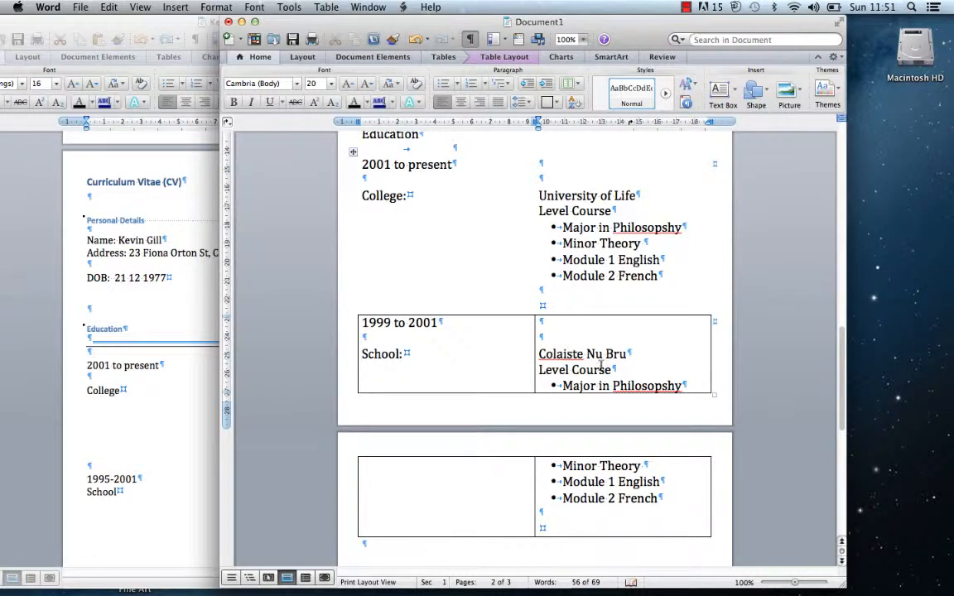
# Remove Level Course and replace the bullets with English, Irish, Maths, Science and Art
pyautogui.moveTo(614, 370); pyautogui.dragTo(540, 371)
pyautogui.press('BackSpace')
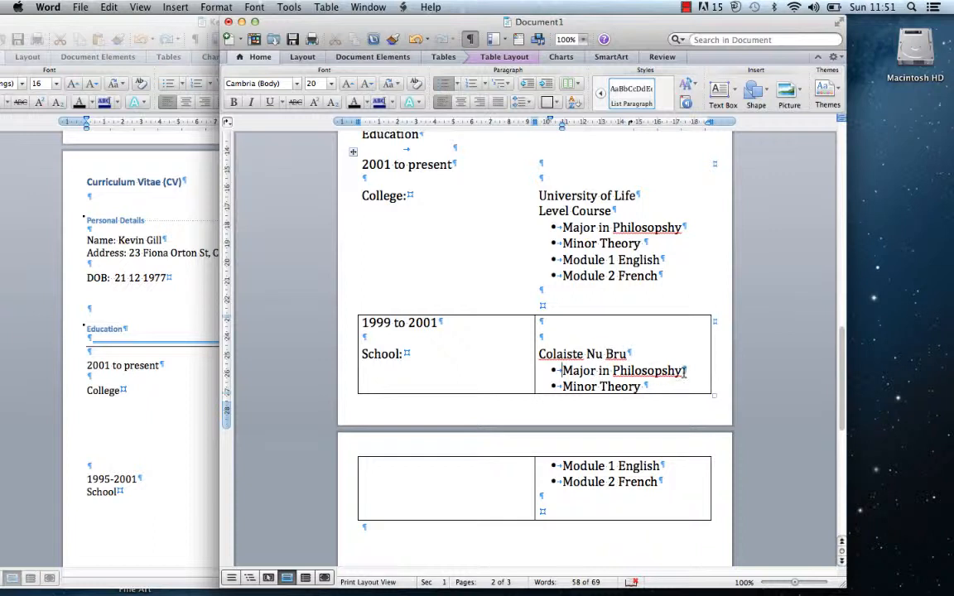
pyautogui.moveTo(684, 372); pyautogui.dragTo(590, 373)
pyautogui.write('English')
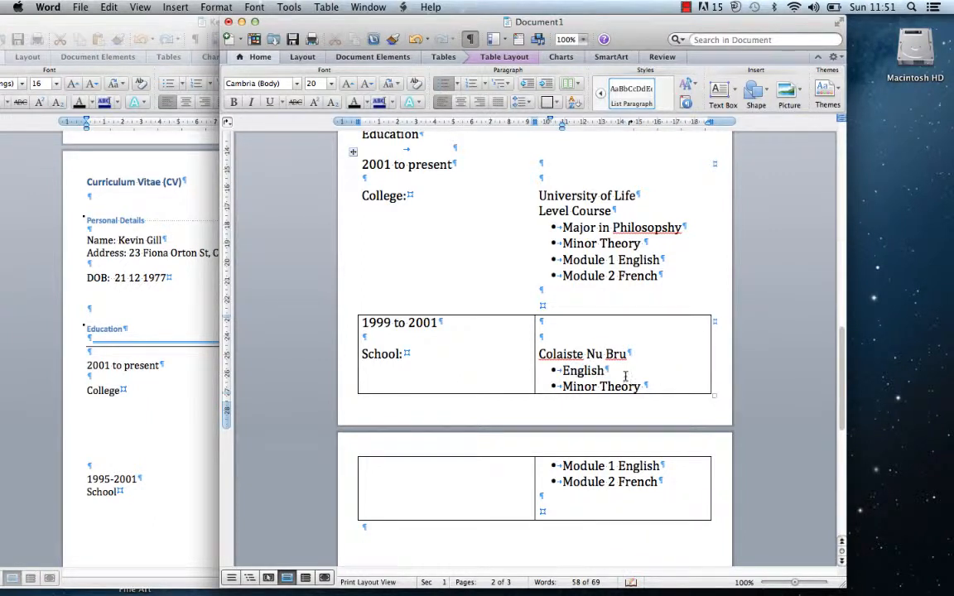
pyautogui.moveTo(647, 386); pyautogui.dragTo(561, 386)
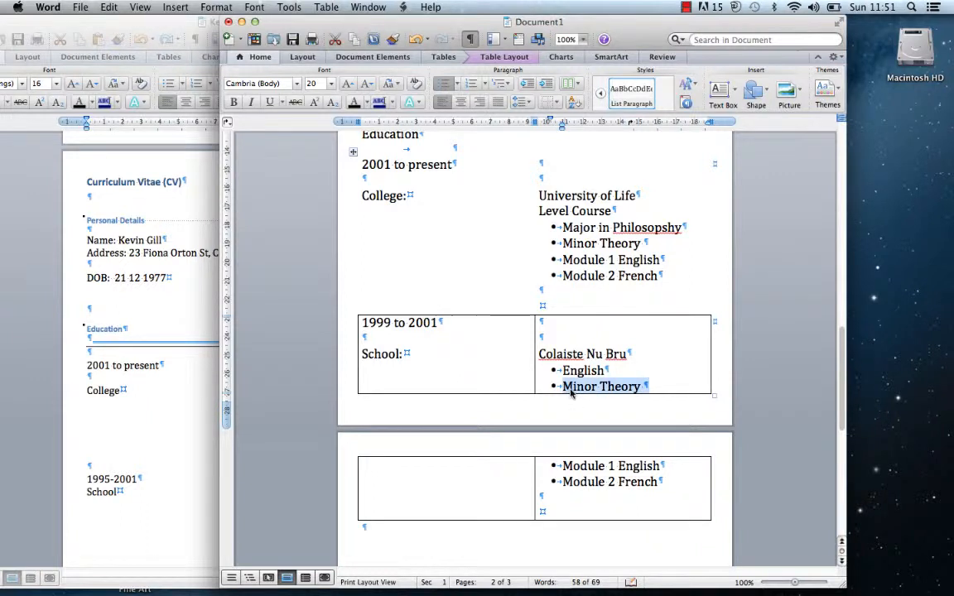
pyautogui.write('Irish')
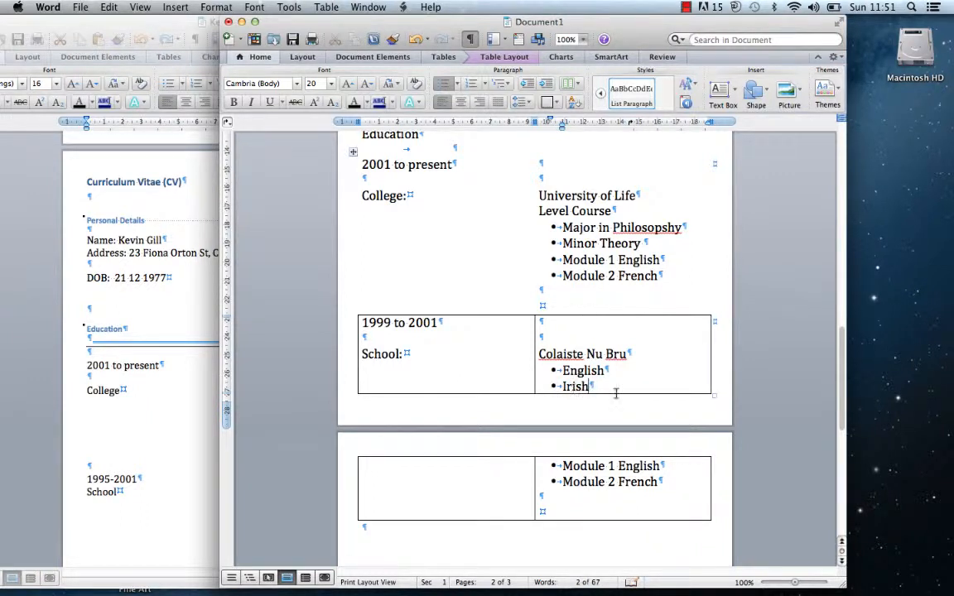
pyautogui.moveTo(665, 467); pyautogui.dragTo(570, 467)
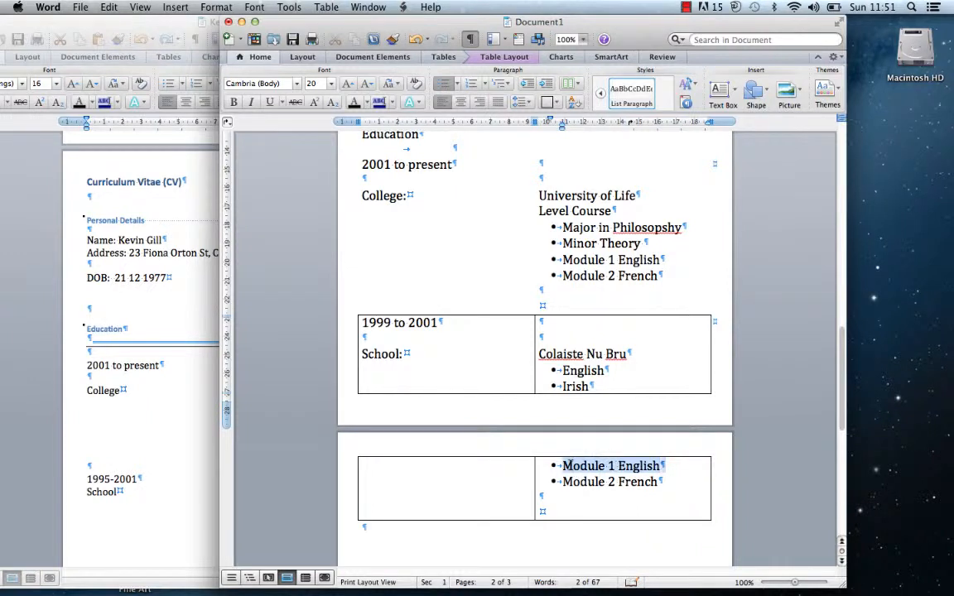
pyautogui.write('MAths')
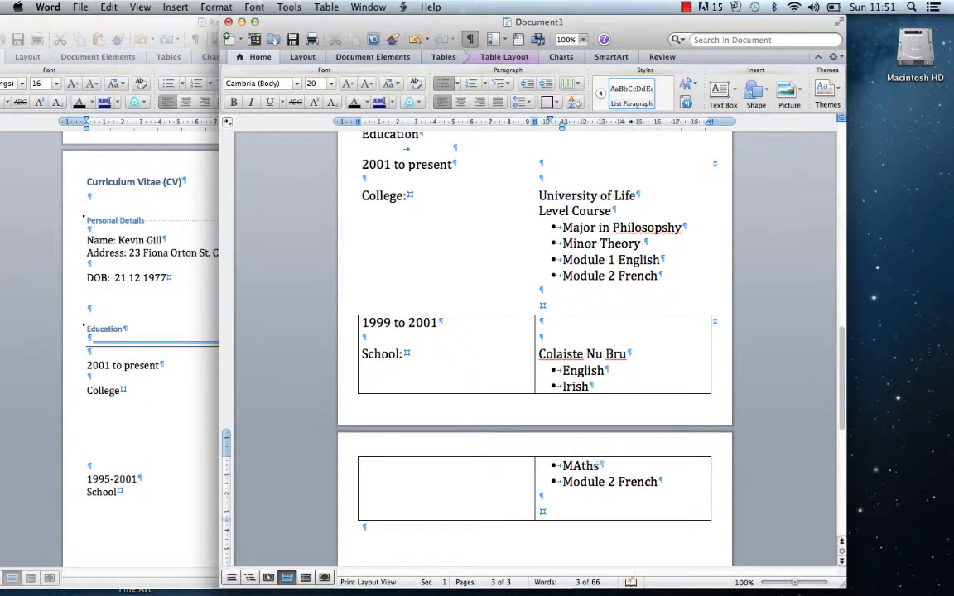
pyautogui.press('BackSpace')
pyautogui.press('BackSpace')
pyautogui.press('BackSpace')
pyautogui.press('BackSpace')
pyautogui.write('aths')
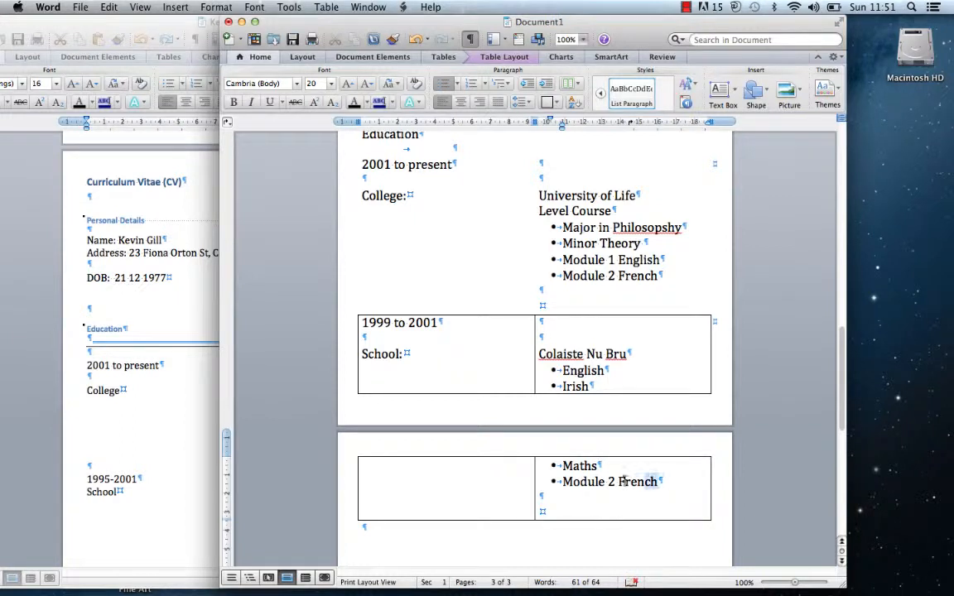
pyautogui.moveTo(663, 487); pyautogui.dragTo(562, 483)
pyautogui.write('Science')
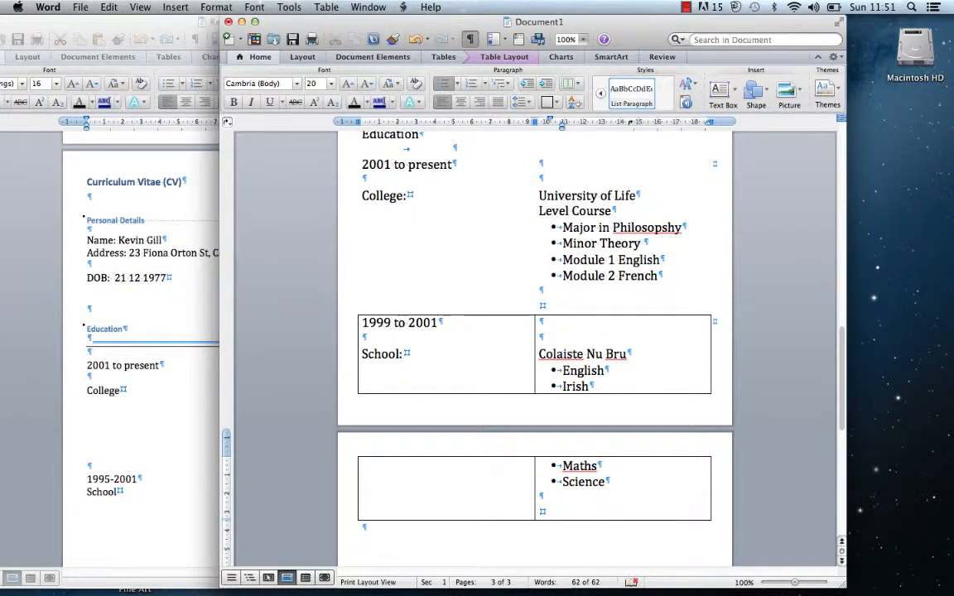
pyautogui.press('Return')
pyautogui.write('Art')
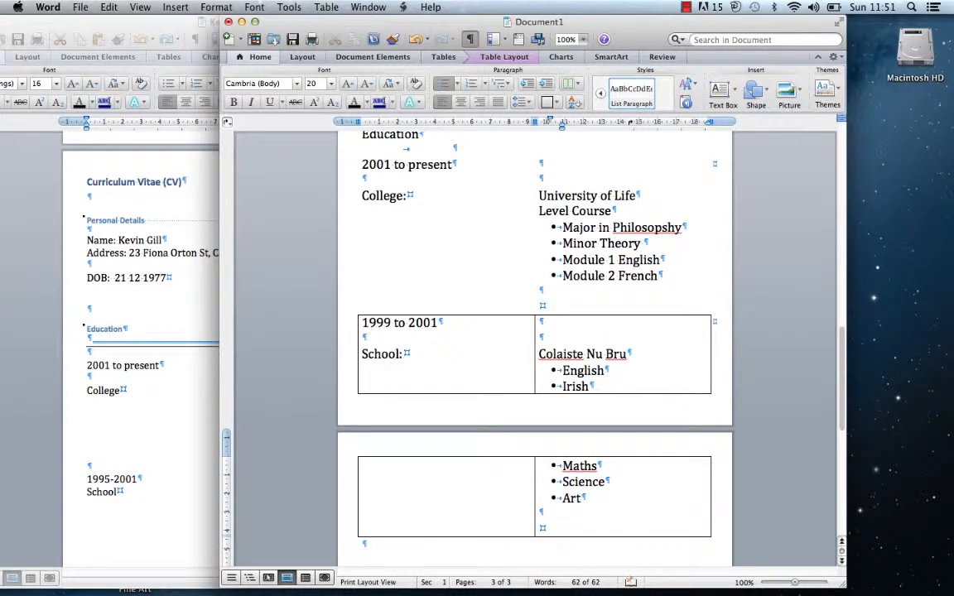
pyautogui.press('Delete')
pyautogui.press('Delete')
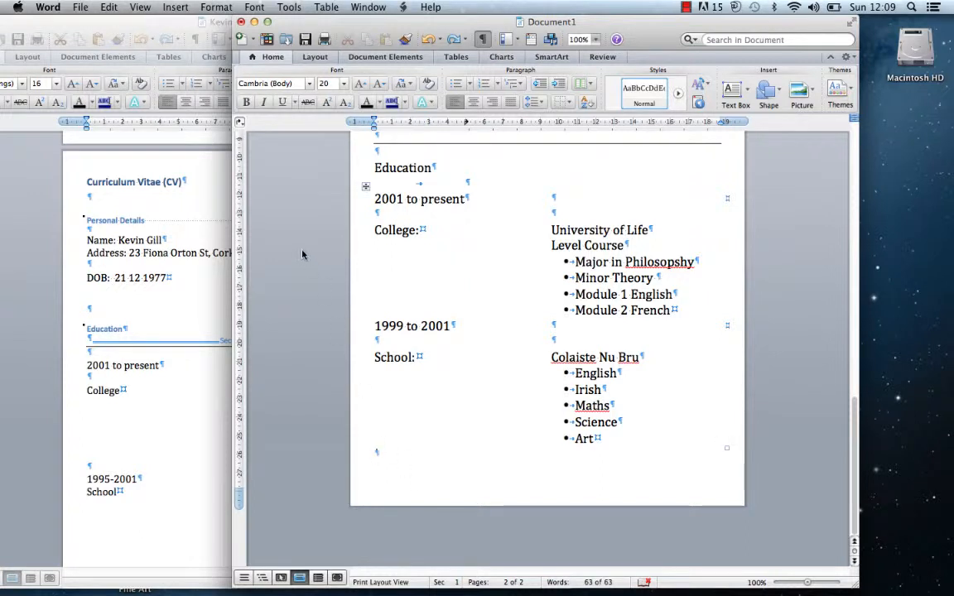
# Insert a page break after the Education table and scroll to the new blank page
pyautogui.click(177, 6)
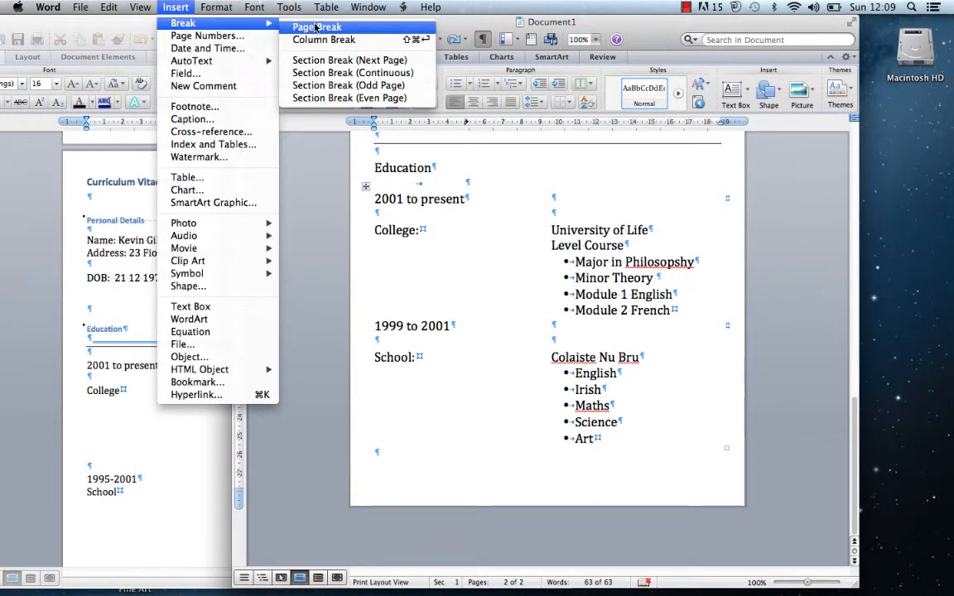
pyautogui.click(290, 27)
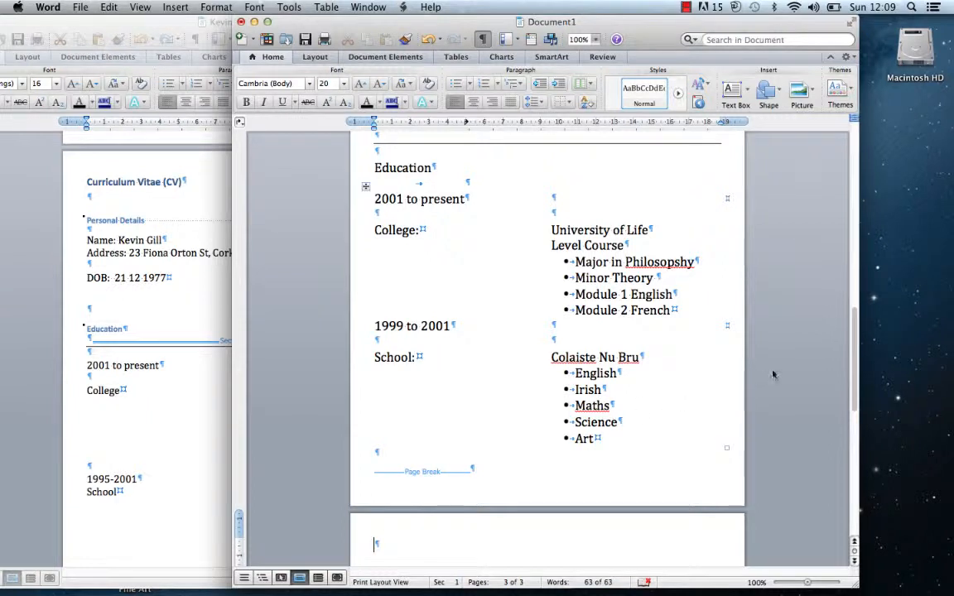
pyautogui.moveTo(855, 319); pyautogui.dragTo(831, 408)
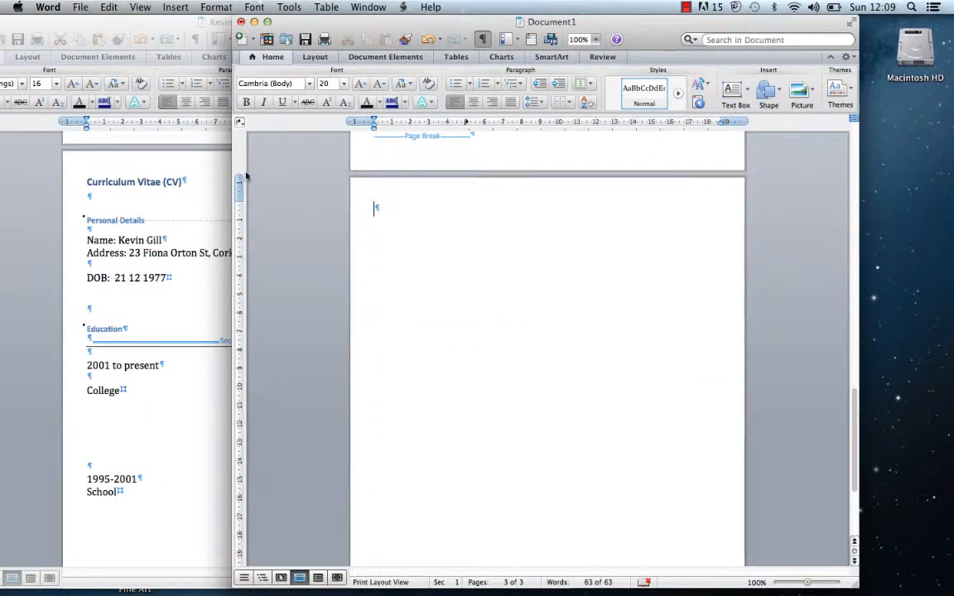
# Resize and reposition the CV window, scroll it to the Appendixes page, then return to Document1
pyautogui.click(121, 28)
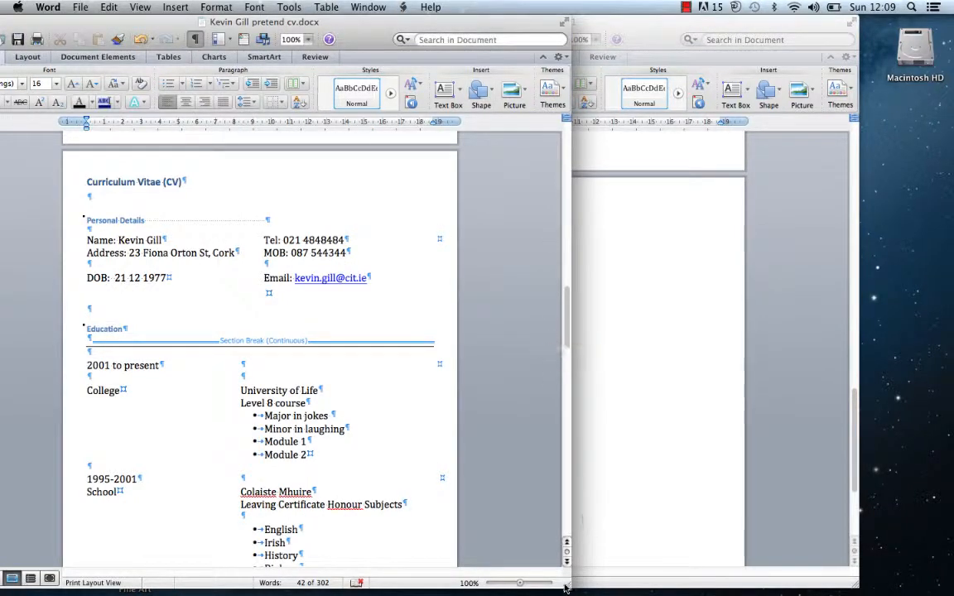
pyautogui.moveTo(568, 586); pyautogui.dragTo(388, 586)
pyautogui.scroll(-10, 346, 357)
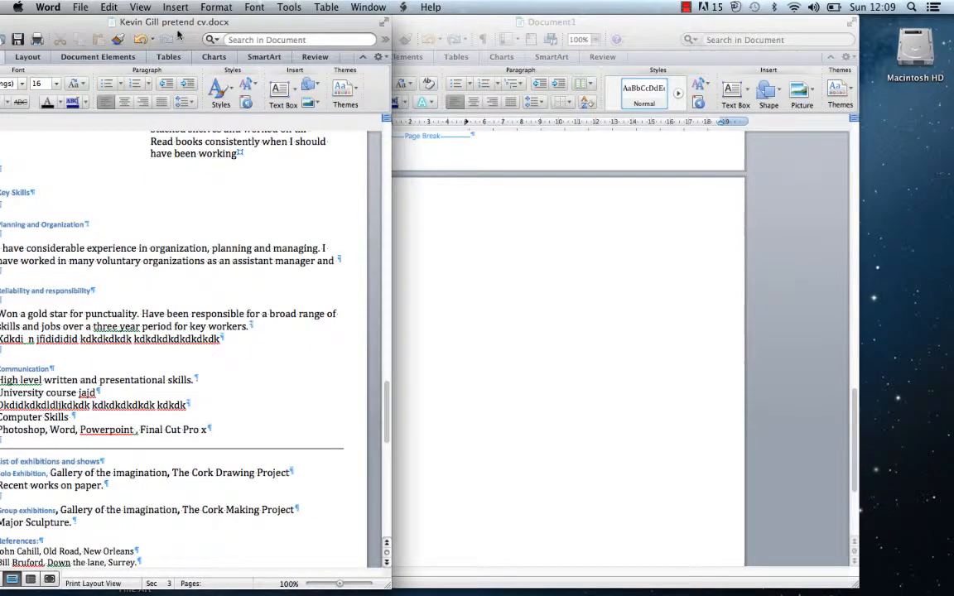
pyautogui.moveTo(273, 21); pyautogui.dragTo(365, 22)
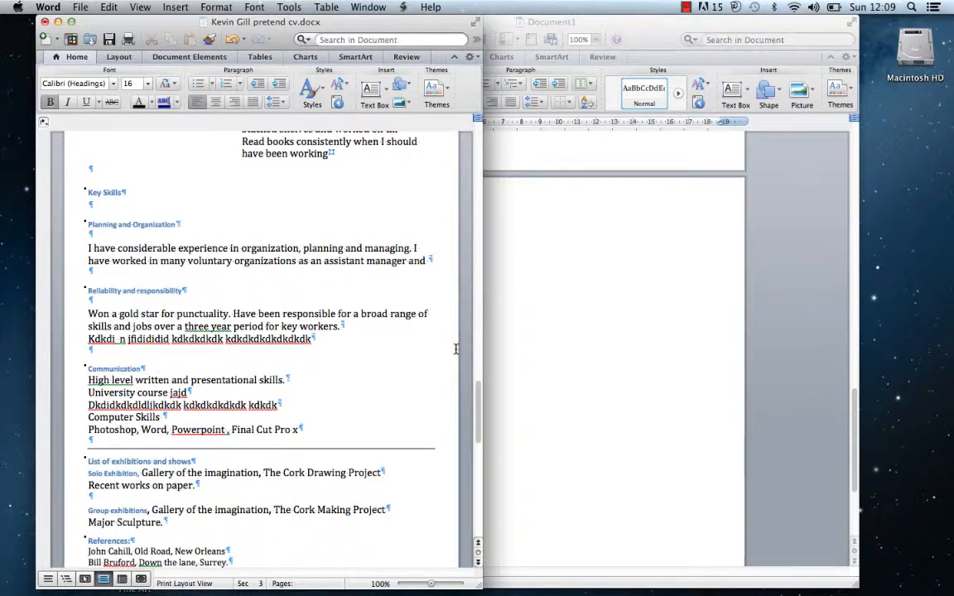
pyautogui.moveTo(477, 406); pyautogui.dragTo(469, 437)
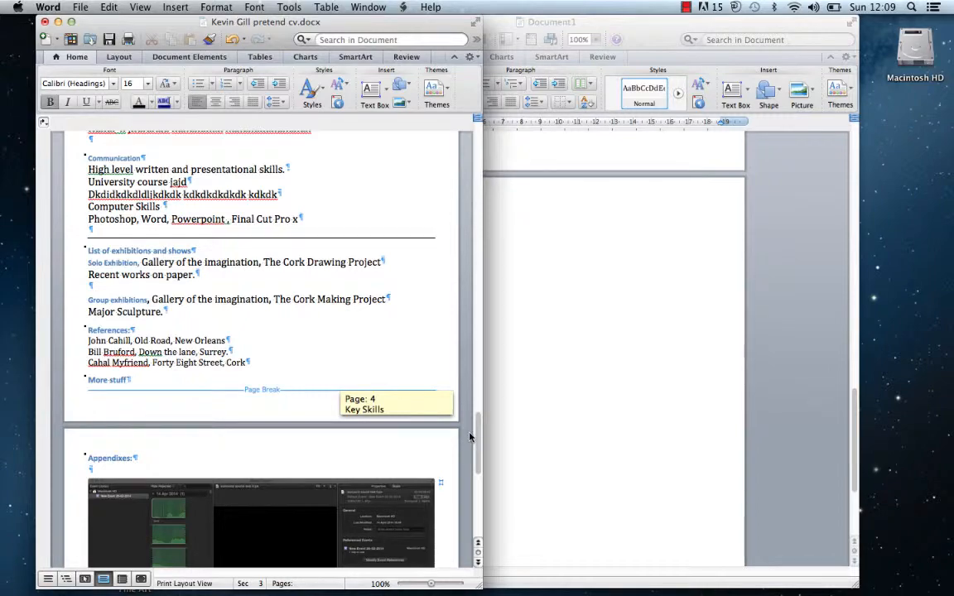
pyautogui.moveTo(470, 438); pyautogui.dragTo(469, 395)
pyautogui.click(86, 237)
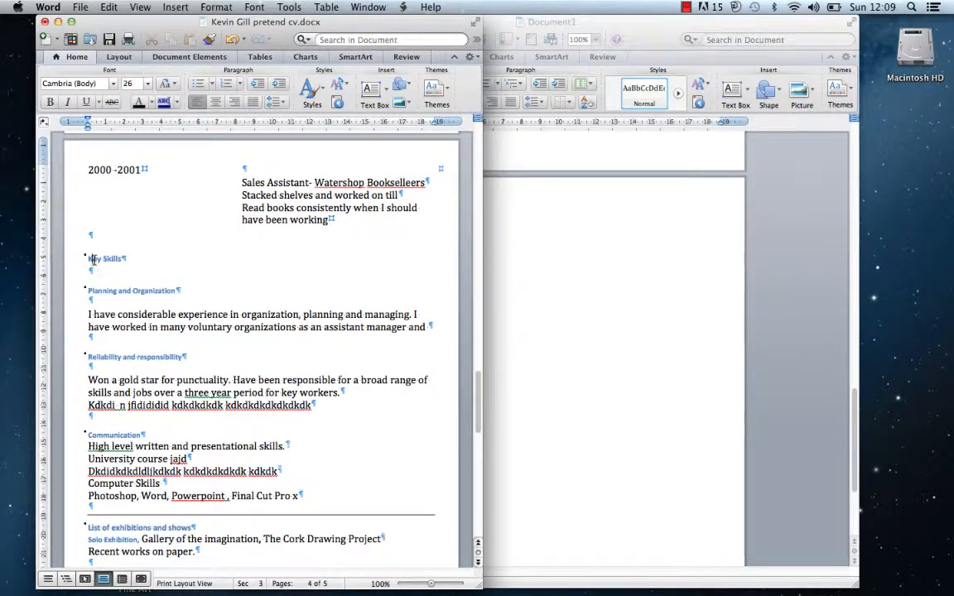
pyautogui.click(87, 232)
pyautogui.moveTo(479, 380); pyautogui.dragTo(465, 414)
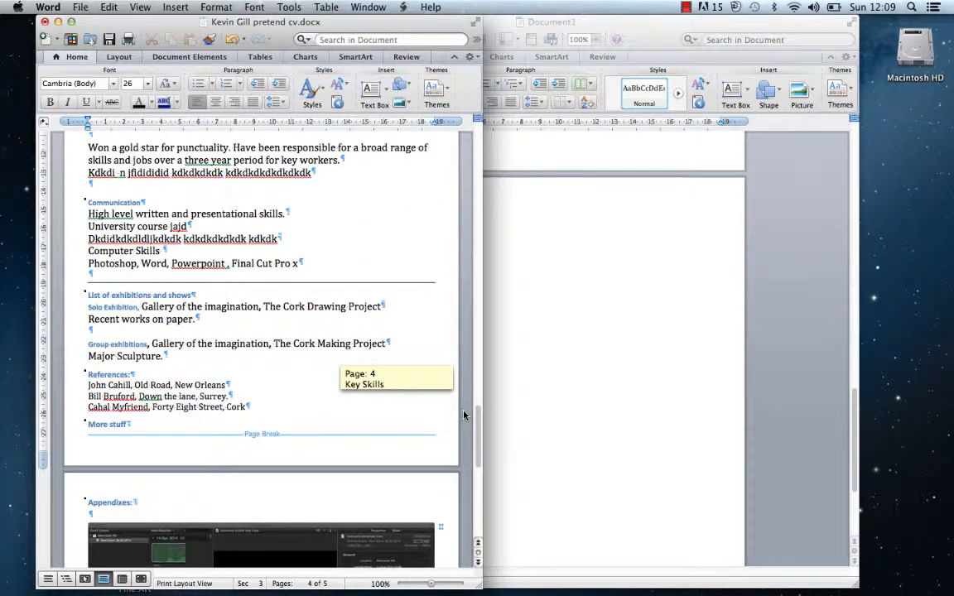
pyautogui.moveTo(464, 414); pyautogui.dragTo(439, 424)
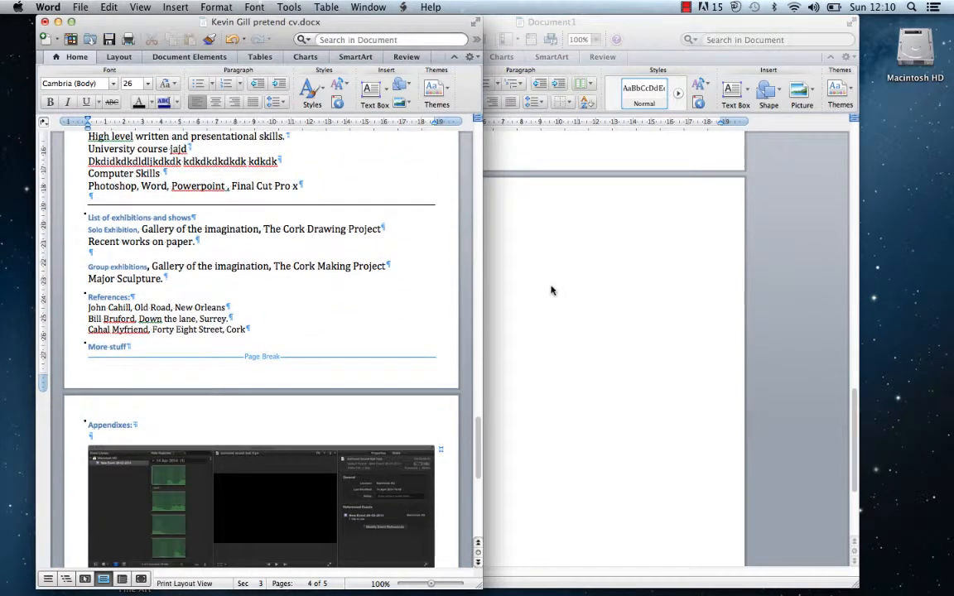
pyautogui.click(497, 261)
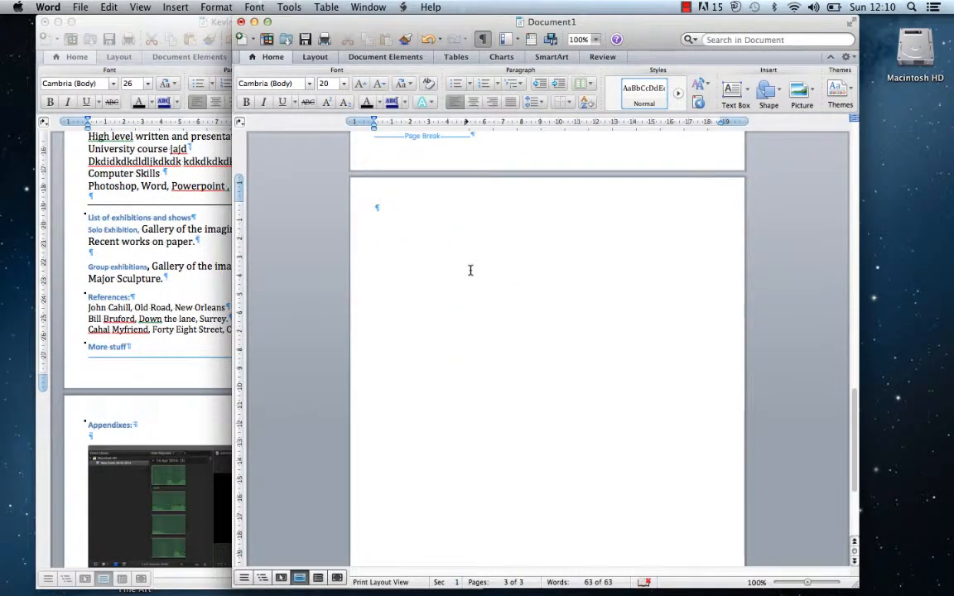
# Type the heading 'Appendixes:' on the blank page with an empty line below it
pyautogui.write('Appendixes')
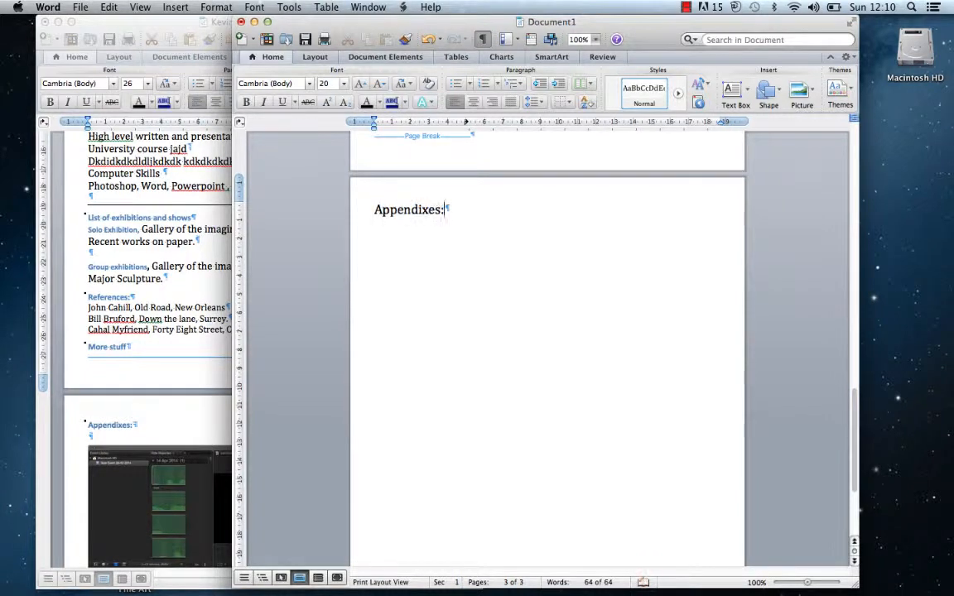
pyautogui.write(':')
pyautogui.press('Return')
pyautogui.press('Return')
pyautogui.click(569, 103)
pyautogui.click(570, 106)
pyautogui.hotkey('ctrl', 'Up')
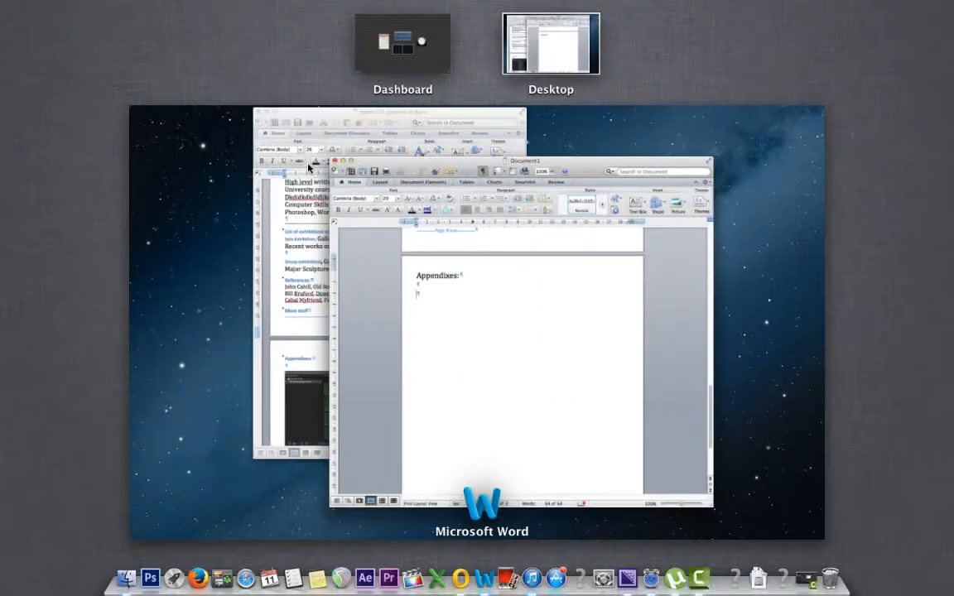
pyautogui.click(347, 292)
# Insert a 3x3 table under the heading, then start inserting a picture from file
pyautogui.click(455, 57)
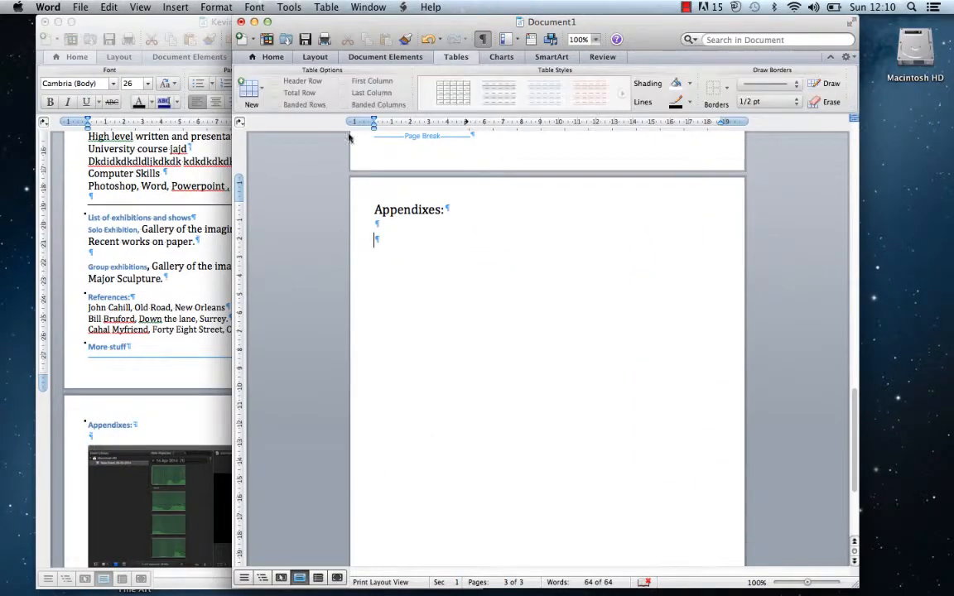
pyautogui.click(262, 91)
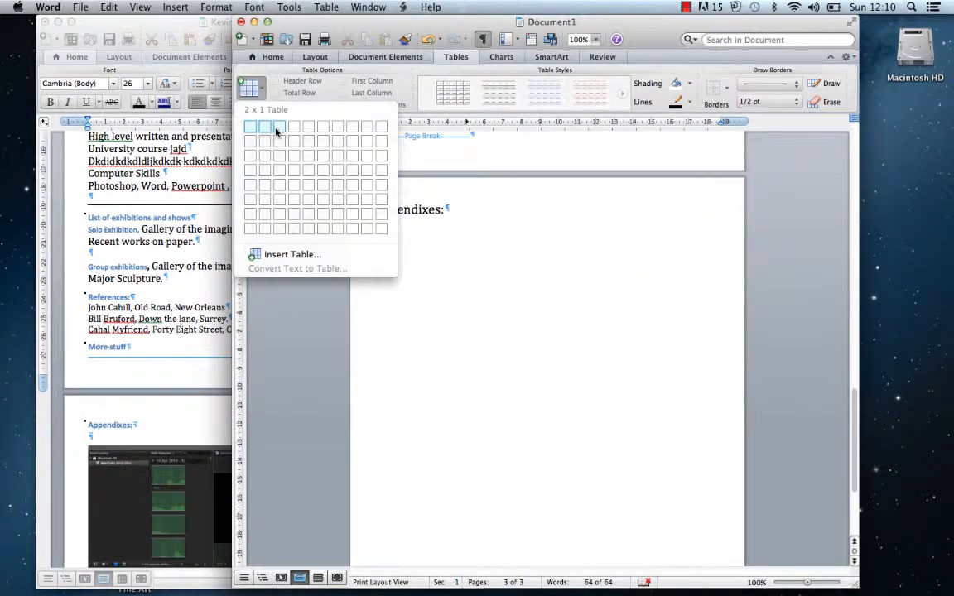
pyautogui.click(281, 154)
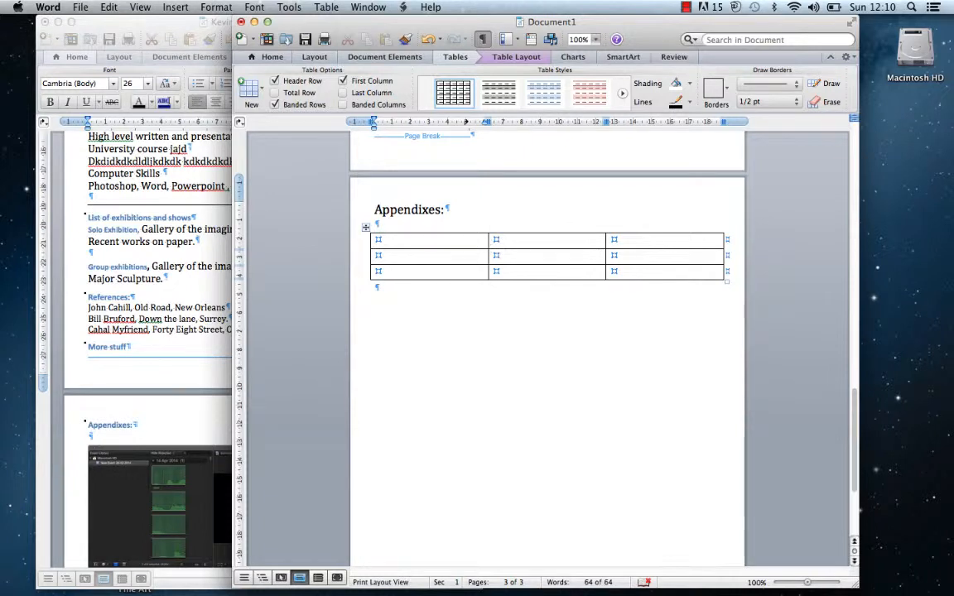
pyautogui.moveTo(470, 242); pyautogui.dragTo(629, 244)
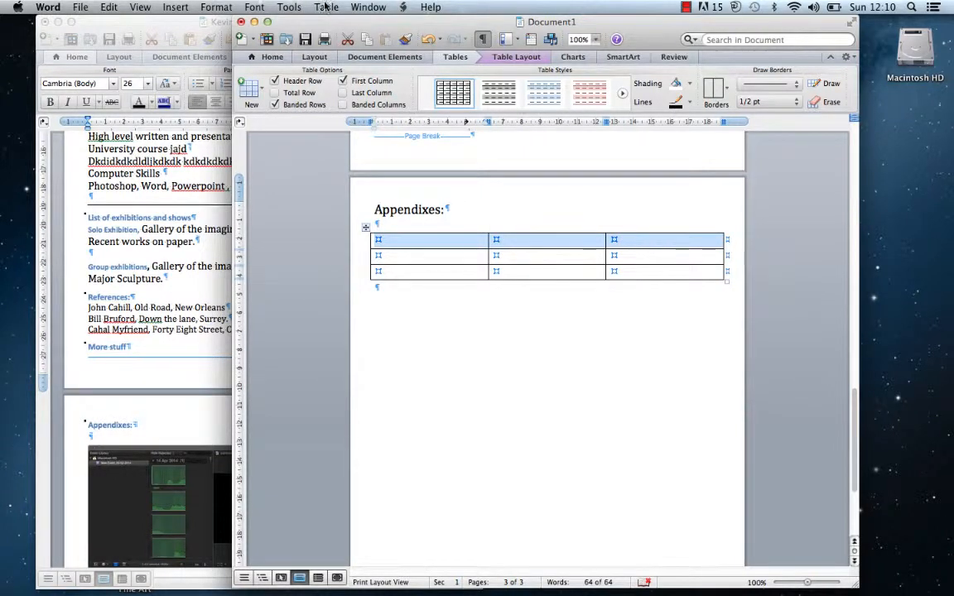
pyautogui.click(496, 240)
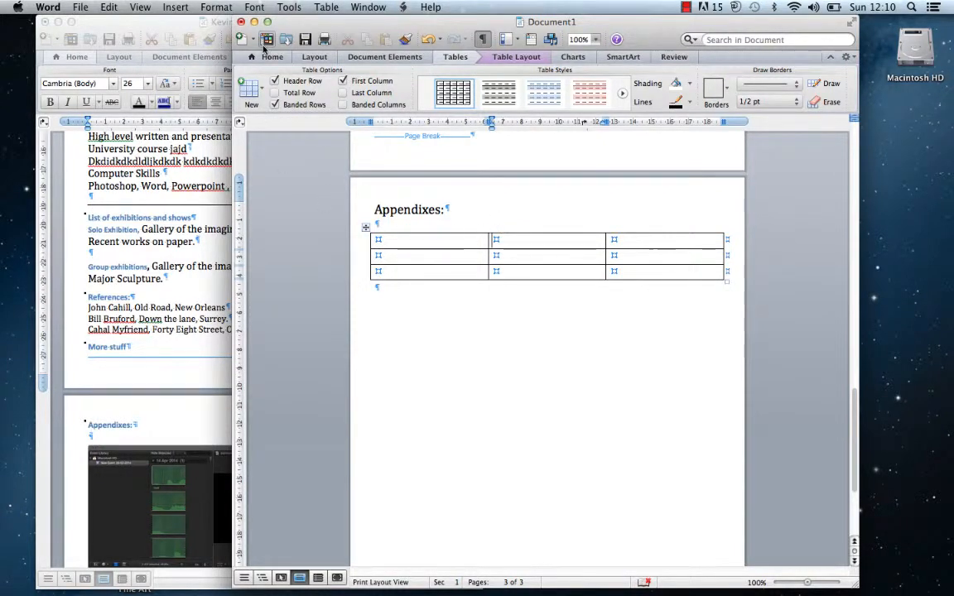
pyautogui.click(174, 7)
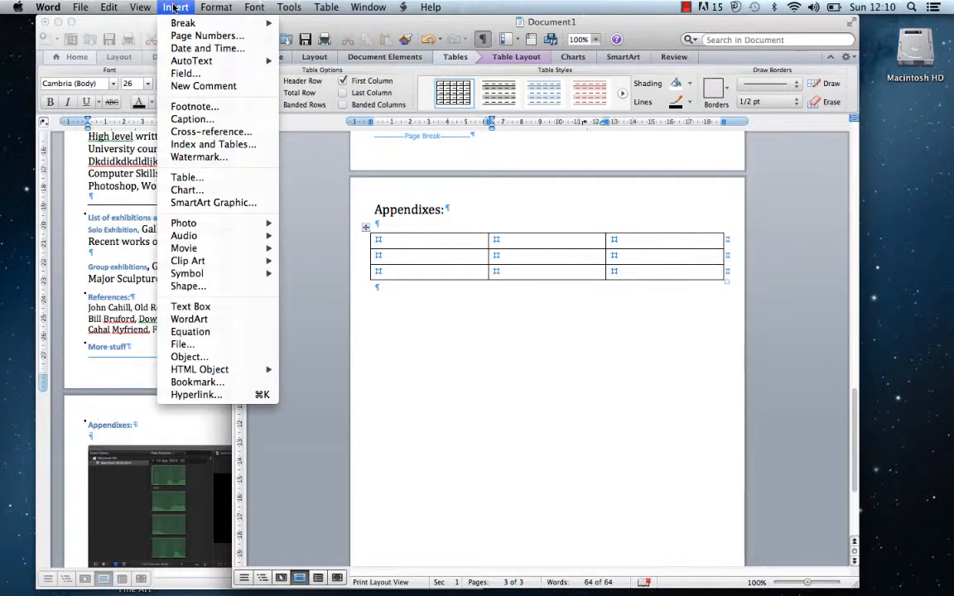
pyautogui.moveTo(199, 223)
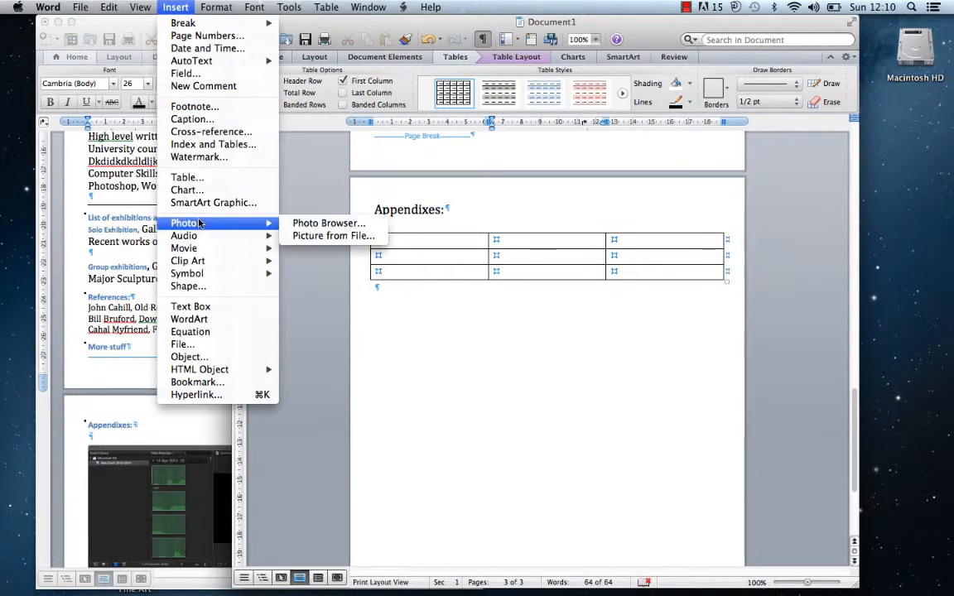
pyautogui.click(336, 237)
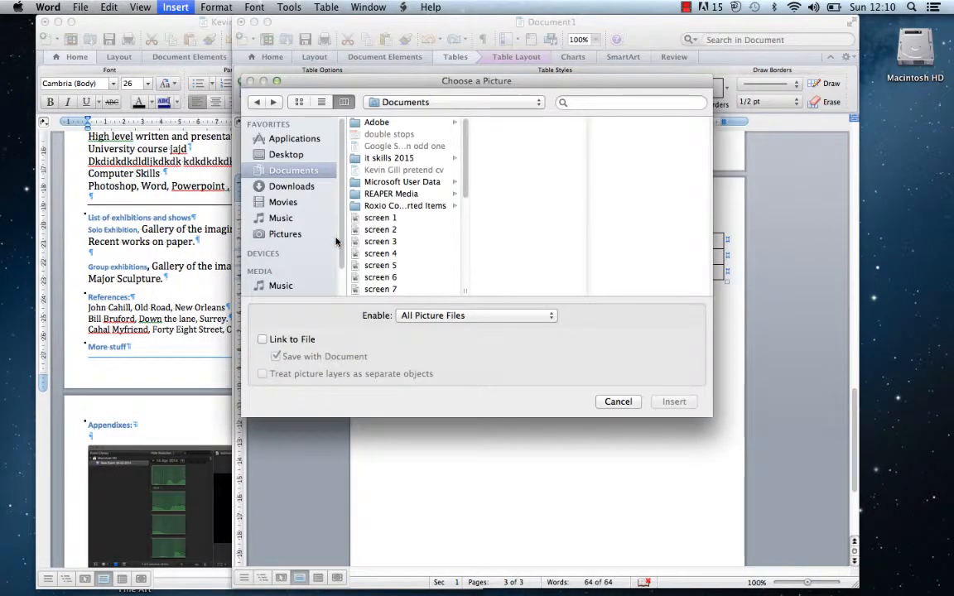
# Insert the screen 1 screenshot into the table's top row
pyautogui.click(379, 218)
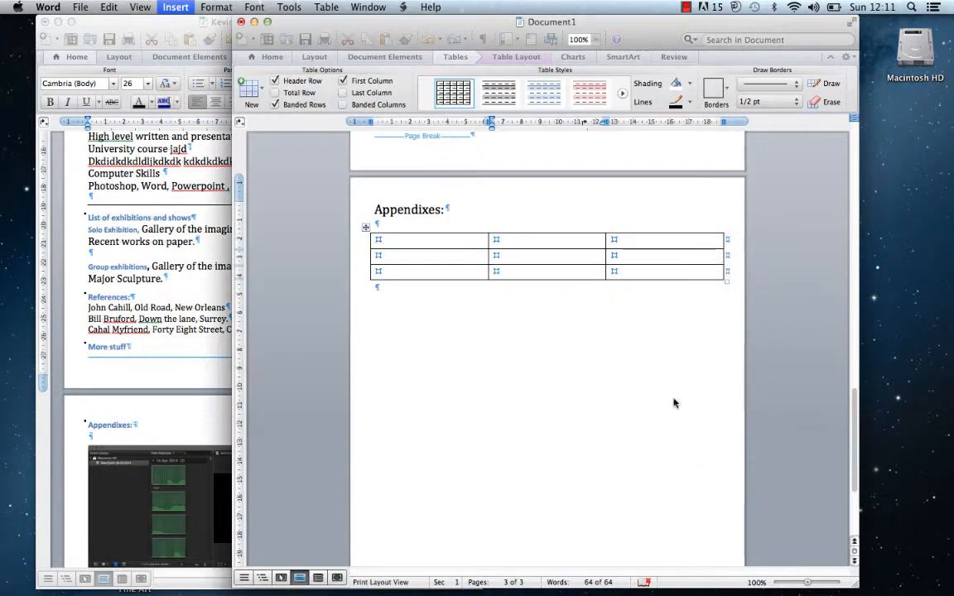
pyautogui.click(673, 401)
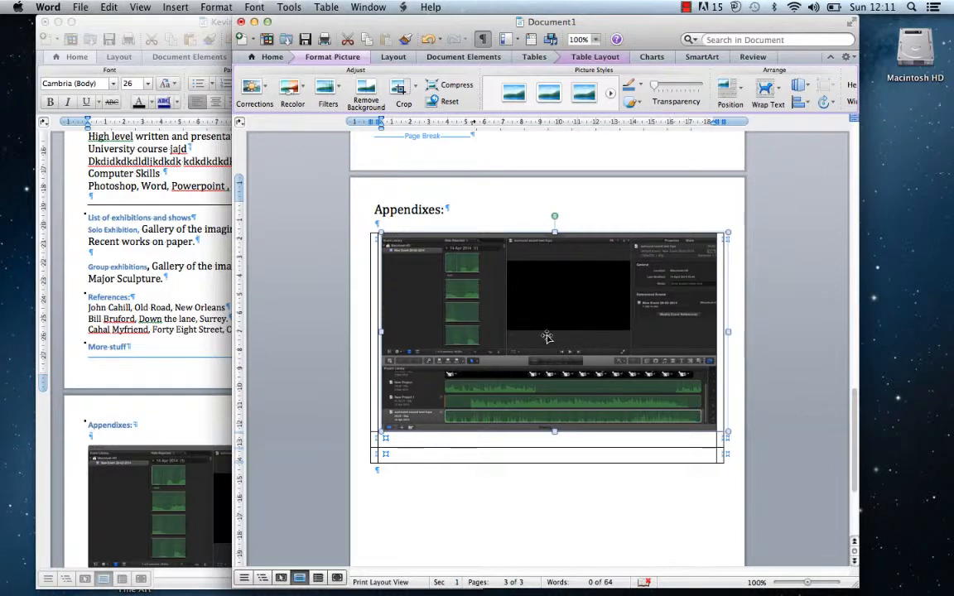
pyautogui.click(557, 454)
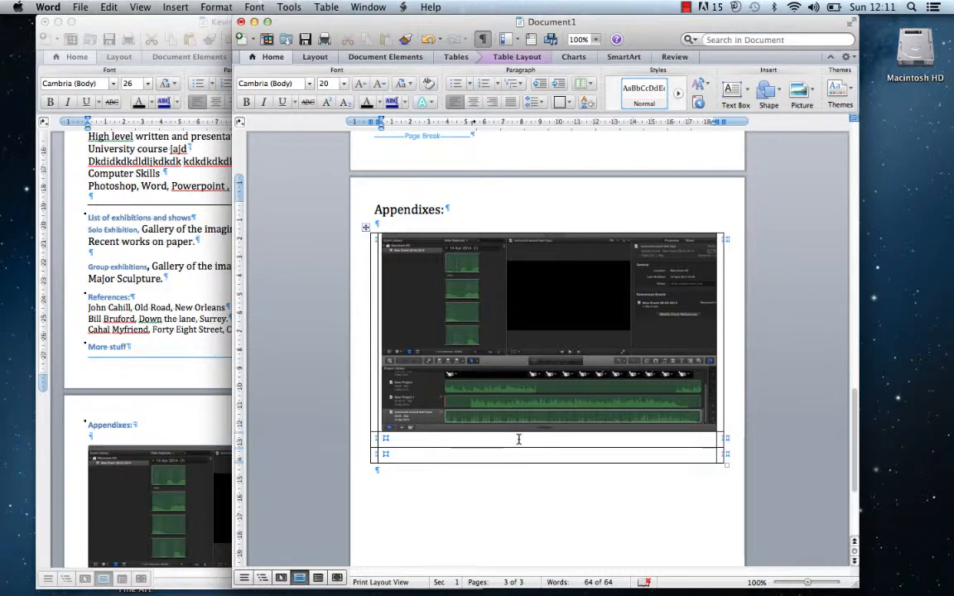
# Insert the screen 14 screenshot into the row below the first image
pyautogui.click(175, 8)
pyautogui.moveTo(202, 226)
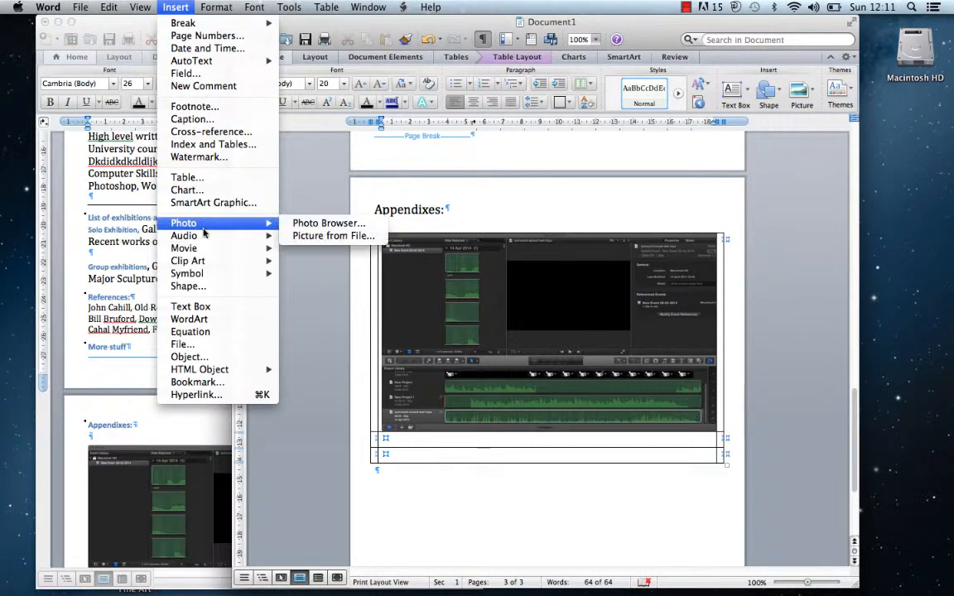
pyautogui.click(328, 235)
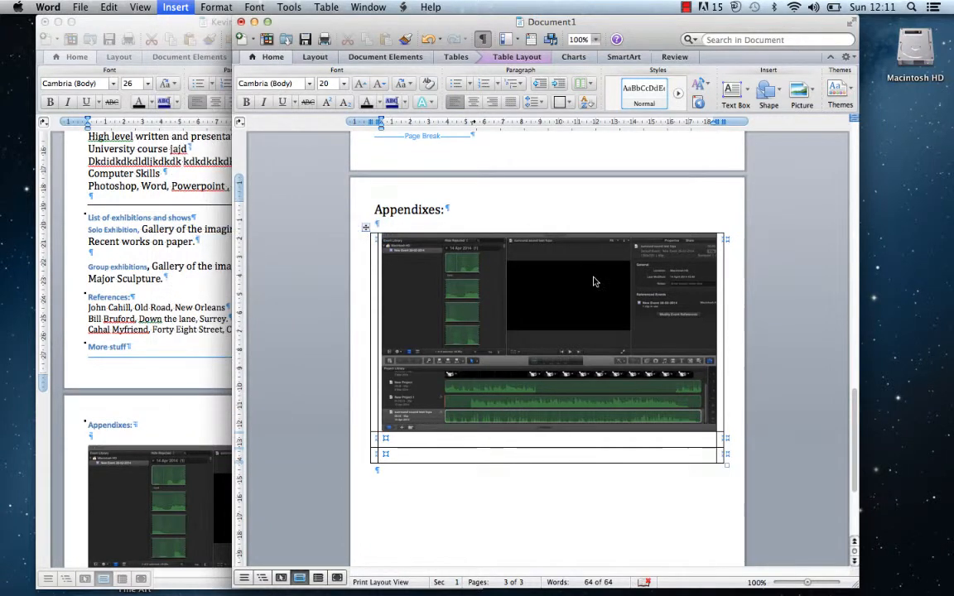
pyautogui.moveTo(466, 189); pyautogui.dragTo(454, 249)
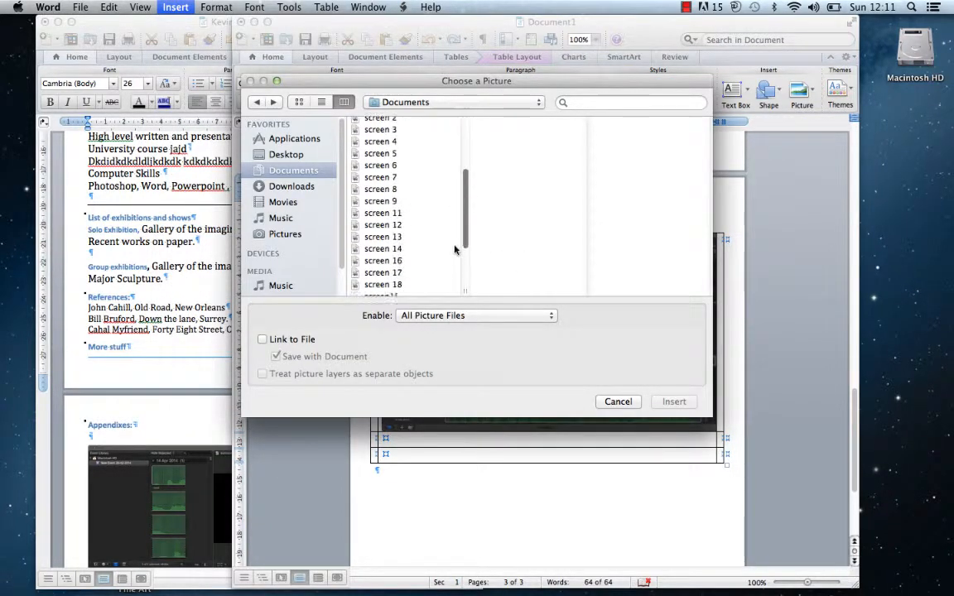
pyautogui.click(398, 232)
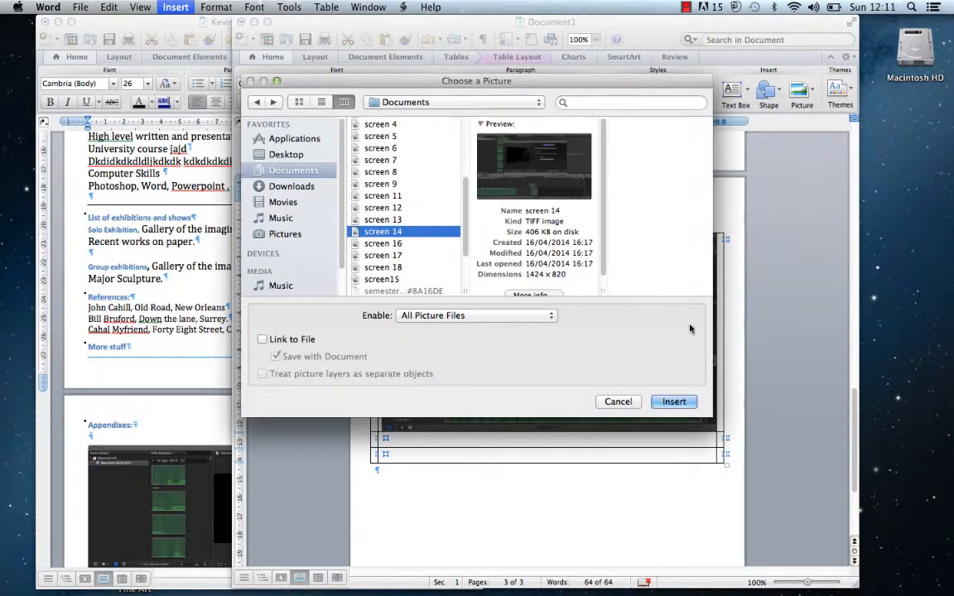
pyautogui.click(674, 402)
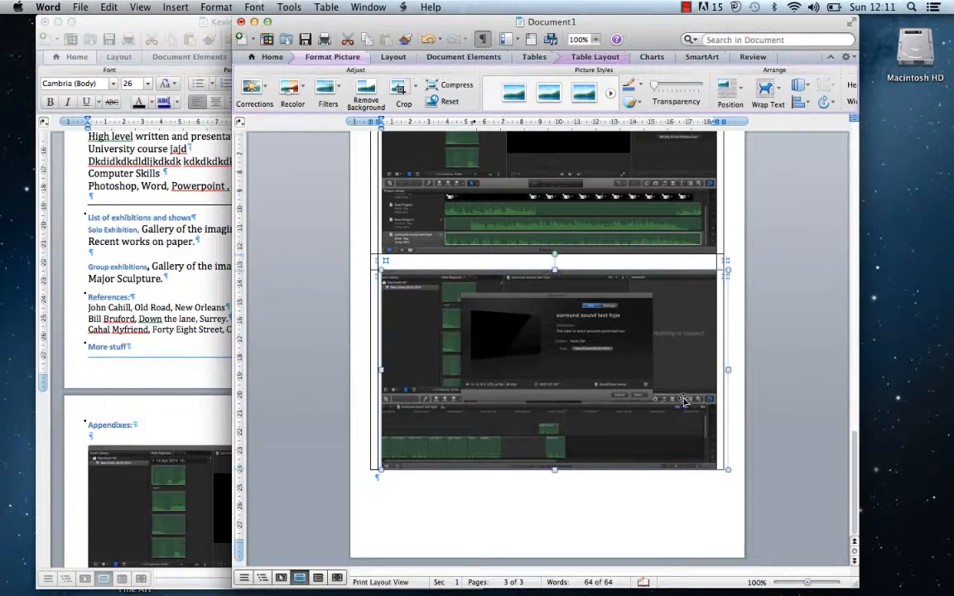
pyautogui.moveTo(854, 447); pyautogui.dragTo(843, 406)
pyautogui.click(618, 431)
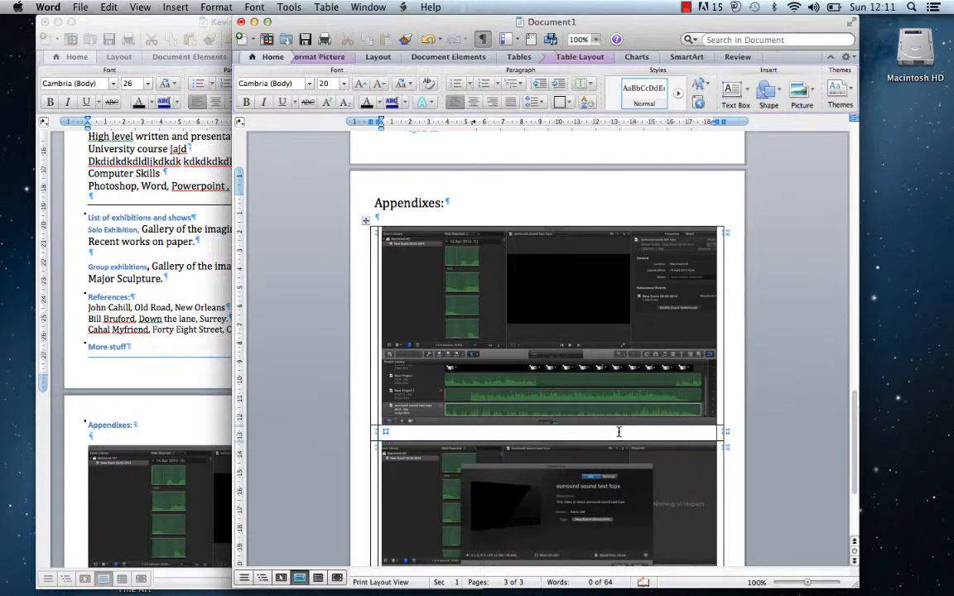
# Caption the first screenshot 'Information about image. Size 100x200mm'
pyautogui.press('Return')
pyautogui.press('Return')
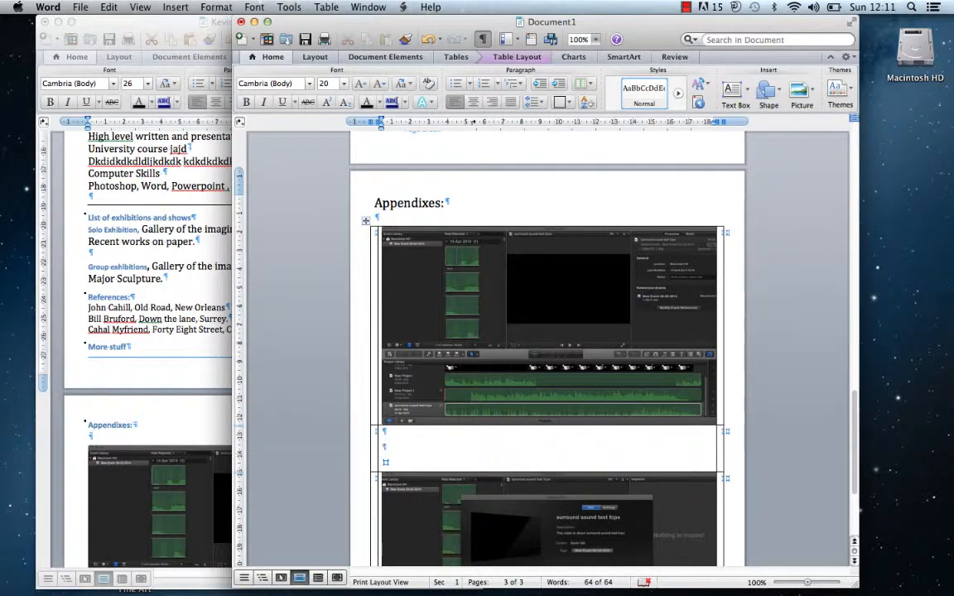
pyautogui.write('Information')
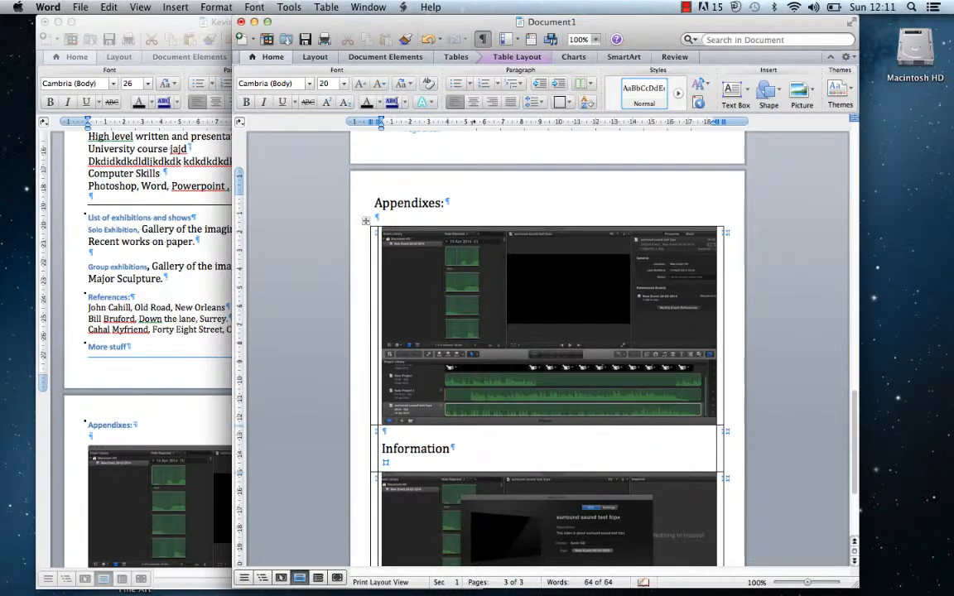
pyautogui.write(' about ima')
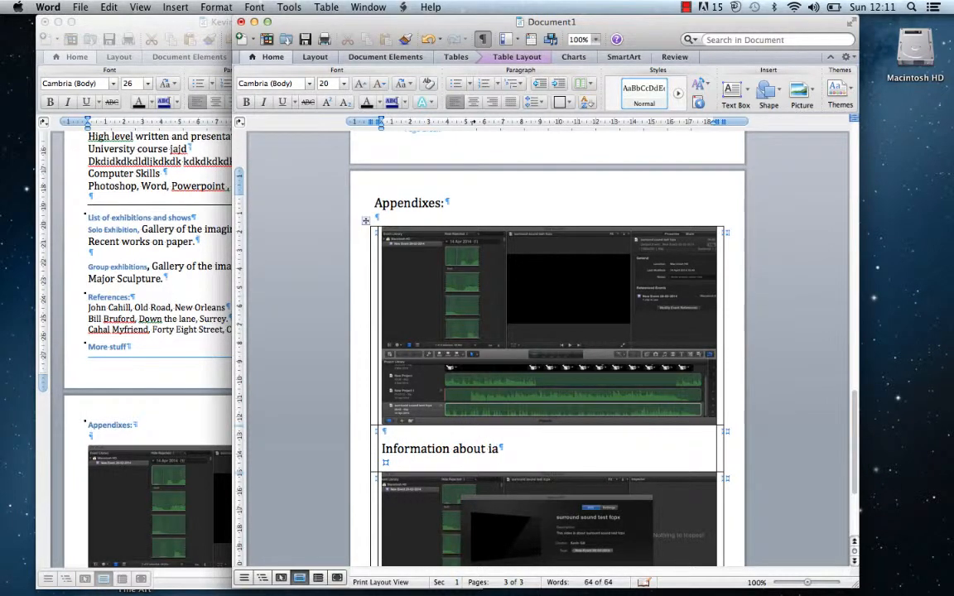
pyautogui.press('BackSpace')
pyautogui.write('mage. ')
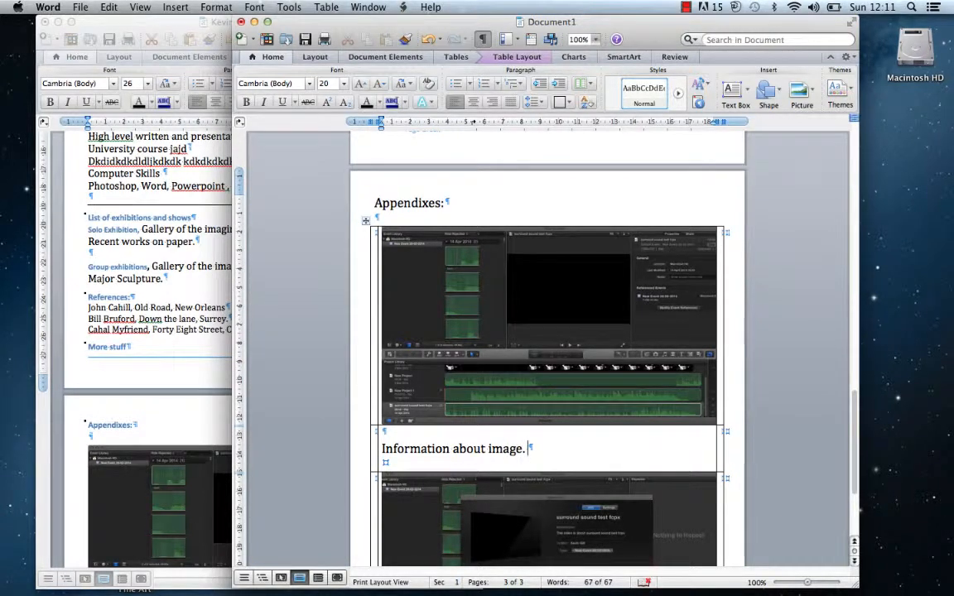
pyautogui.write('Size 100')
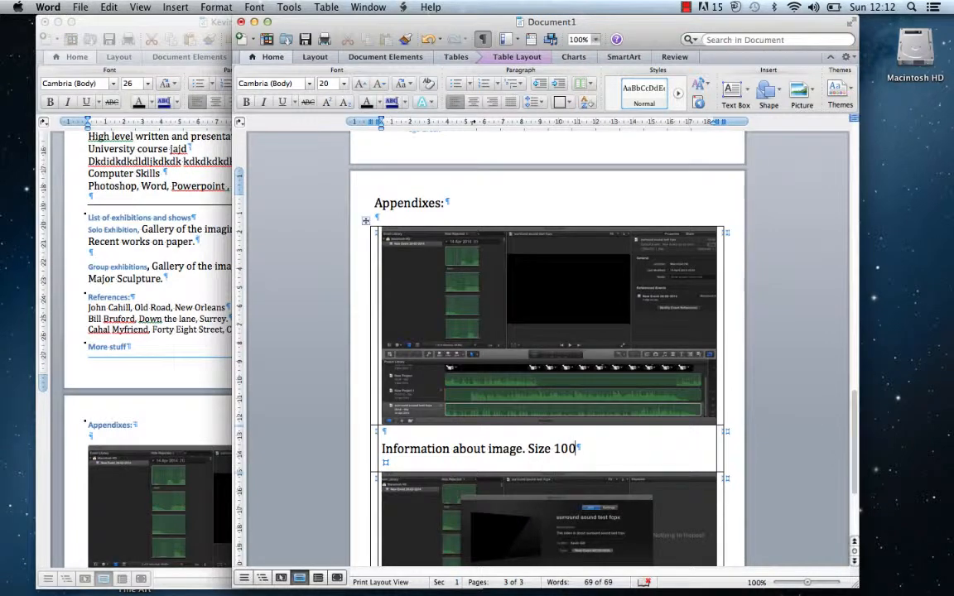
pyautogui.write('x200mm')
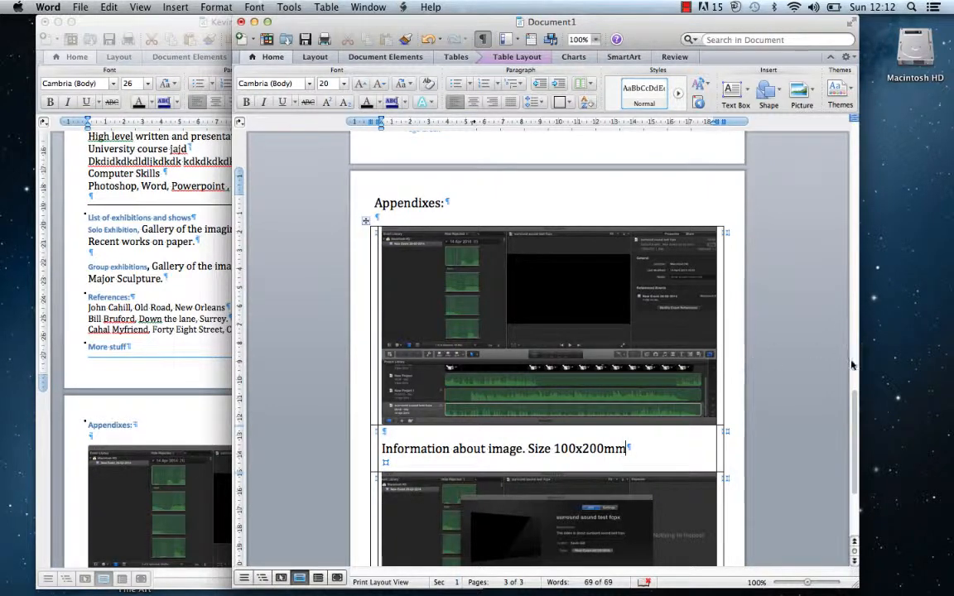
# Add 'More Information about images Size 200x300mm' below the table and remove the stray empty line
pyautogui.moveTo(854, 396); pyautogui.dragTo(838, 447)
pyautogui.click(577, 526)
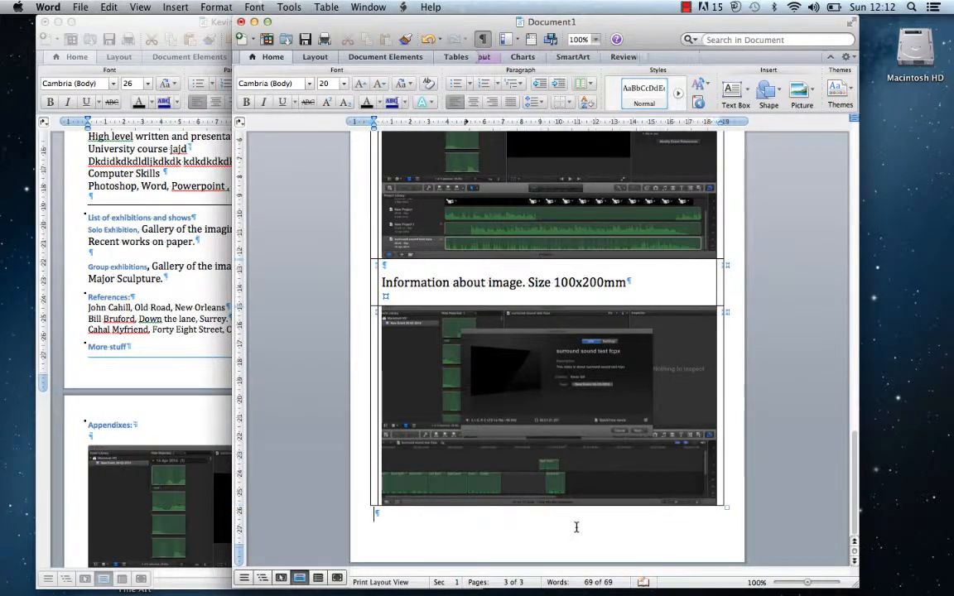
pyautogui.write('M')
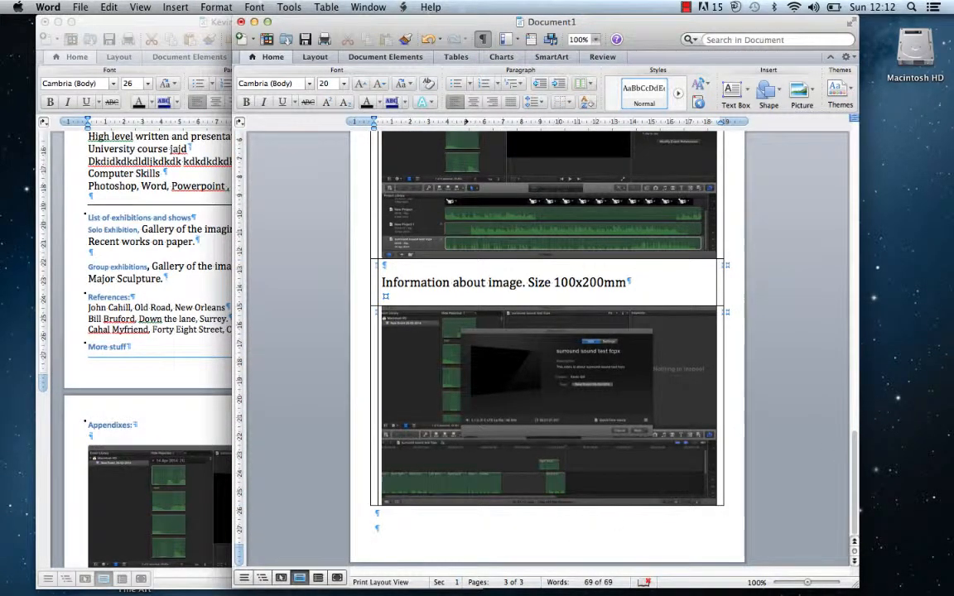
pyautogui.write('ore Information ab')
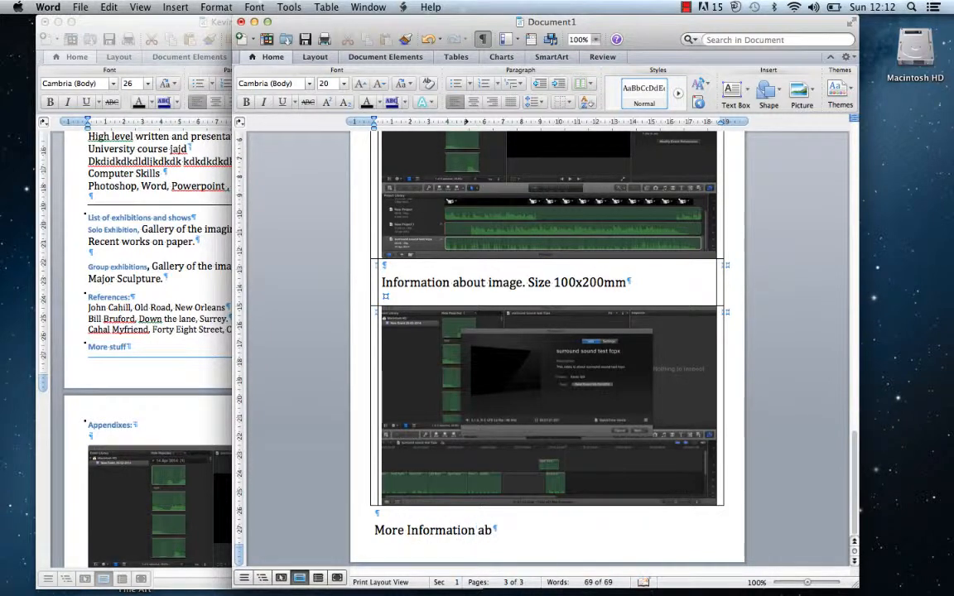
pyautogui.write('out images')
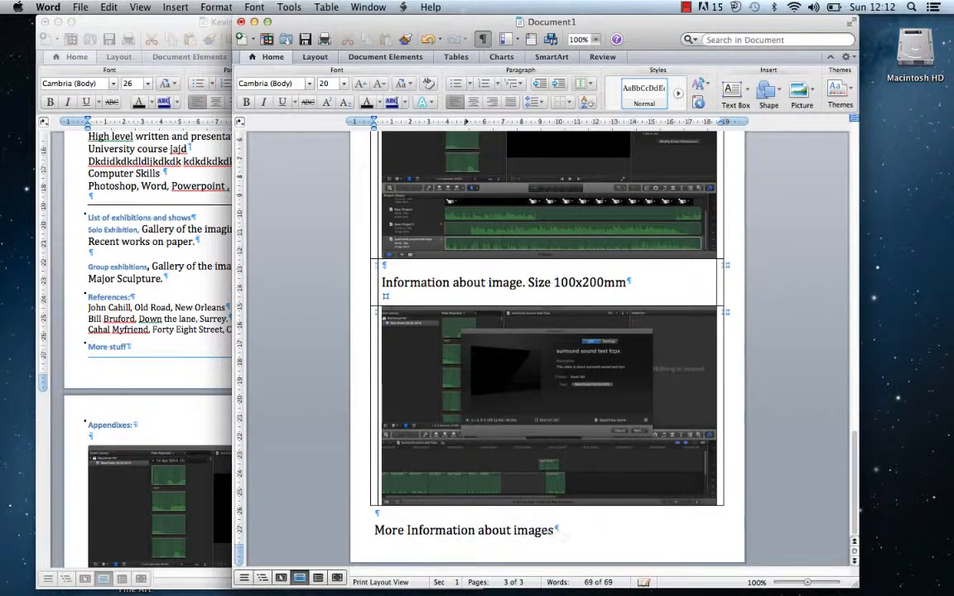
pyautogui.write(' Sizw')
pyautogui.press('BackSpace')
pyautogui.write('e')
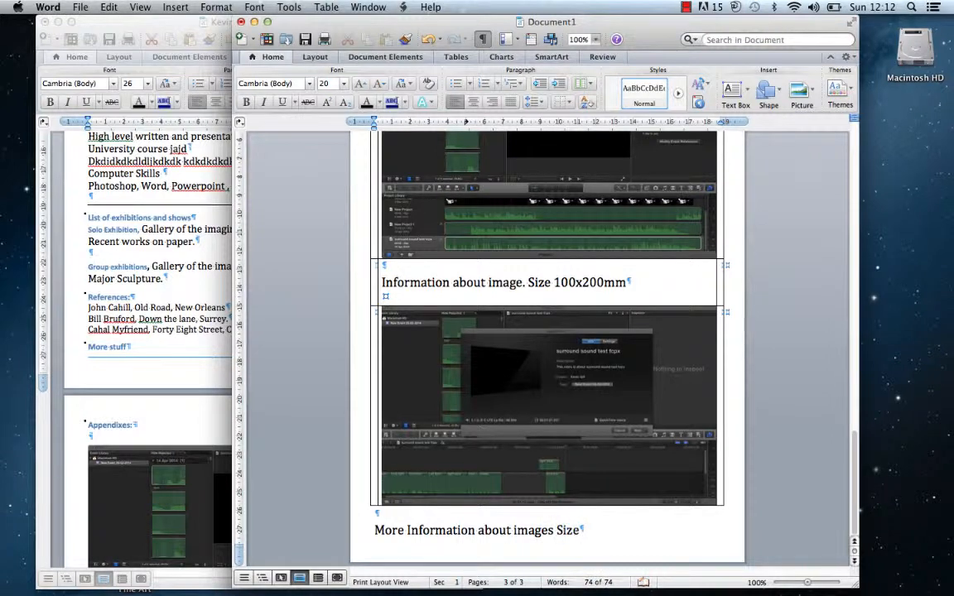
pyautogui.write(' 200x300mm')
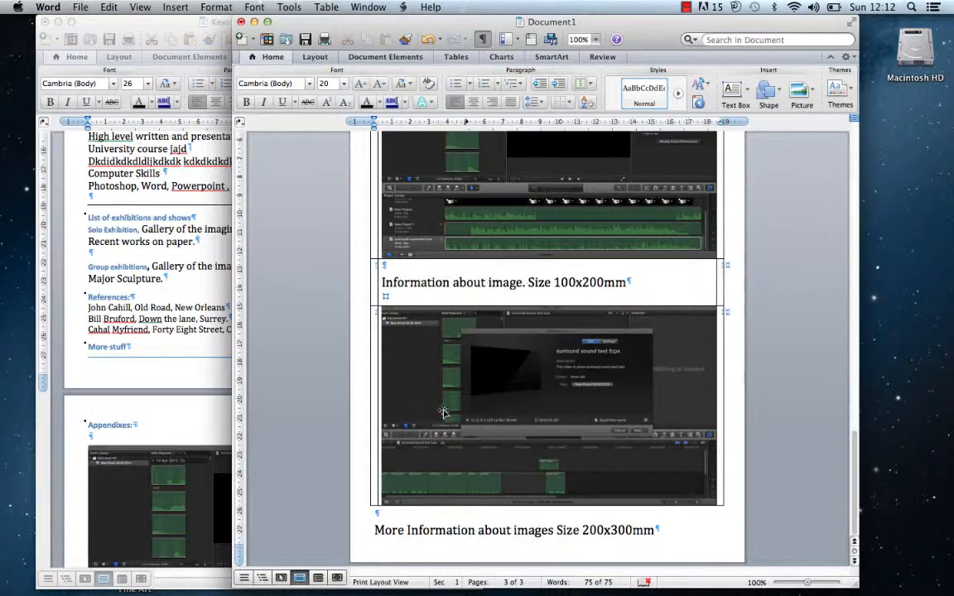
pyautogui.click(403, 301)
pyautogui.press('BackSpace')
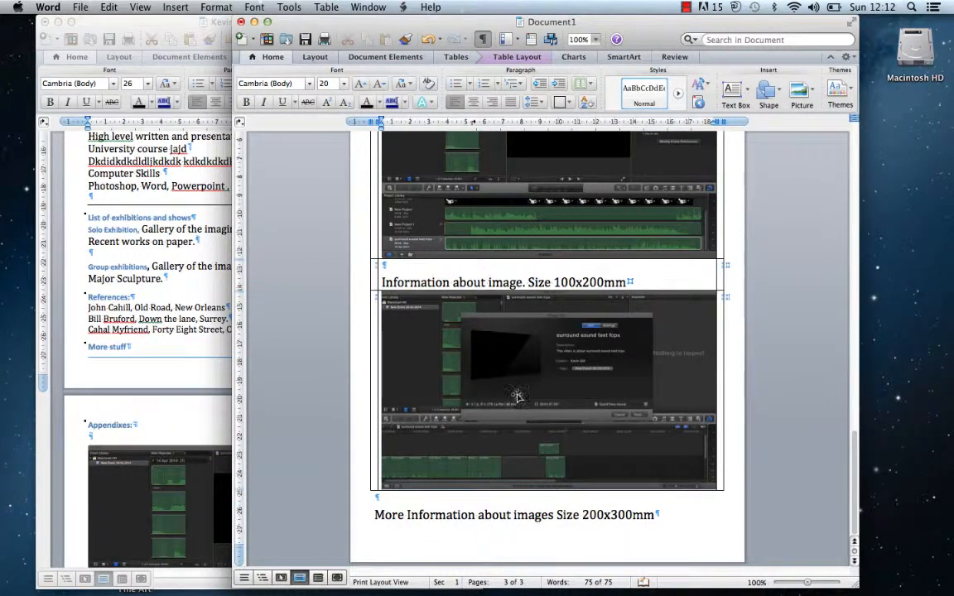
pyautogui.click(663, 519)
pyautogui.press('Return')
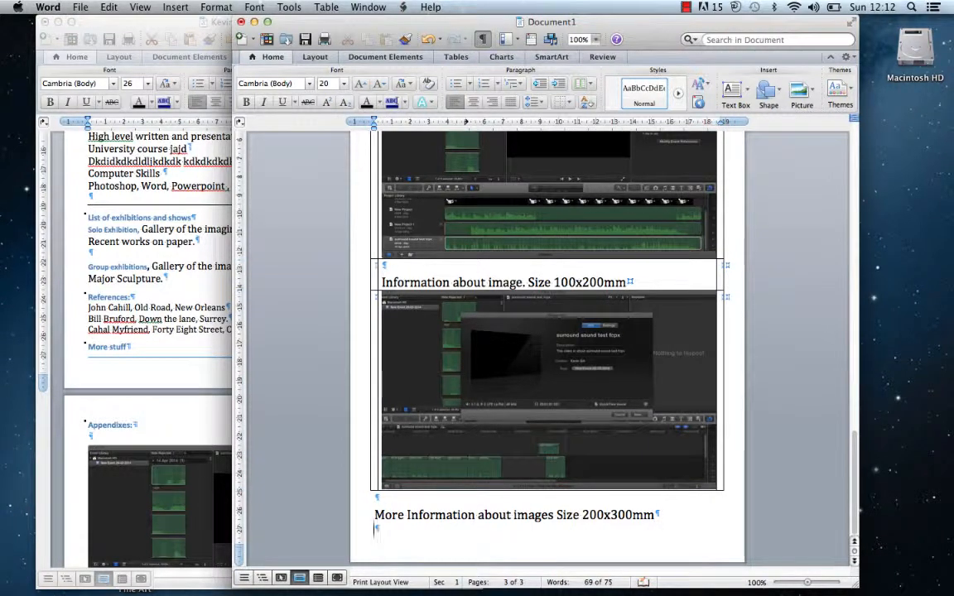
# Add a page break after the 200x300mm caption line, starting a fourth page
pyautogui.click(166, 7)
pyautogui.moveTo(172, 24)
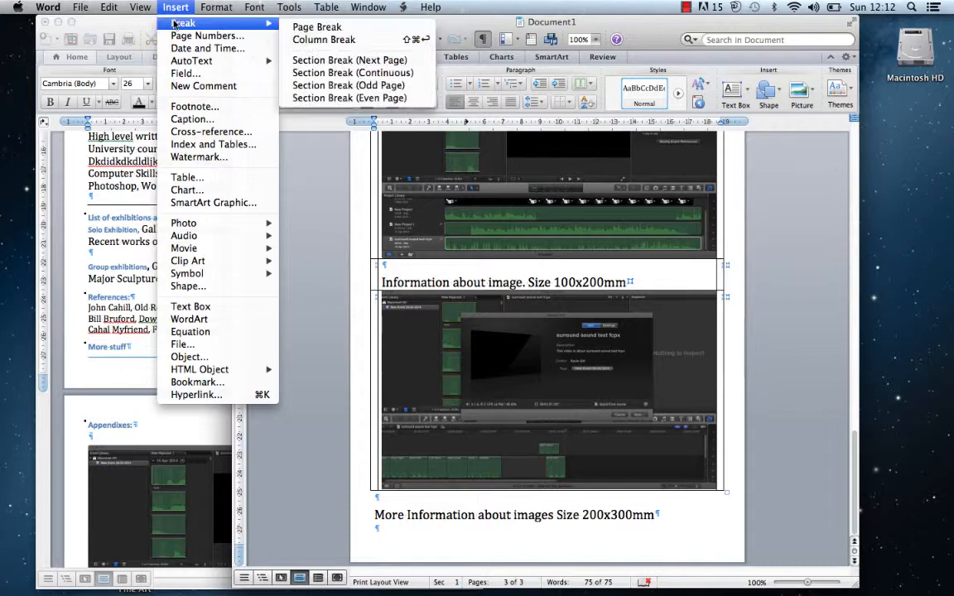
pyautogui.click(316, 27)
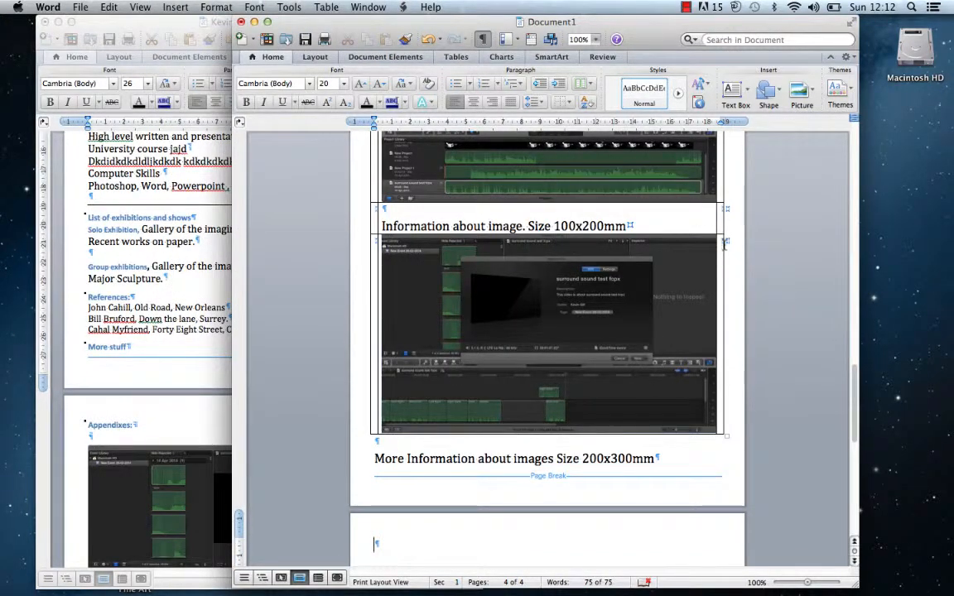
pyautogui.moveTo(853, 379); pyautogui.dragTo(719, 351)
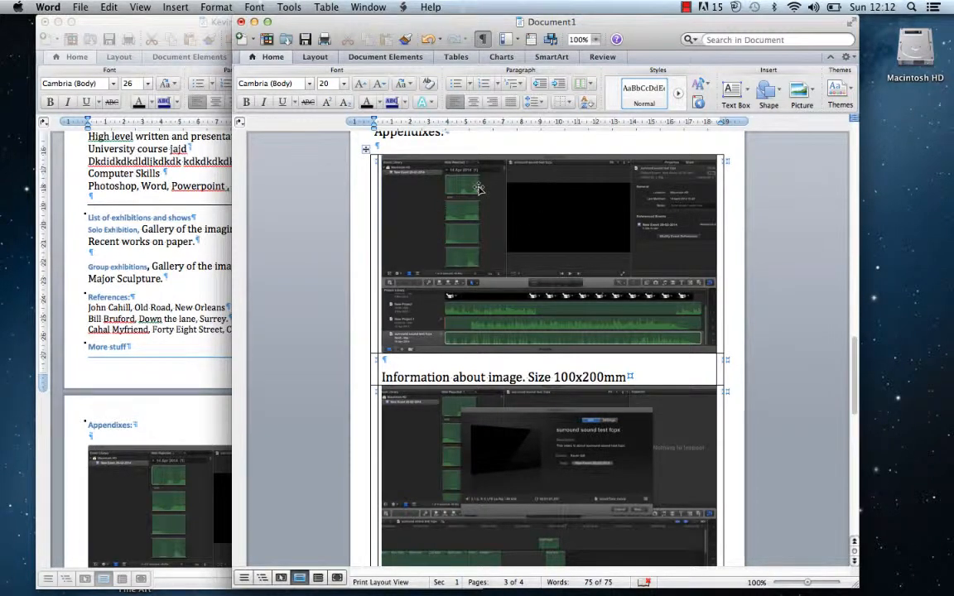
pyautogui.click(478, 189)
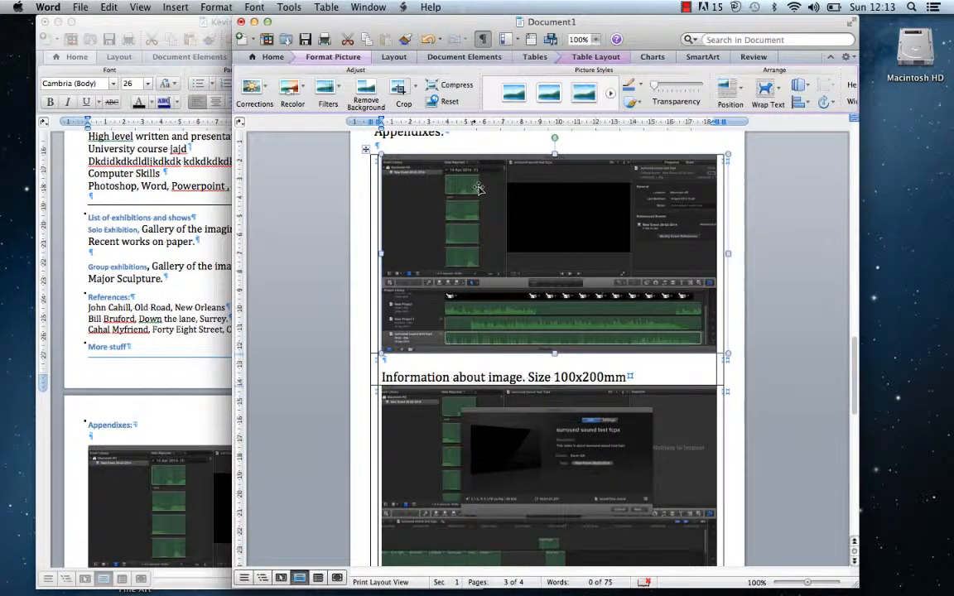
# Compress all pictures to 'Best for sending in e-mail (96 ppi)' quality
pyautogui.click(455, 88)
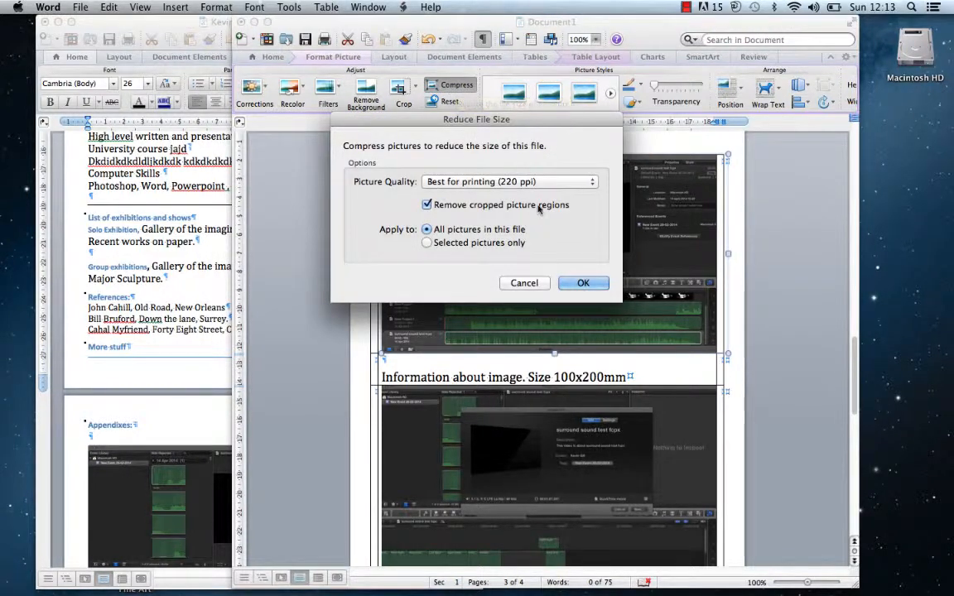
pyautogui.click(581, 181)
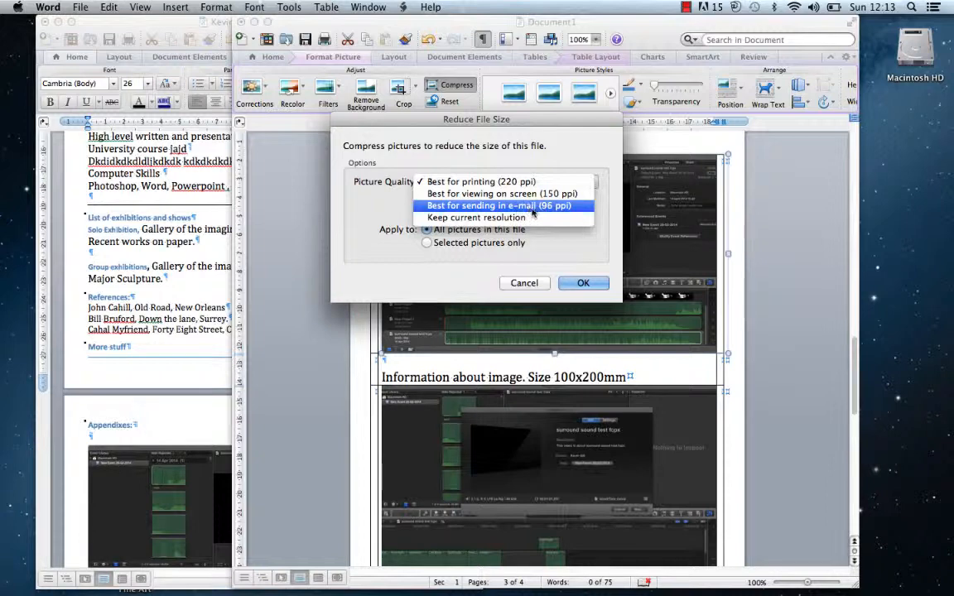
pyautogui.click(551, 205)
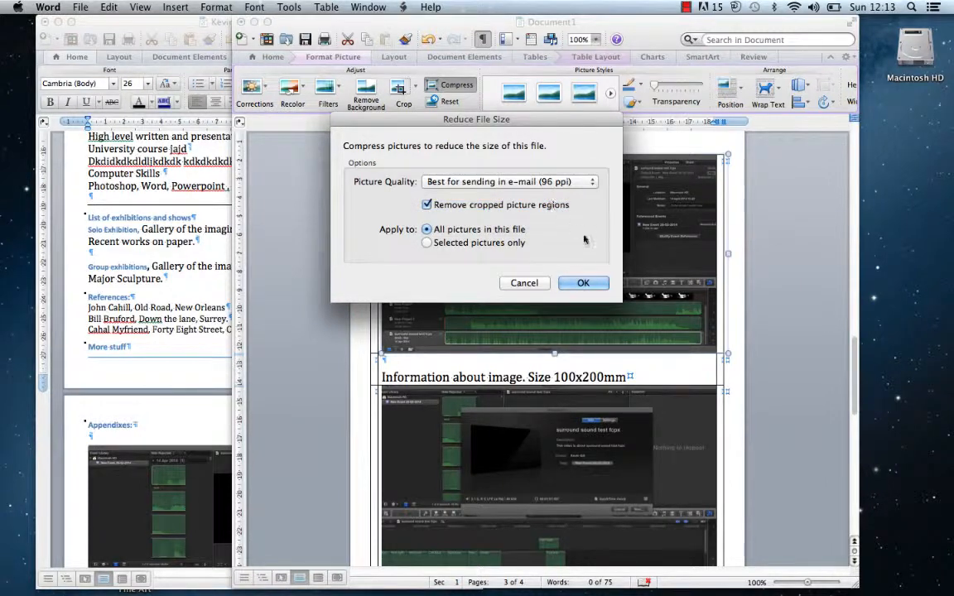
pyautogui.click(583, 283)
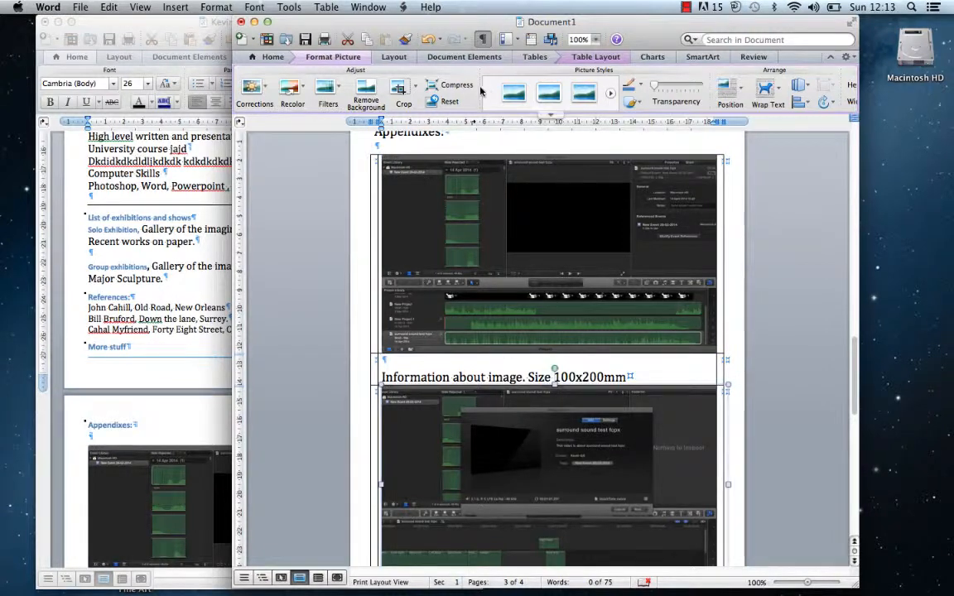
pyautogui.click(448, 85)
pyautogui.click(517, 180)
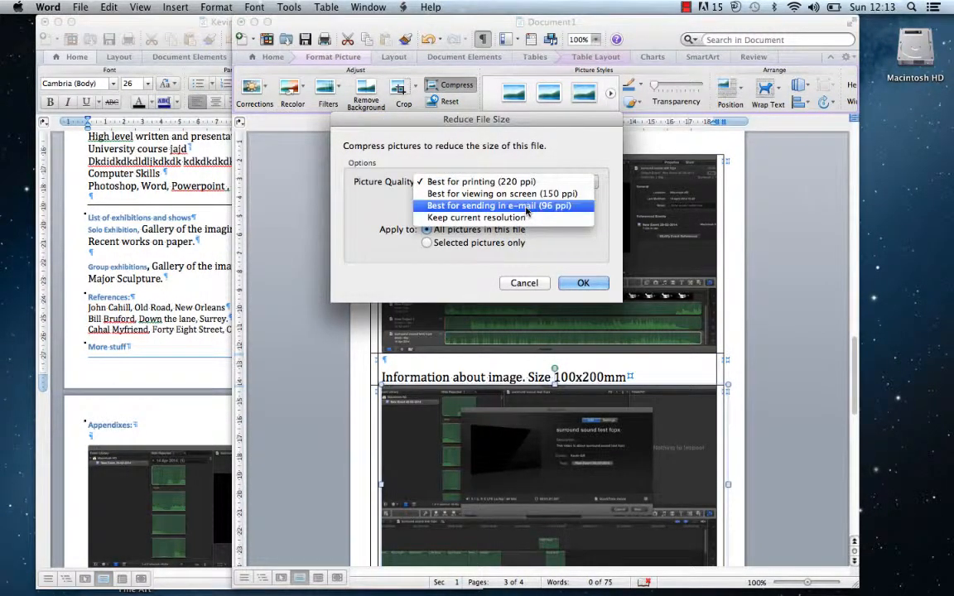
pyautogui.click(527, 207)
pyautogui.click(592, 282)
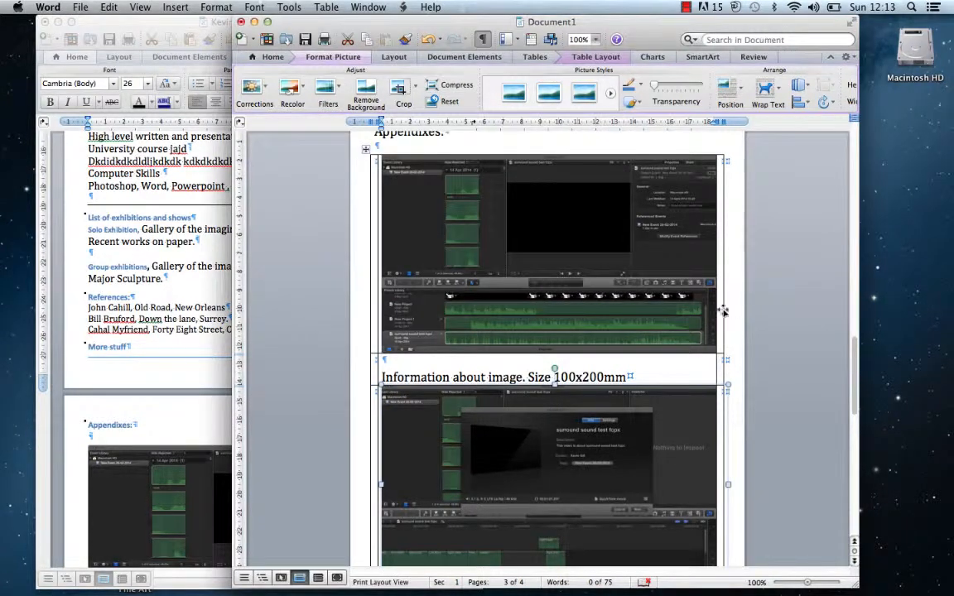
pyautogui.click(366, 150)
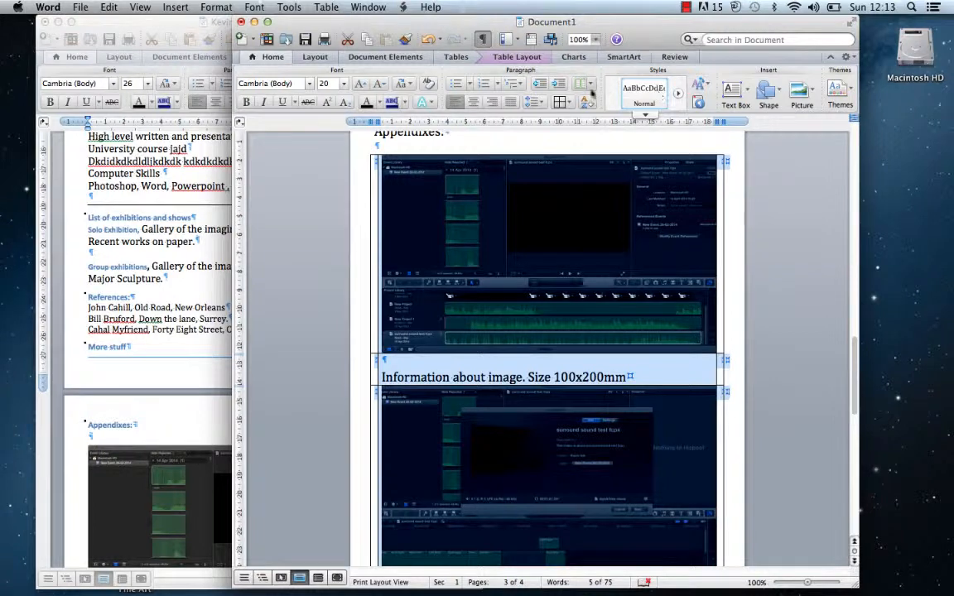
# Set the image table's borders to None so the screenshots show no gridlines
pyautogui.click(560, 101)
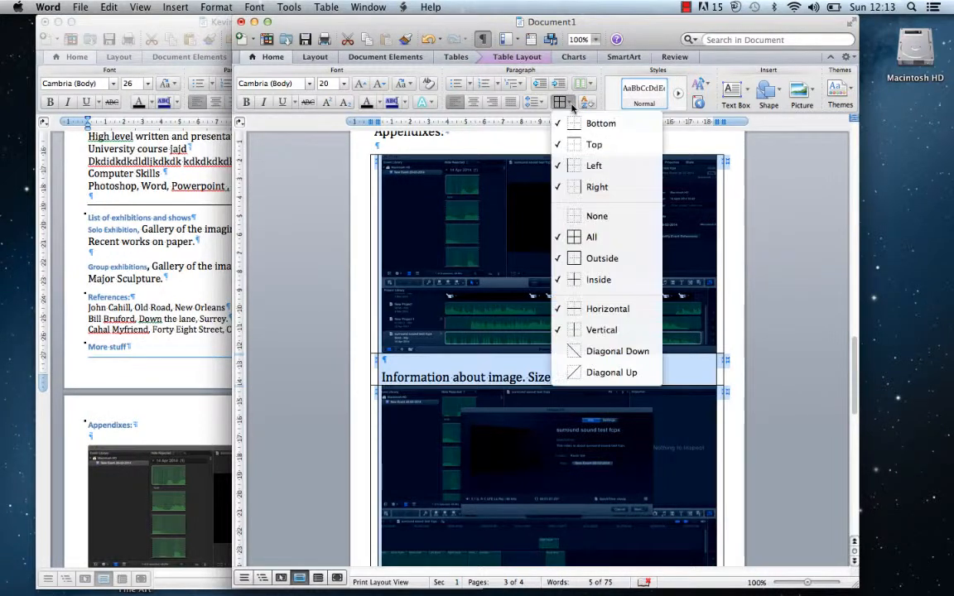
pyautogui.click(580, 216)
pyautogui.click(627, 376)
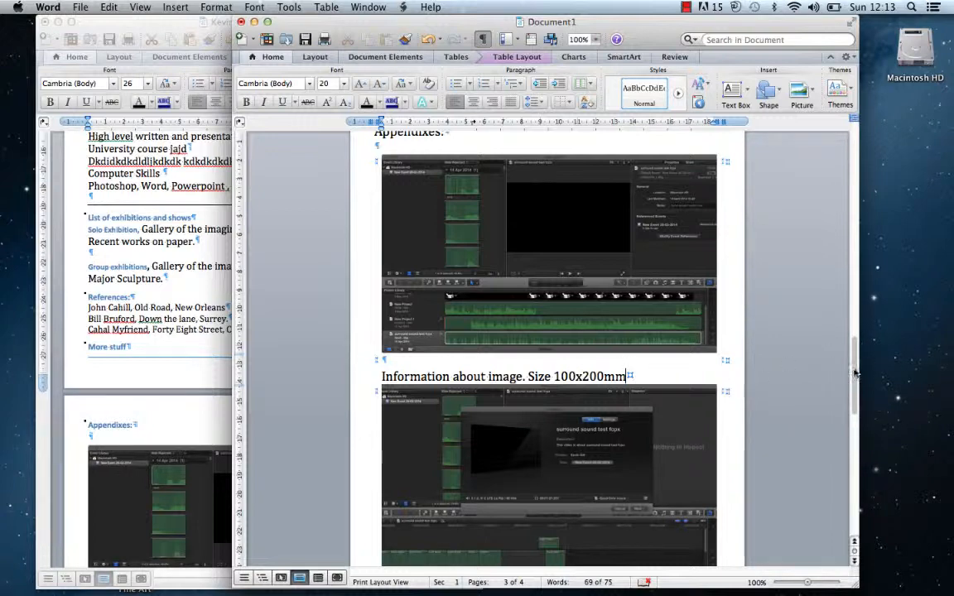
pyautogui.moveTo(856, 373); pyautogui.dragTo(826, 168)
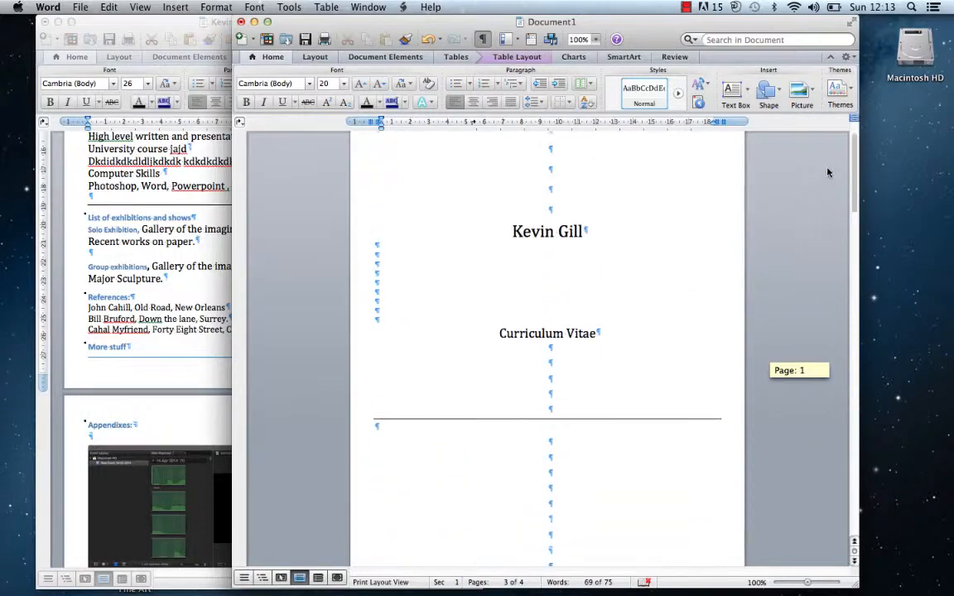
# Switch to the CV document and scroll up to its Table of Contents page
pyautogui.click(147, 21)
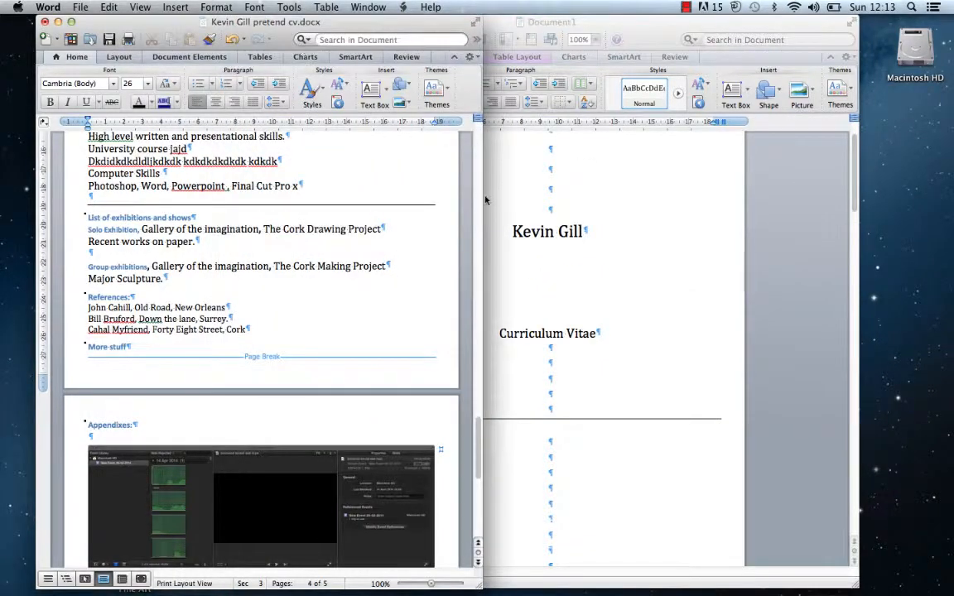
pyautogui.moveTo(477, 422); pyautogui.dragTo(468, 210)
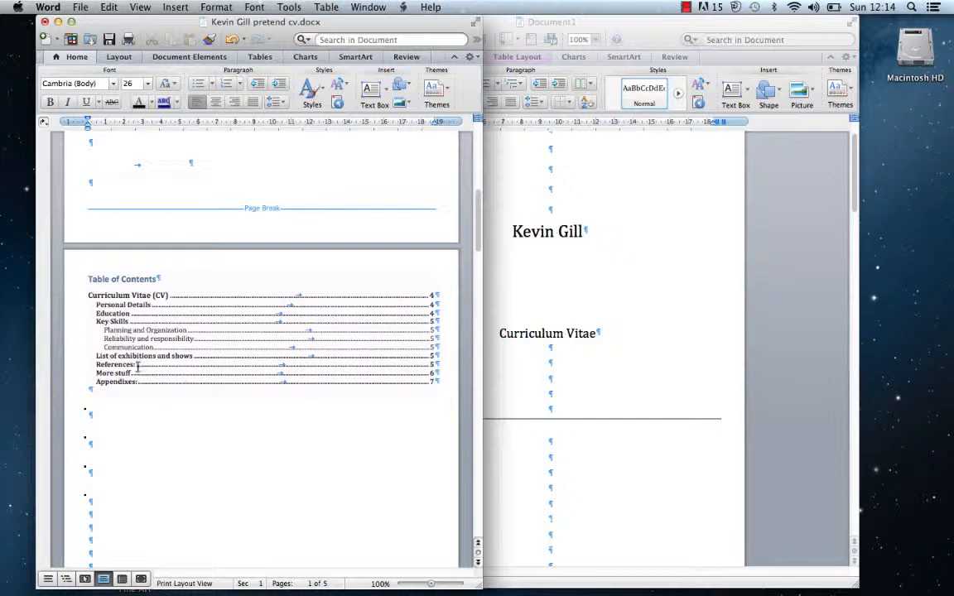
pyautogui.moveTo(478, 213); pyautogui.dragTo(426, 228)
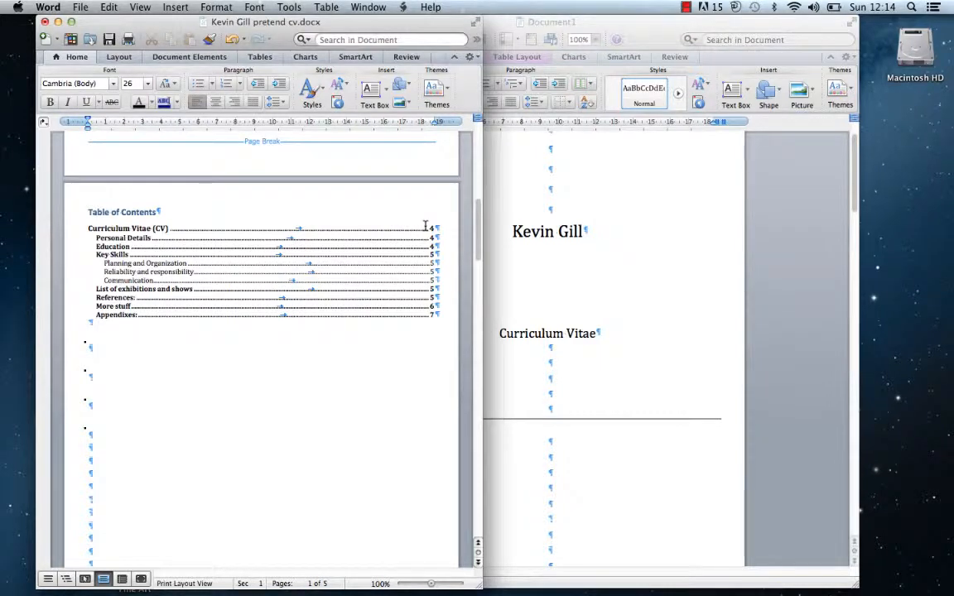
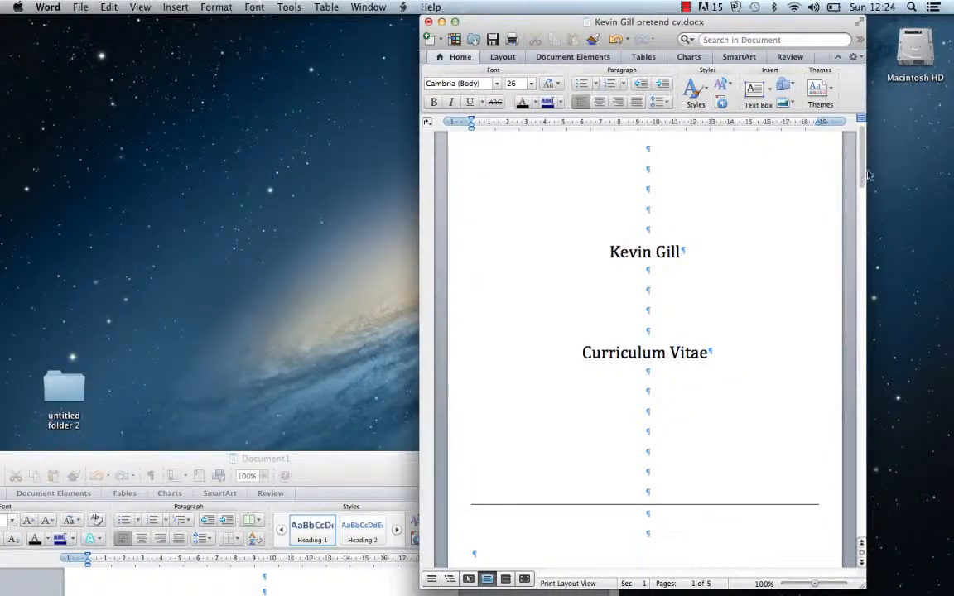
# Move the older CV window to the left and bring Document1 forward, zoomed to fill the screen
pyautogui.moveTo(862, 176); pyautogui.dragTo(819, 131)
pyautogui.moveTo(770, 29); pyautogui.dragTo(245, 46)
pyautogui.click(434, 460)
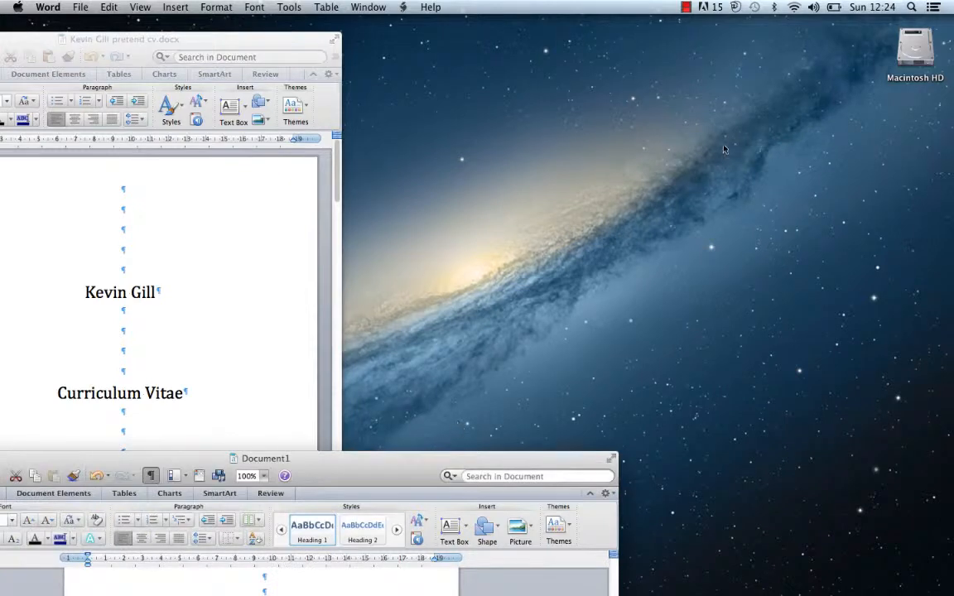
pyautogui.doubleClick(397, 473)
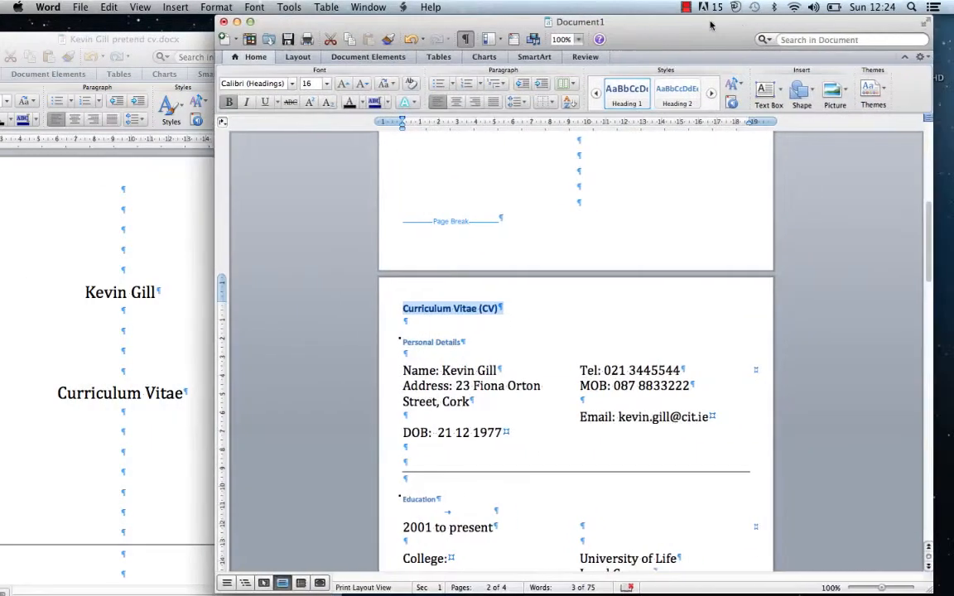
# Apply the Heading 2 style to the Personal Details and Education headings
pyautogui.click(496, 307)
pyautogui.moveTo(496, 307); pyautogui.dragTo(410, 311)
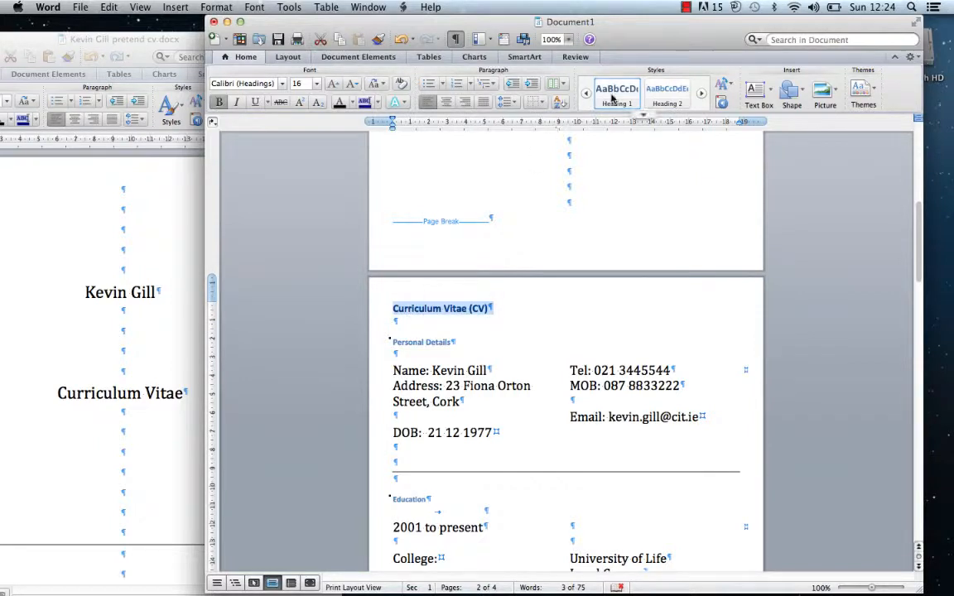
pyautogui.click(453, 342)
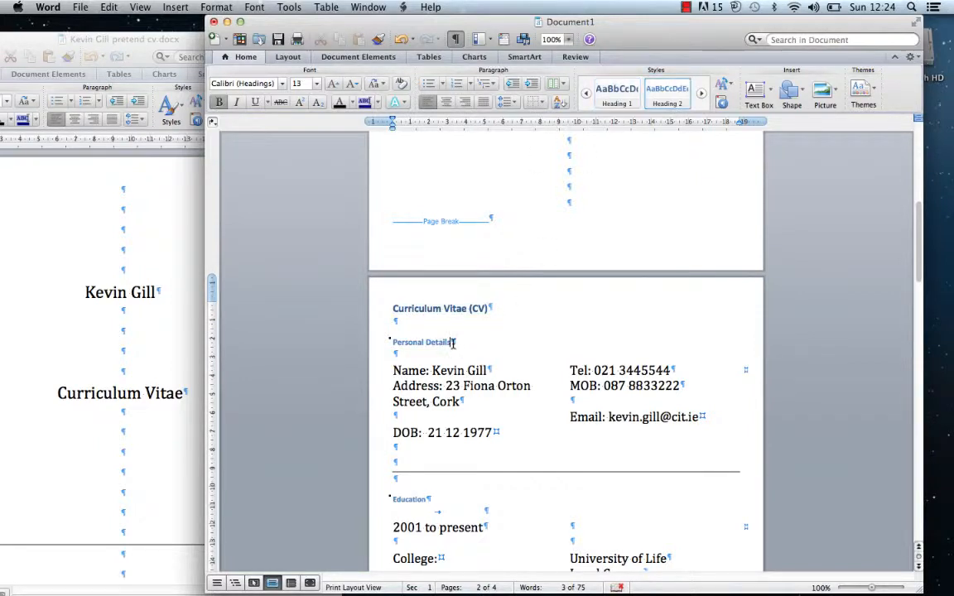
pyautogui.click(387, 341)
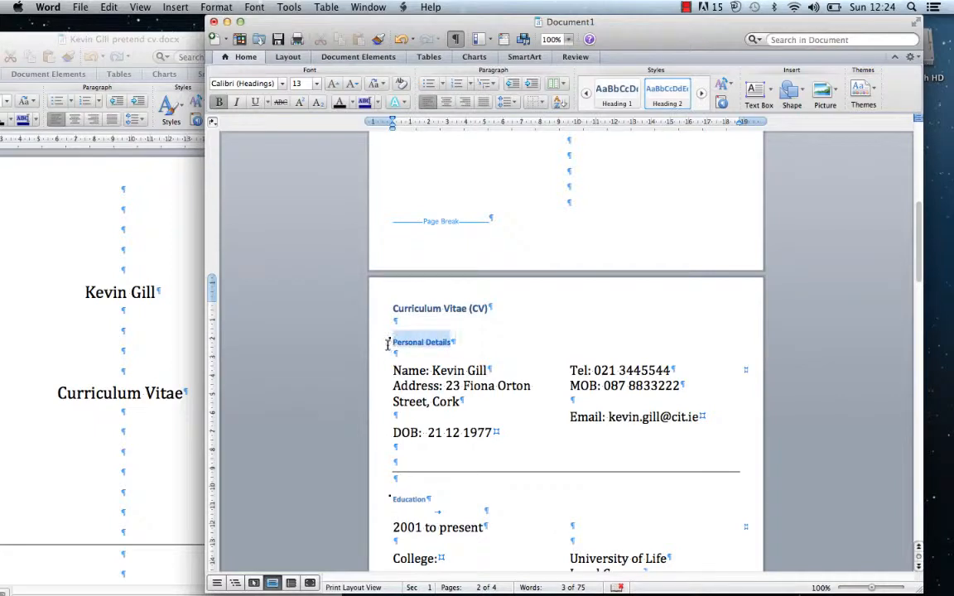
pyautogui.click(671, 93)
pyautogui.click(387, 502)
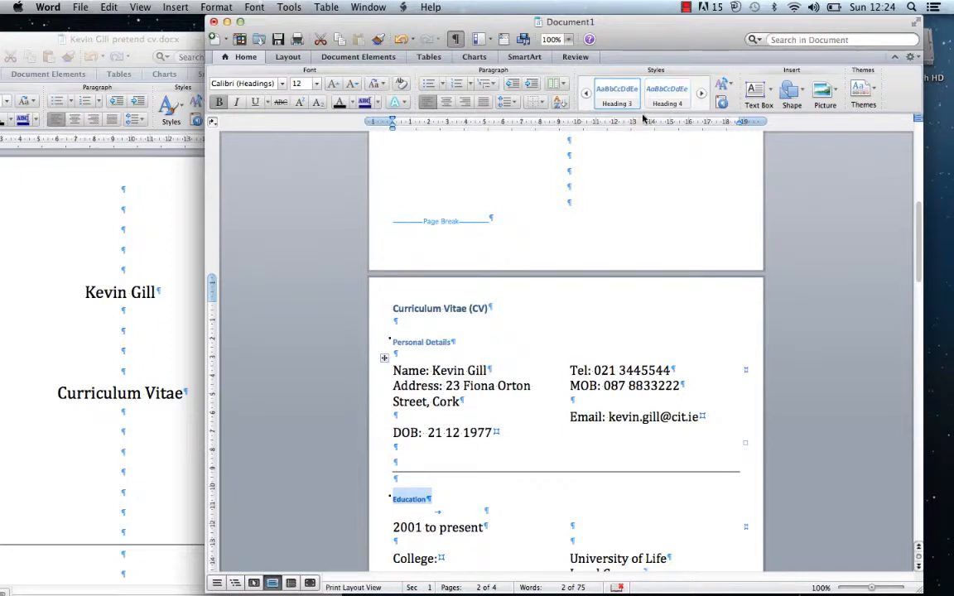
pyautogui.scroll(2, 617, 91)
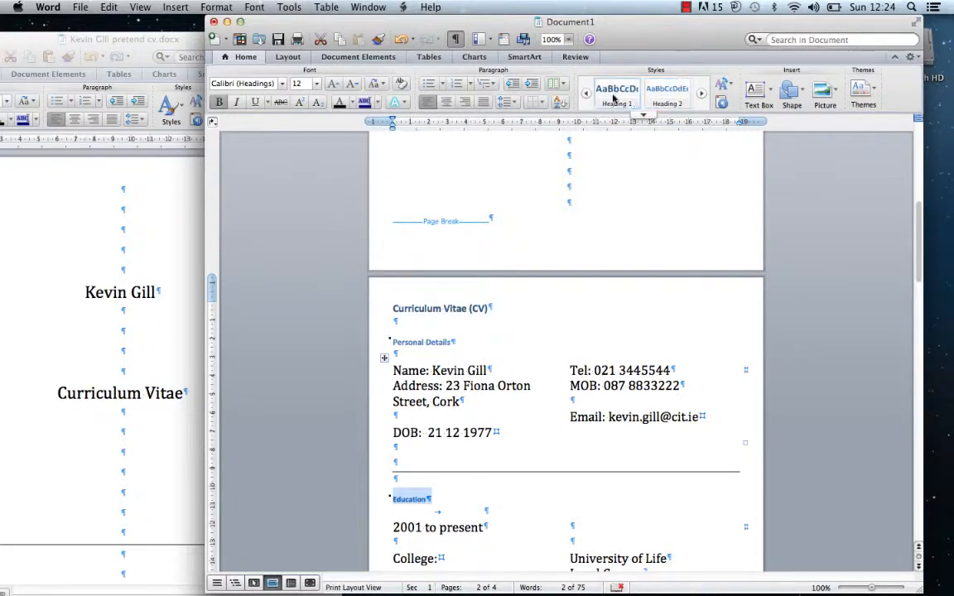
pyautogui.click(667, 93)
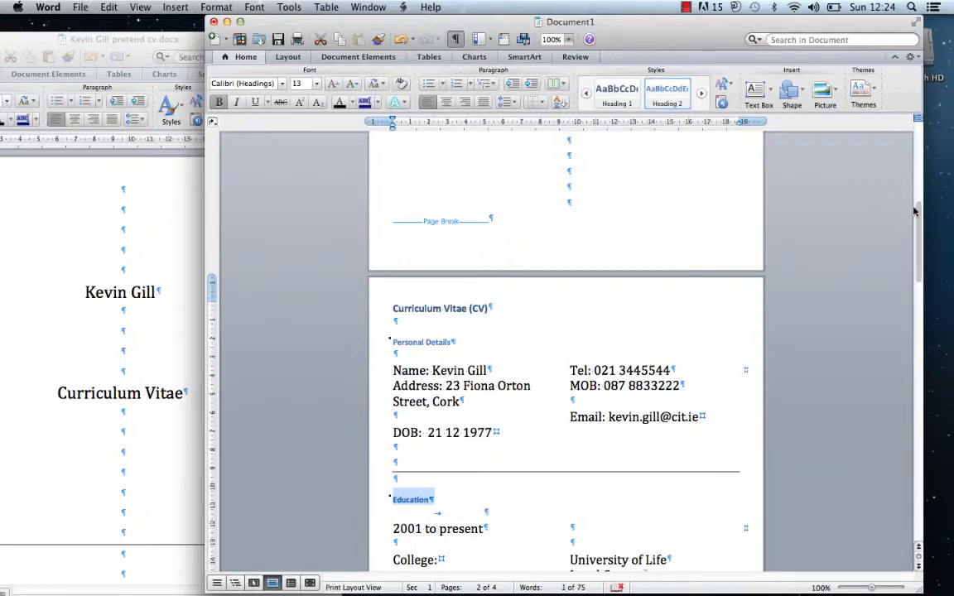
# Apply Heading 1 to the Appendixes: paragraph from the expanded Styles gallery
pyautogui.moveTo(917, 211); pyautogui.dragTo(893, 283)
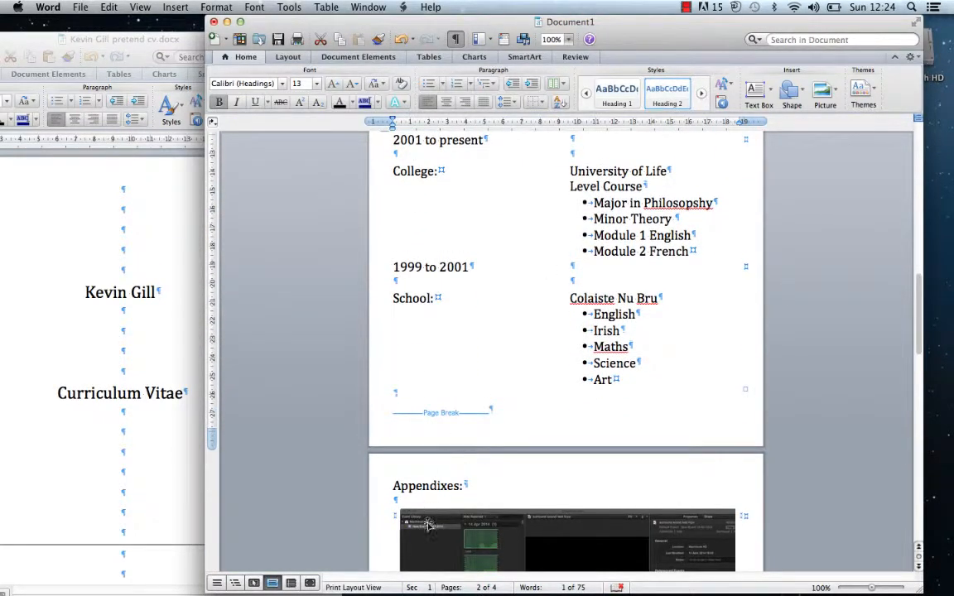
pyautogui.tripleClick(425, 486)
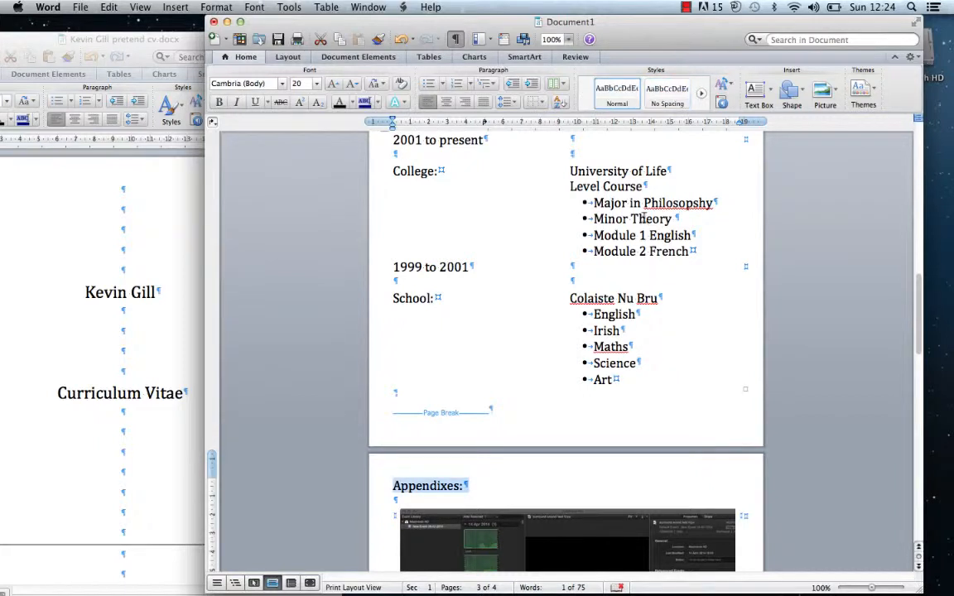
pyautogui.click(643, 116)
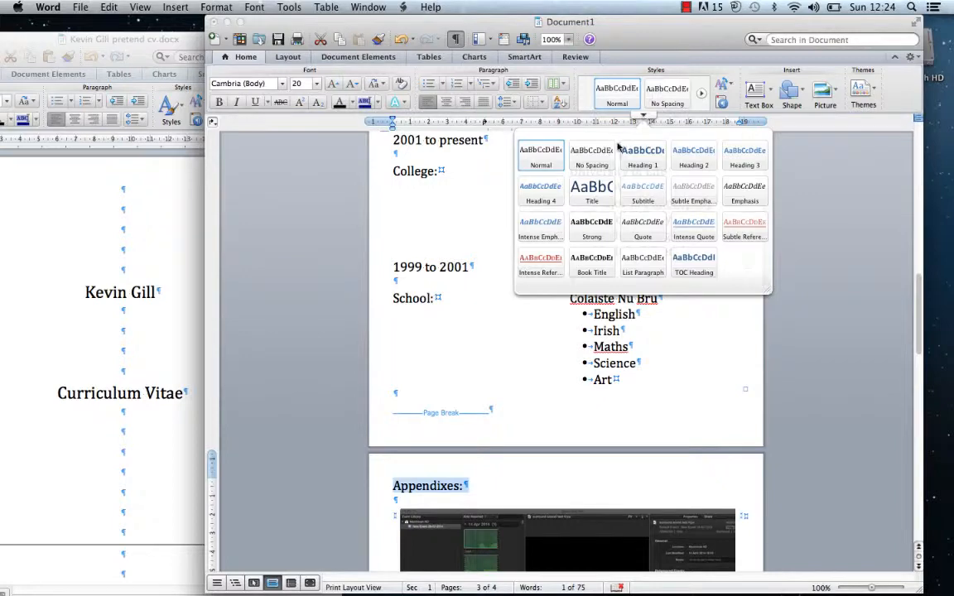
pyautogui.click(642, 156)
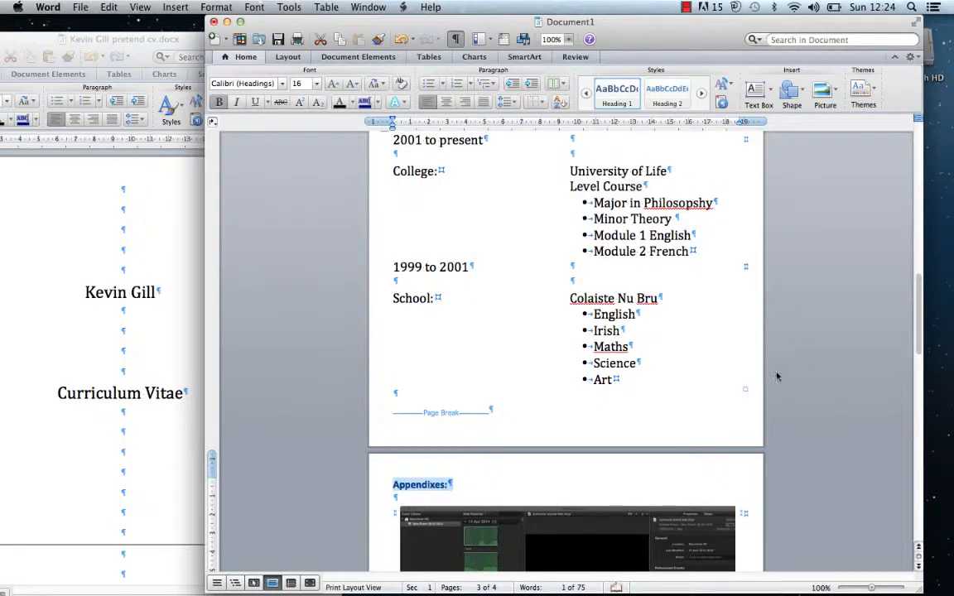
pyautogui.moveTo(921, 332); pyautogui.dragTo(871, 269)
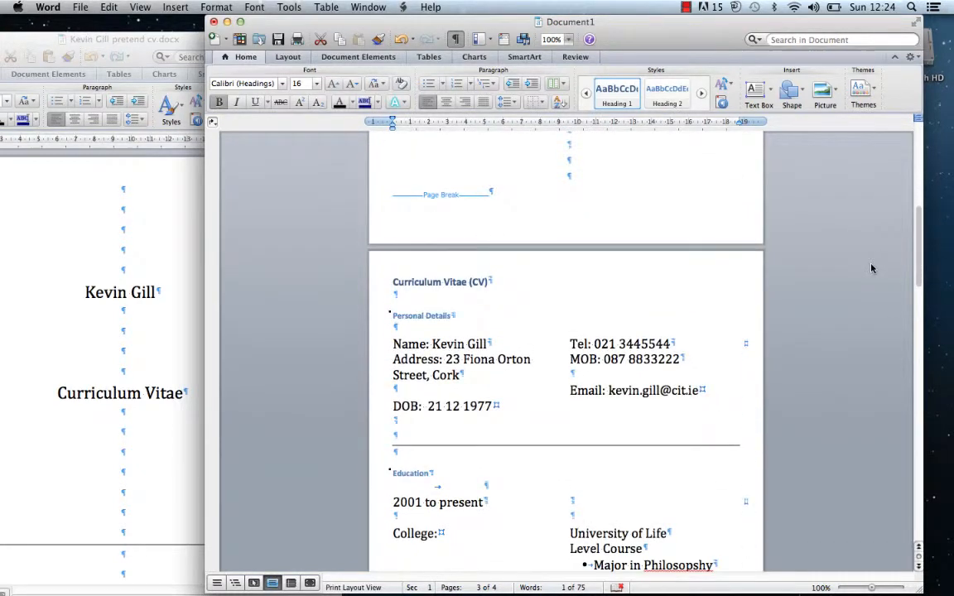
# Insert a Classic table of contents above the Curriculum Vitae (CV) heading
pyautogui.click(393, 283)
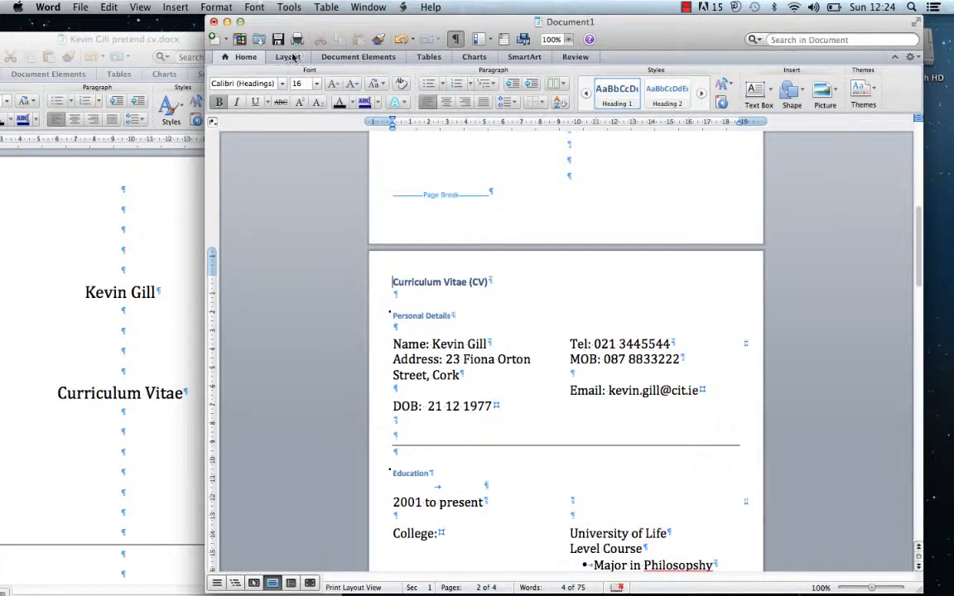
pyautogui.click(331, 59)
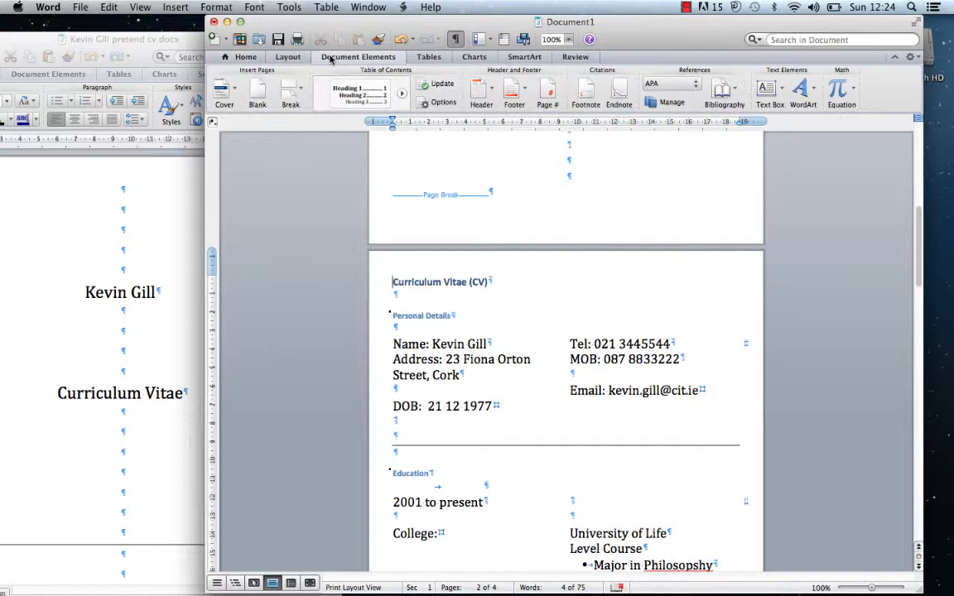
pyautogui.click(360, 100)
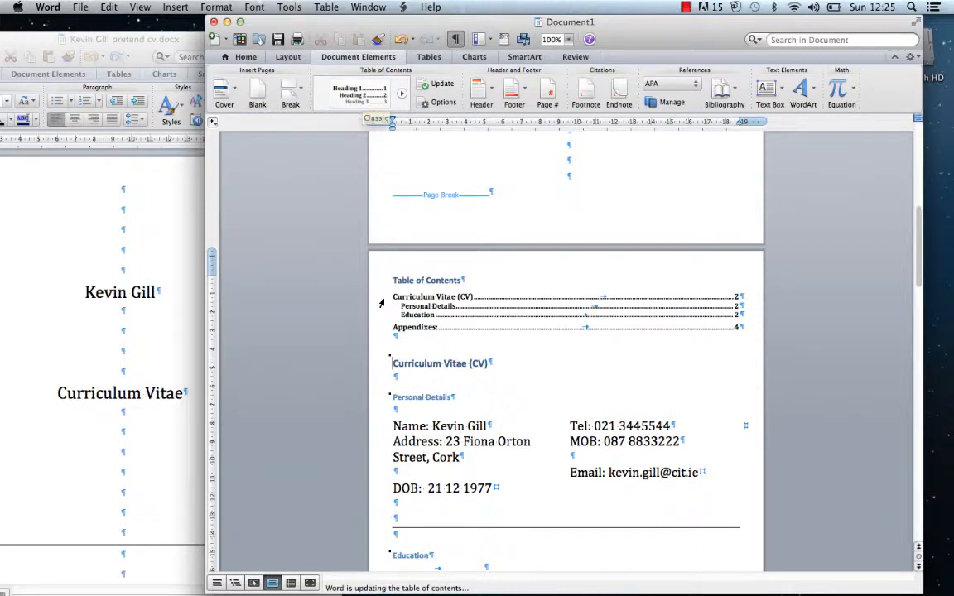
pyautogui.click(404, 339)
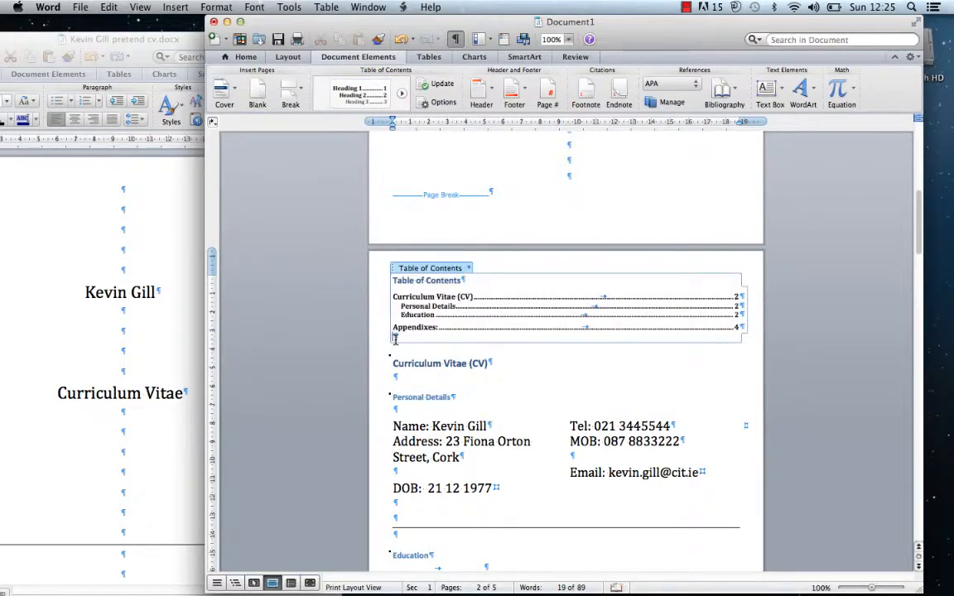
pyautogui.click(394, 363)
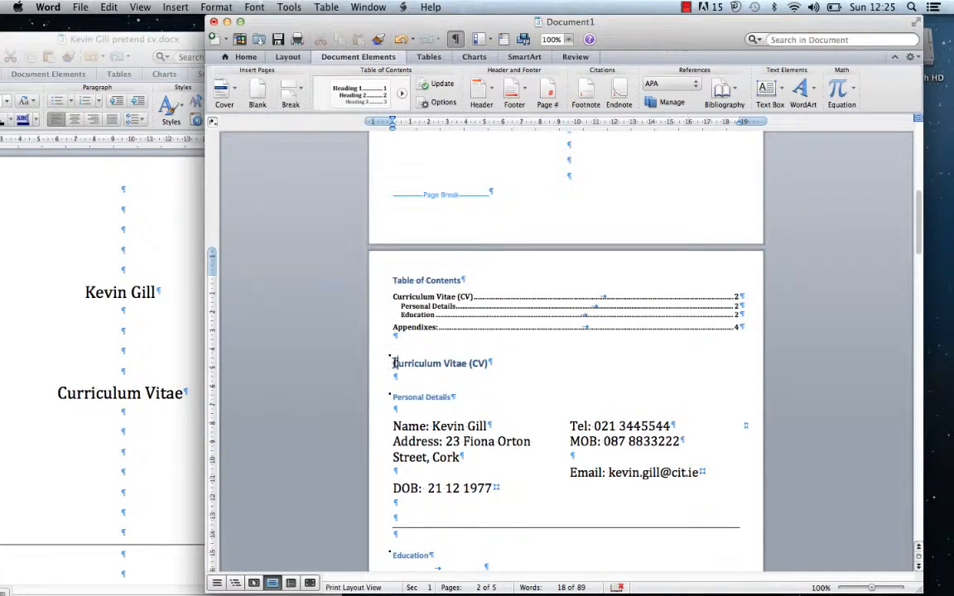
# Add blank lines and a page break so the CV heading starts a new page after the contents
pyautogui.press('Return')
pyautogui.press('Return')
pyautogui.press('Return')
pyautogui.press('Return')
pyautogui.press('Return')
pyautogui.press('Return')
pyautogui.press('Return')
pyautogui.press('Return')
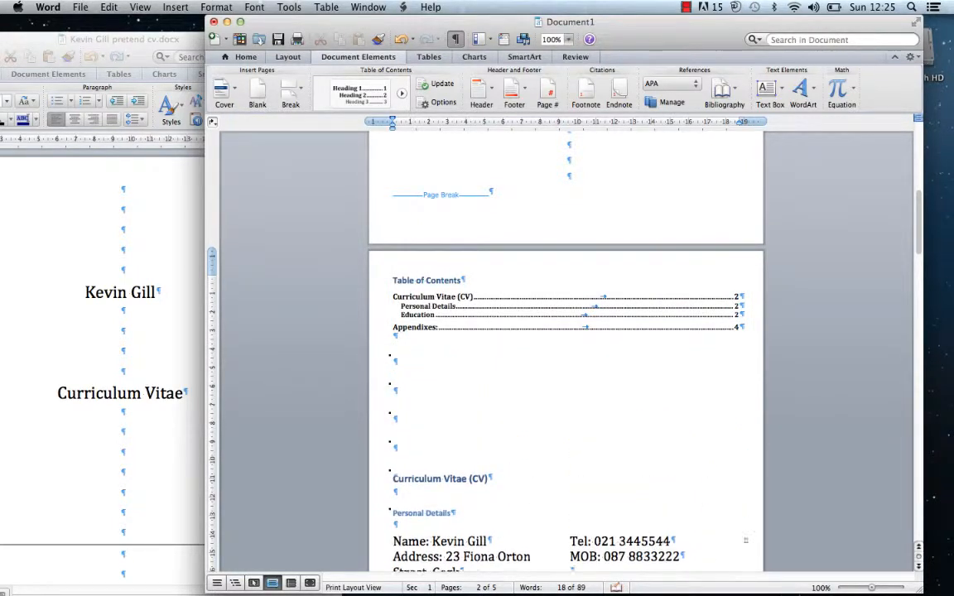
pyautogui.press('Return')
pyautogui.press('Return')
pyautogui.press('Return')
pyautogui.press('Return')
pyautogui.press('Return')
pyautogui.press('Return')
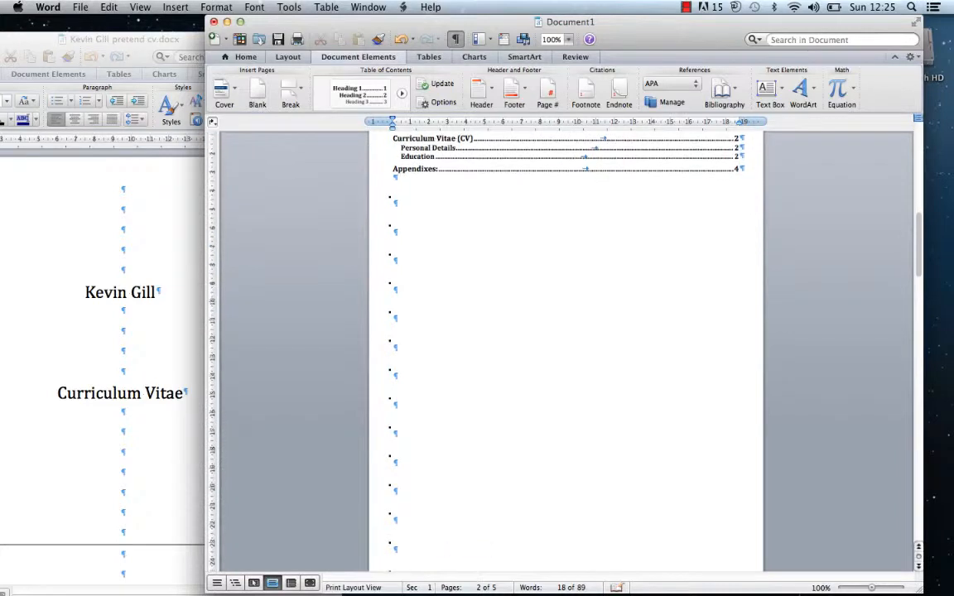
pyautogui.press('Return')
pyautogui.press('Return')
pyautogui.press('Return')
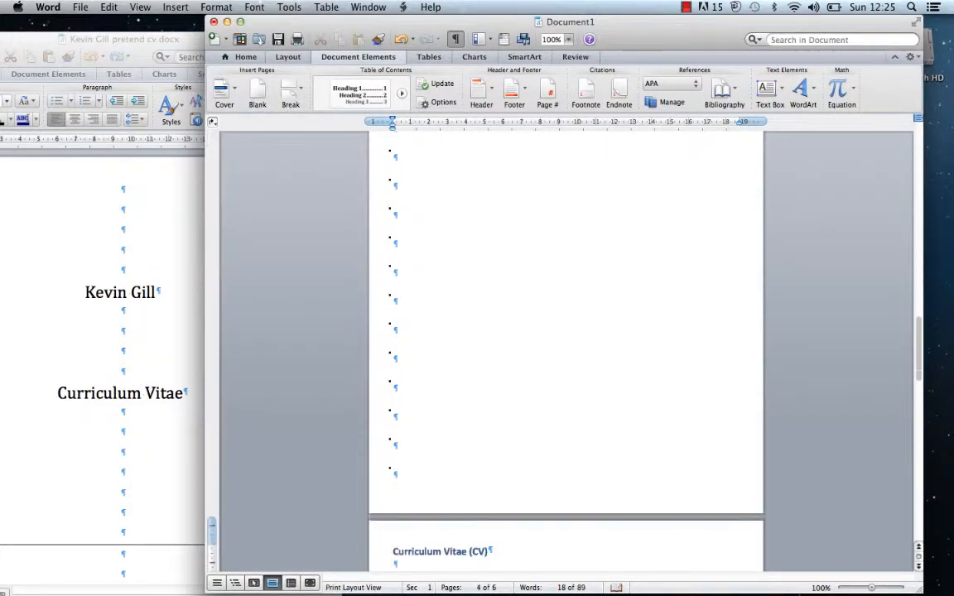
pyautogui.press('BackSpace')
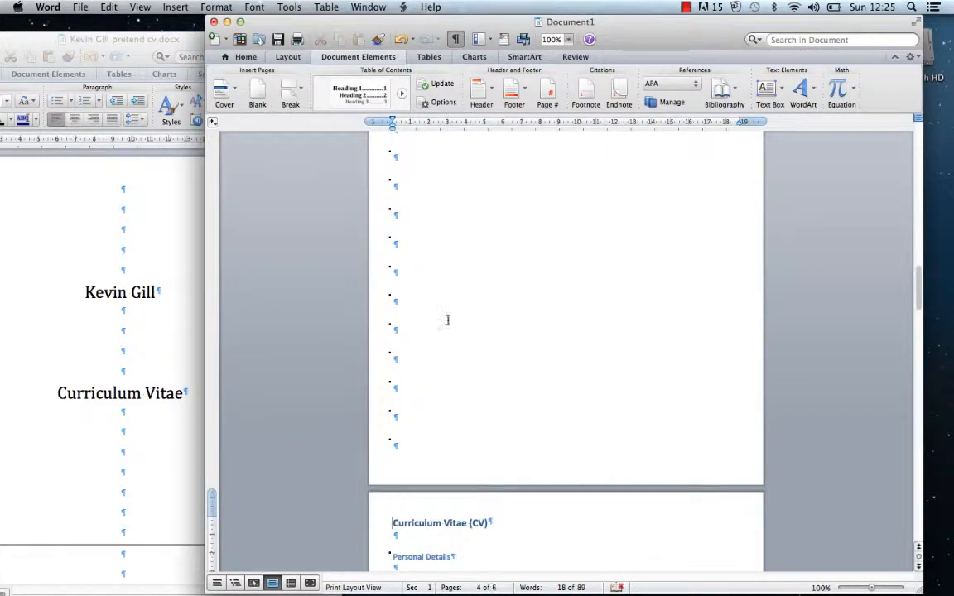
pyautogui.click(400, 427)
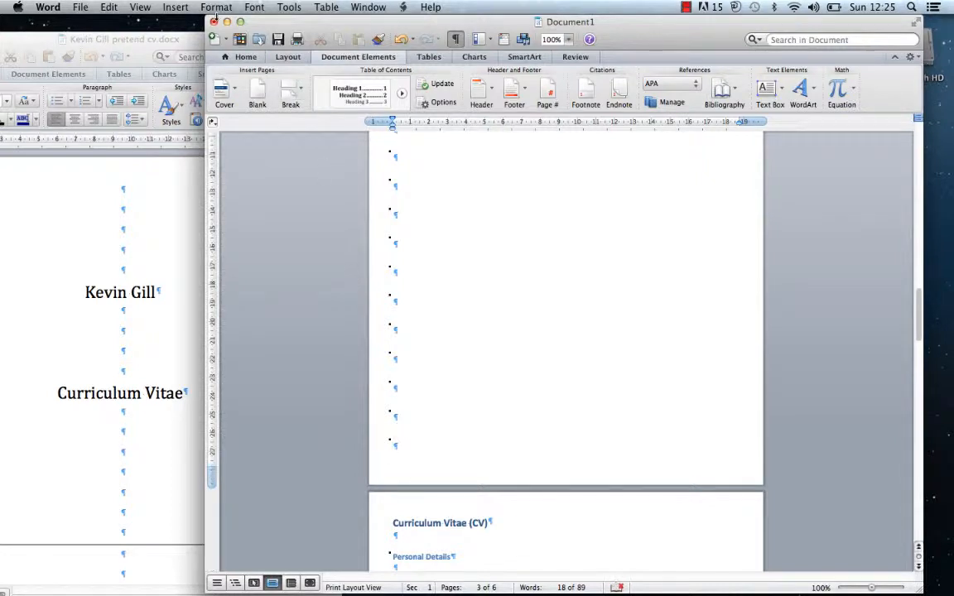
pyautogui.click(170, 7)
pyautogui.moveTo(182, 23)
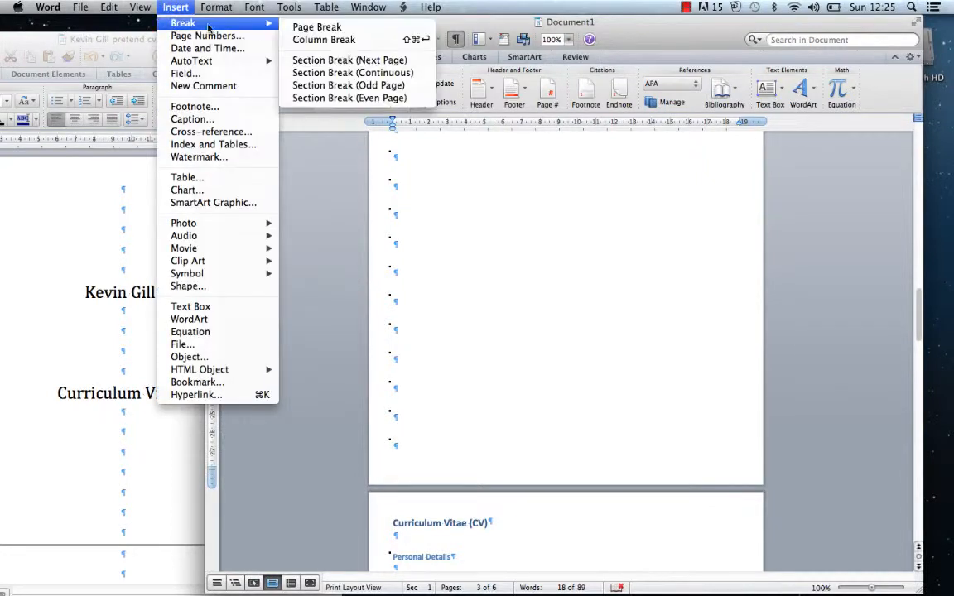
pyautogui.click(298, 31)
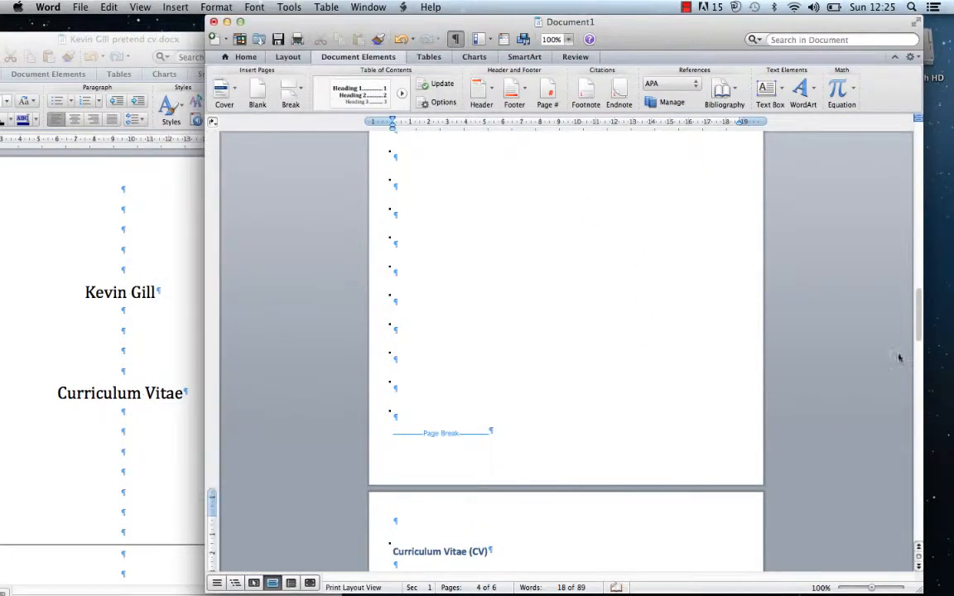
pyautogui.moveTo(920, 329); pyautogui.dragTo(891, 206)
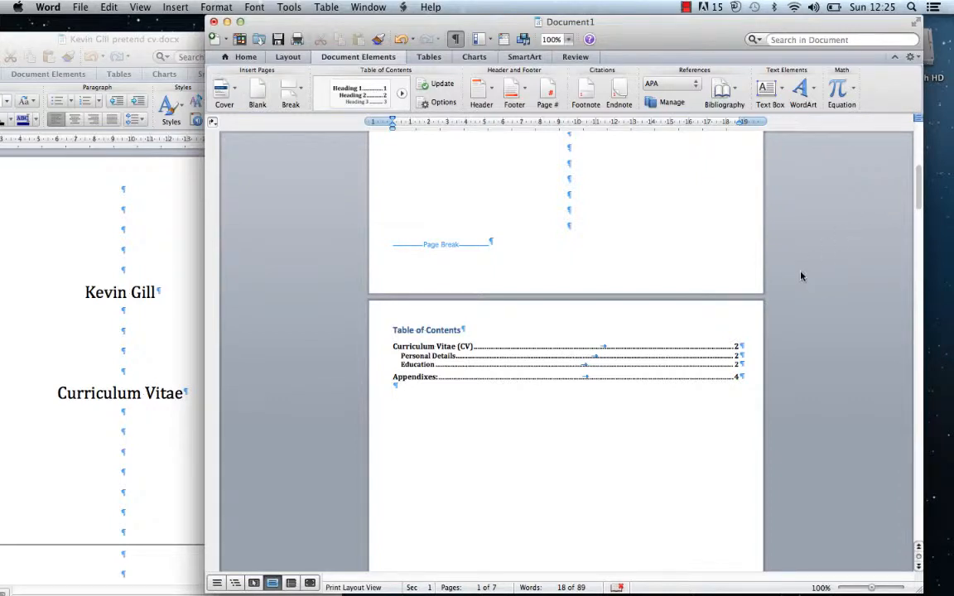
# Regenerate the Classic table of contents so CV sections show page 4 and Appendixes: page 6
pyautogui.scroll(-2, 834, 264)
pyautogui.scroll(-1, 835, 207)
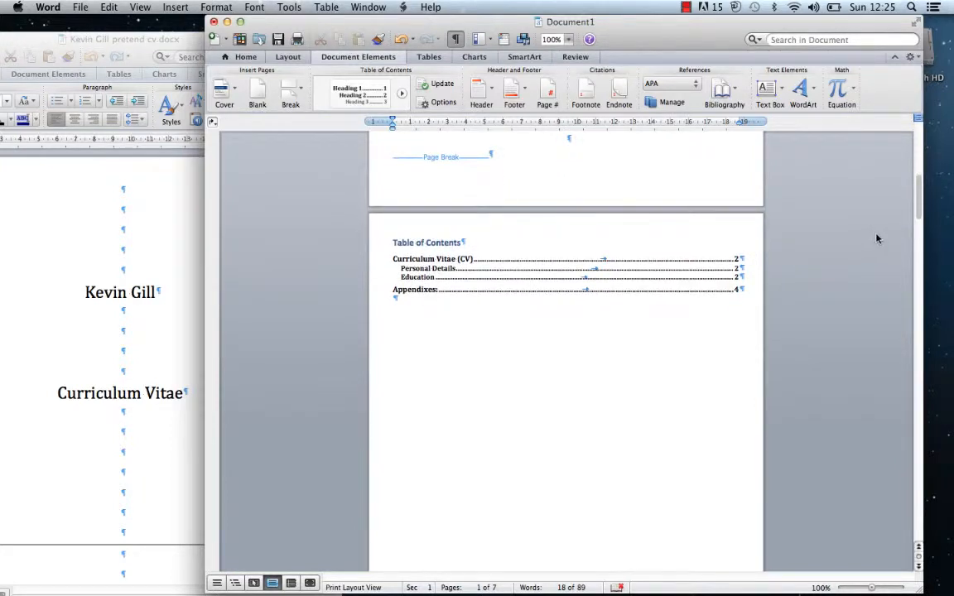
pyautogui.moveTo(918, 208); pyautogui.dragTo(766, 436)
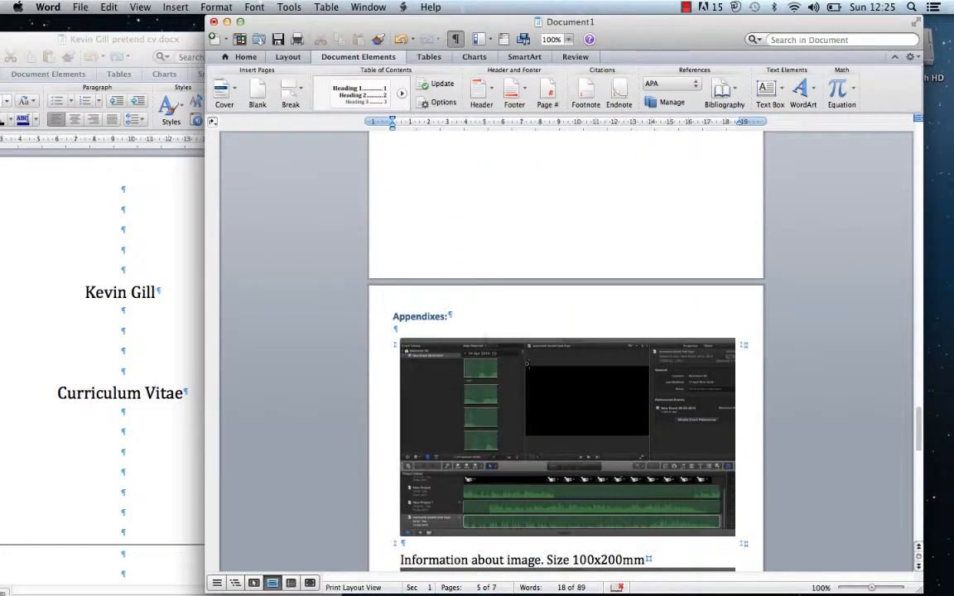
pyautogui.click(455, 319)
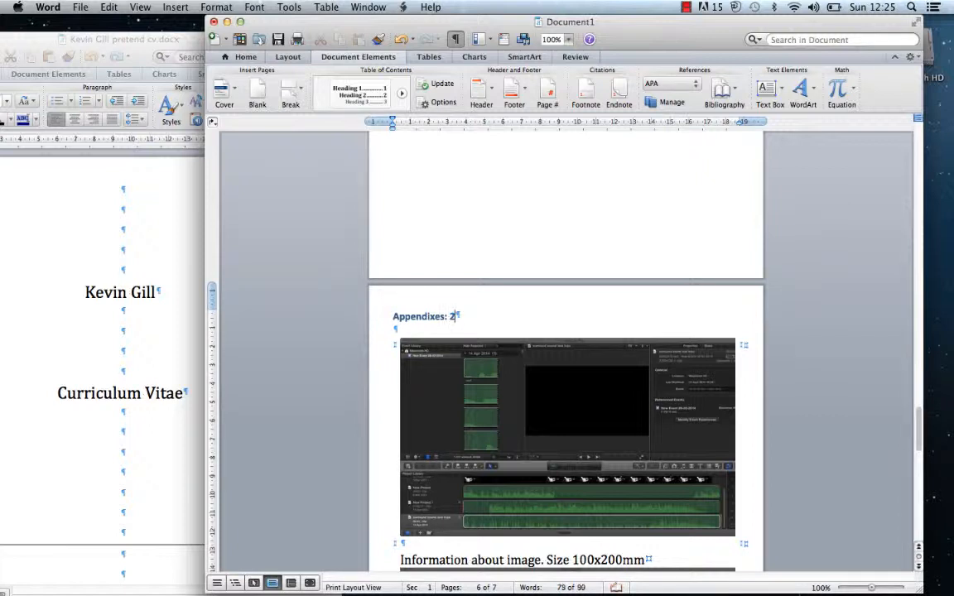
pyautogui.click(362, 98)
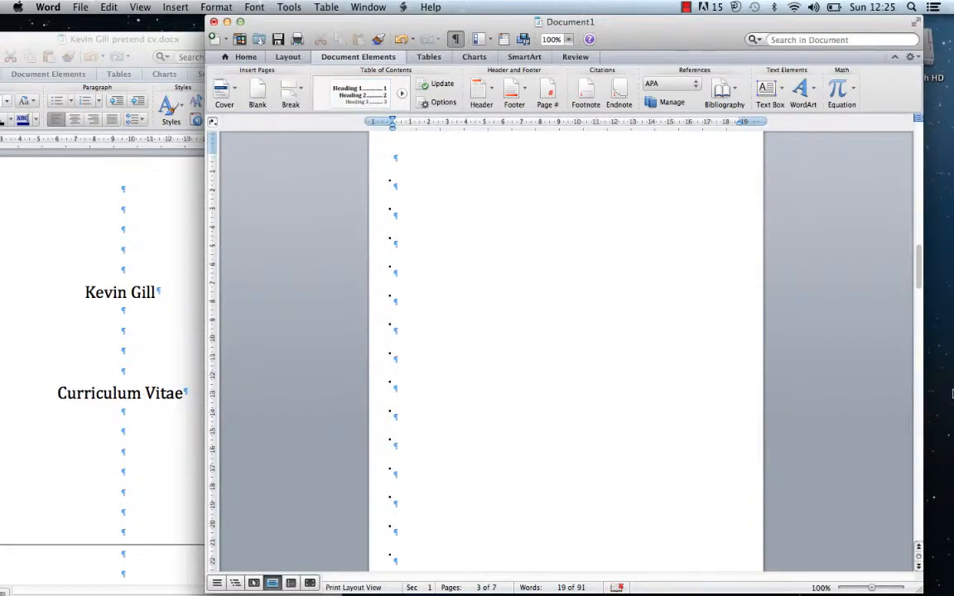
pyautogui.hotkey('ctrl', 'Up')
pyautogui.click(703, 358)
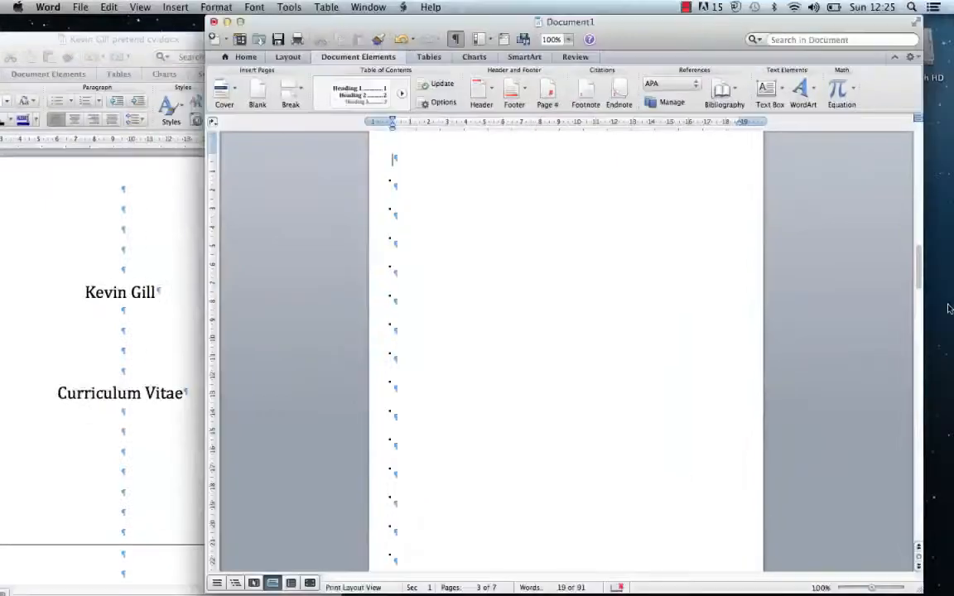
pyautogui.moveTo(919, 284); pyautogui.dragTo(871, 264)
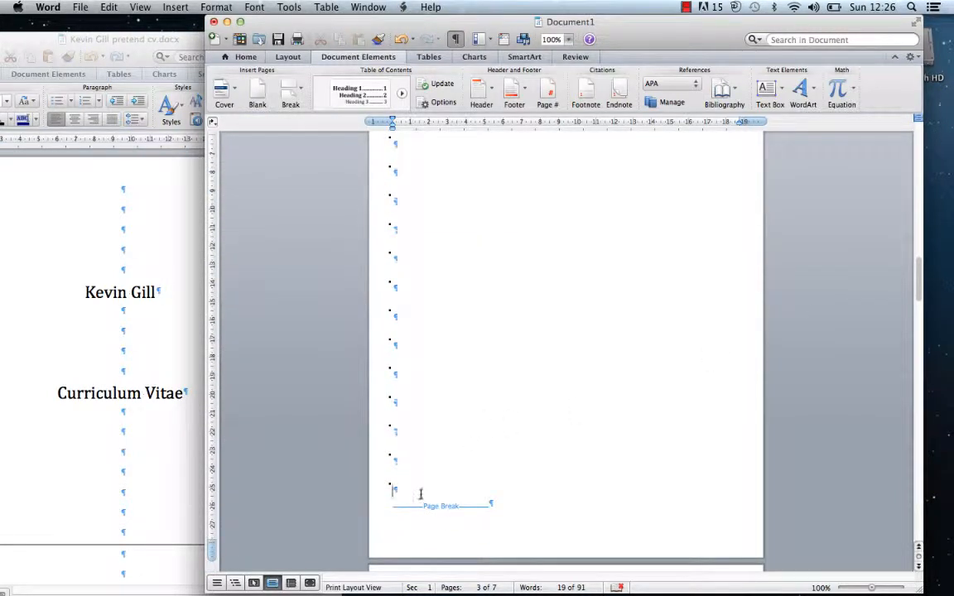
# Delete four blank lines above the page break and add four blank lines below the table of contents
pyautogui.press('BackSpace')
pyautogui.press('BackSpace')
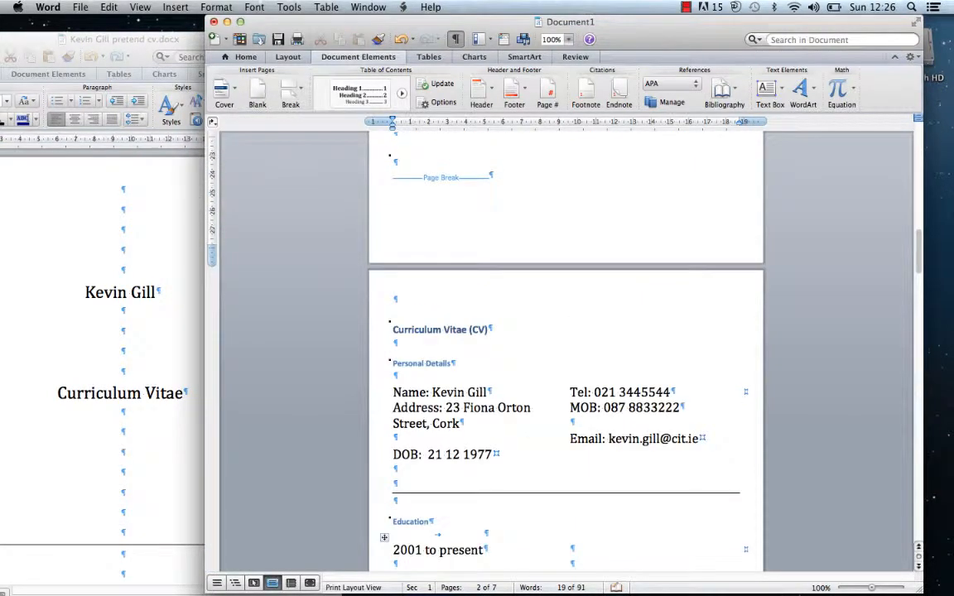
pyautogui.press('BackSpace')
pyautogui.press('BackSpace')
pyautogui.press('BackSpace')
pyautogui.press('BackSpace')
pyautogui.press('BackSpace')
pyautogui.press('BackSpace')
pyautogui.press('BackSpace')
pyautogui.press('BackSpace')
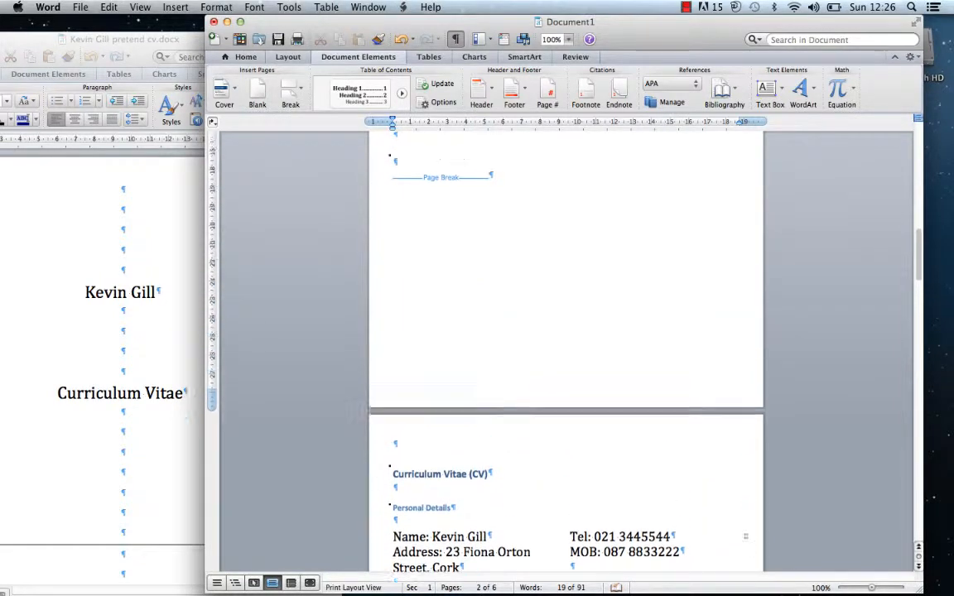
pyautogui.press('BackSpace')
pyautogui.press('BackSpace')
pyautogui.press('BackSpace')
pyautogui.press('BackSpace')
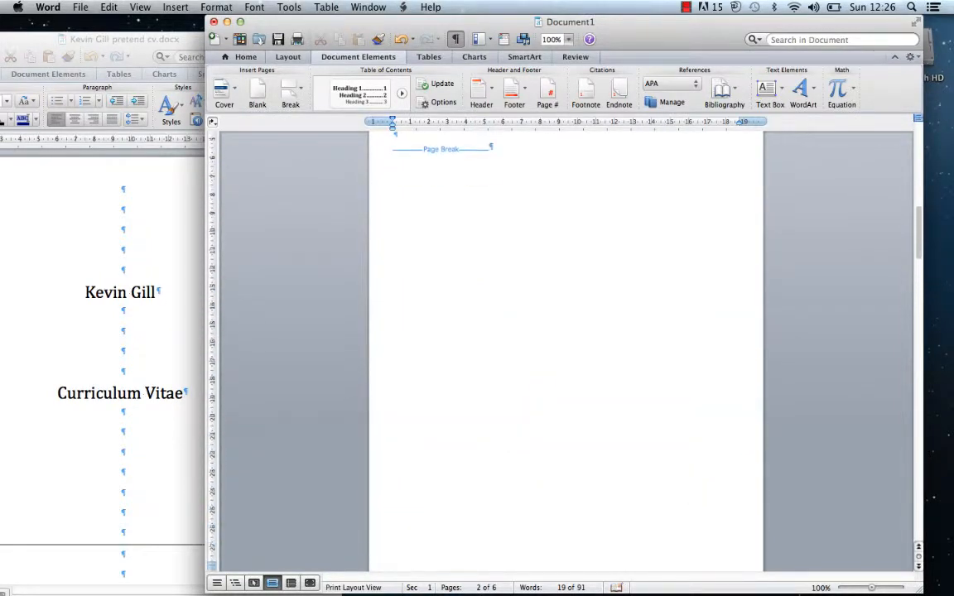
pyautogui.press('BackSpace')
pyautogui.press('BackSpace')
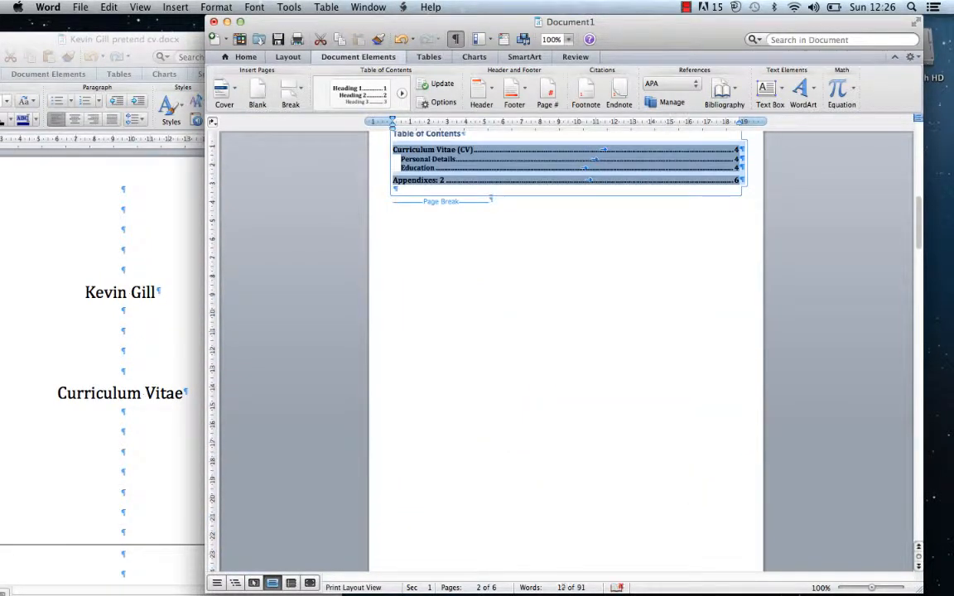
pyautogui.press('Return')
pyautogui.press('Return')
pyautogui.press('Return')
pyautogui.press('Return')
pyautogui.press('Return')
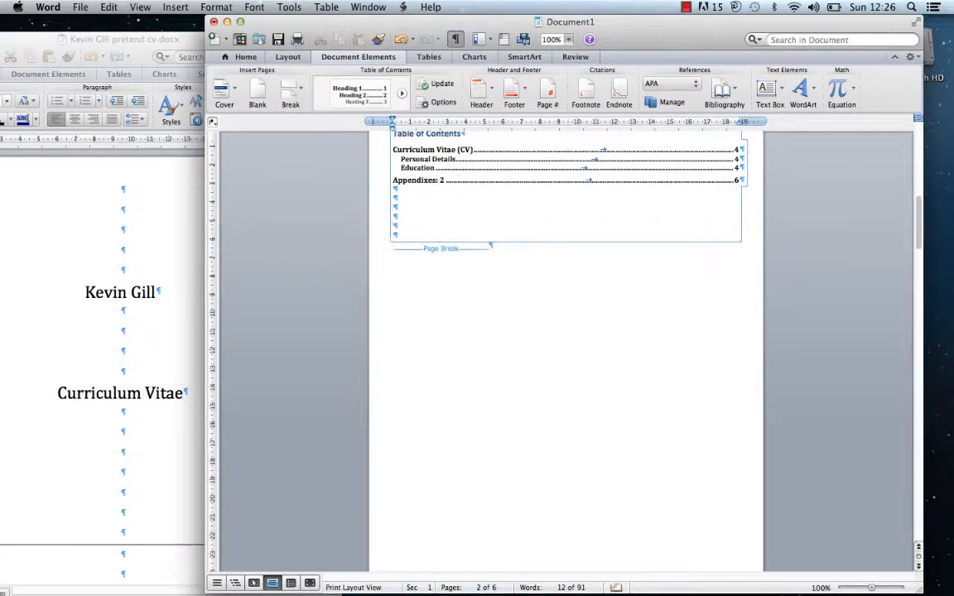
pyautogui.press('Return')
pyautogui.press('Return')
pyautogui.press('Return')
pyautogui.press('Return')
pyautogui.press('Return')
pyautogui.press('Return')
pyautogui.press('Return')
pyautogui.press('Return')
pyautogui.press('Return')
pyautogui.press('Return')
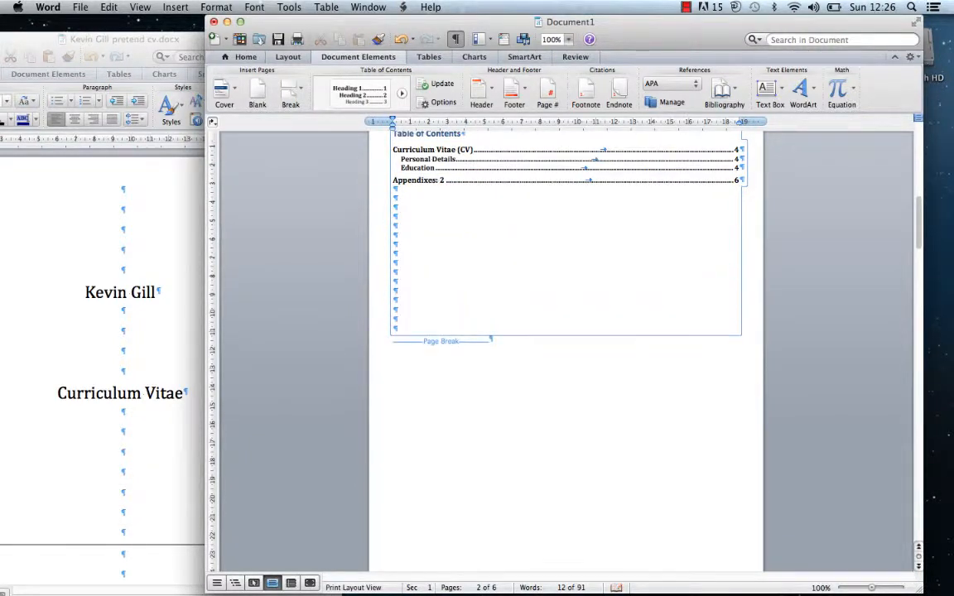
pyautogui.press('Return')
pyautogui.press('Return')
pyautogui.press('Return')
pyautogui.press('Return')
pyautogui.press('Return')
pyautogui.press('Return')
pyautogui.press('Return')
pyautogui.press('Return')
pyautogui.press('Return')
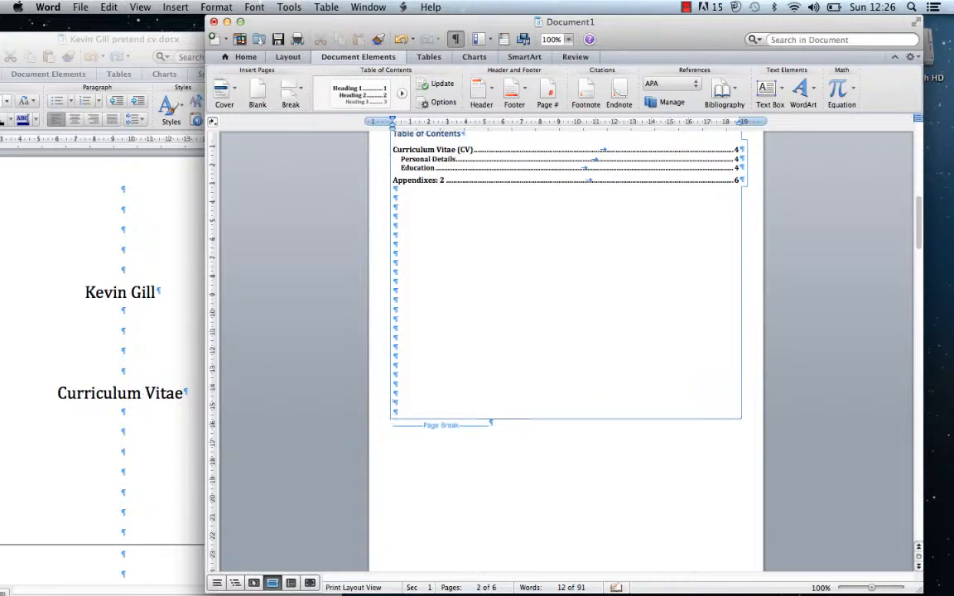
pyautogui.press('Return')
pyautogui.press('Return')
pyautogui.press('Return')
pyautogui.press('Return')
pyautogui.press('Return')
pyautogui.press('Return')
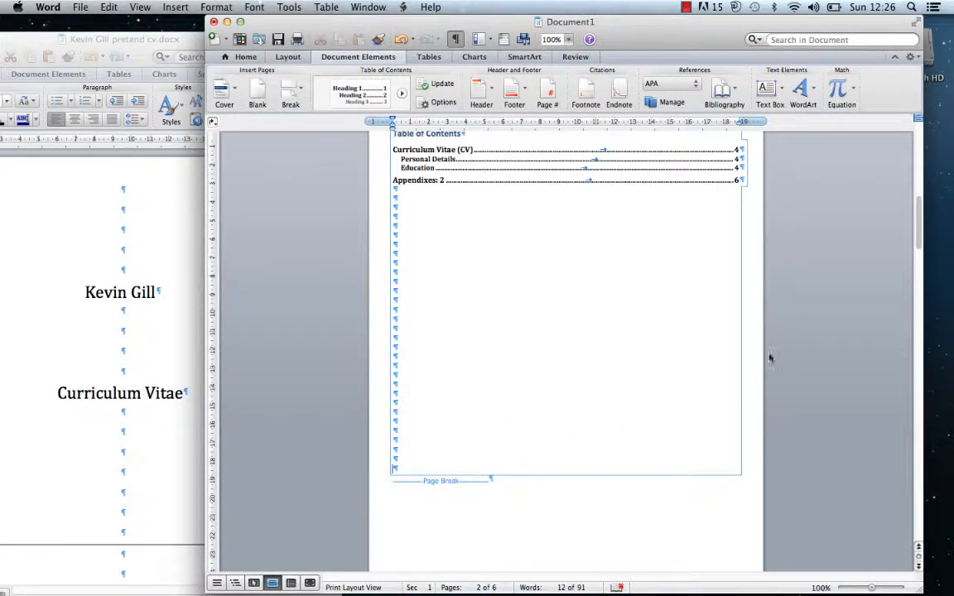
pyautogui.moveTo(917, 232); pyautogui.dragTo(846, 289)
# Delete the empty line above Curriculum Vitae (CV) and the trailing page break on the last page
pyautogui.click(424, 282)
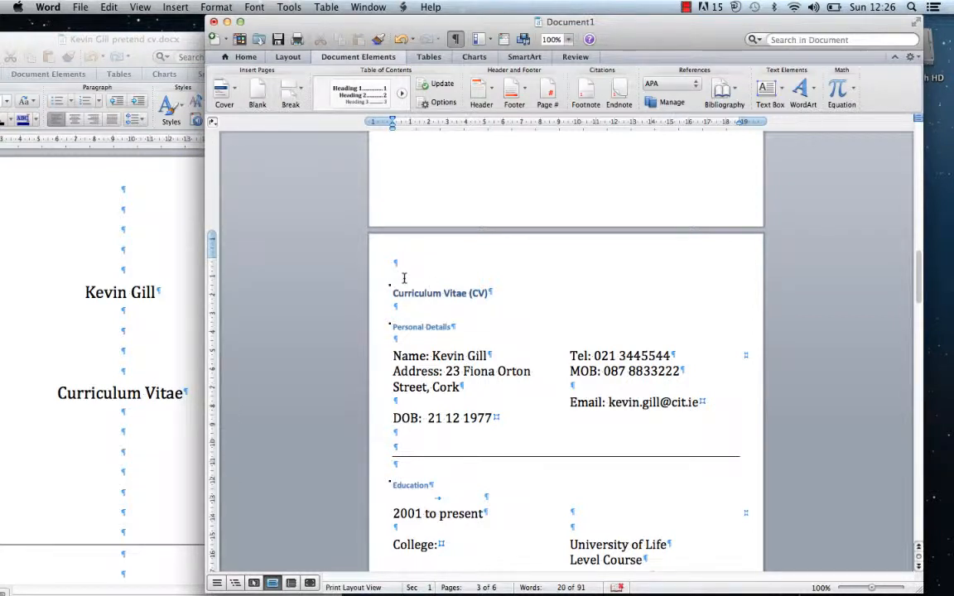
pyautogui.press('BackSpace')
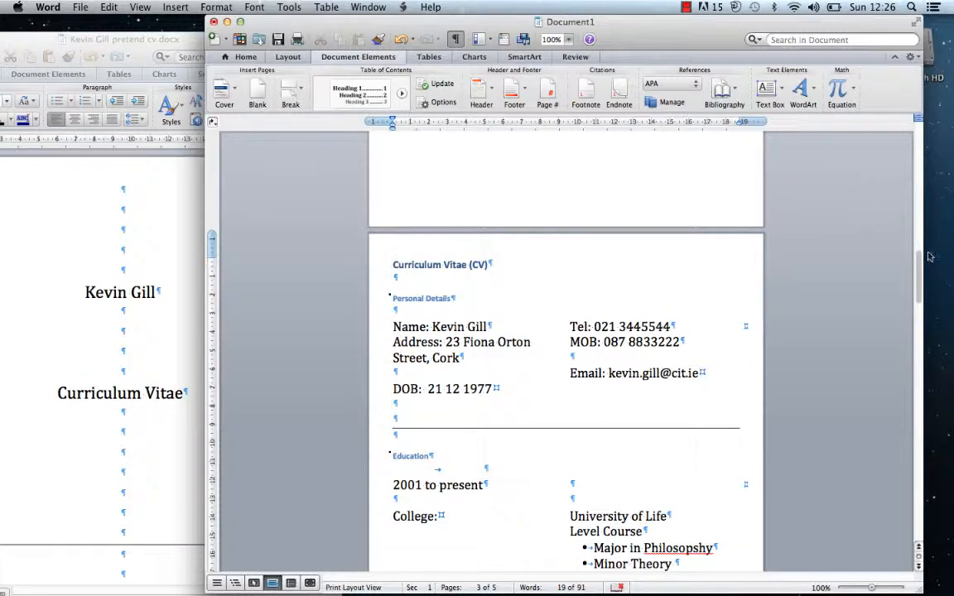
pyautogui.moveTo(919, 269); pyautogui.dragTo(816, 440)
pyautogui.click(517, 447)
pyautogui.press('BackSpace')
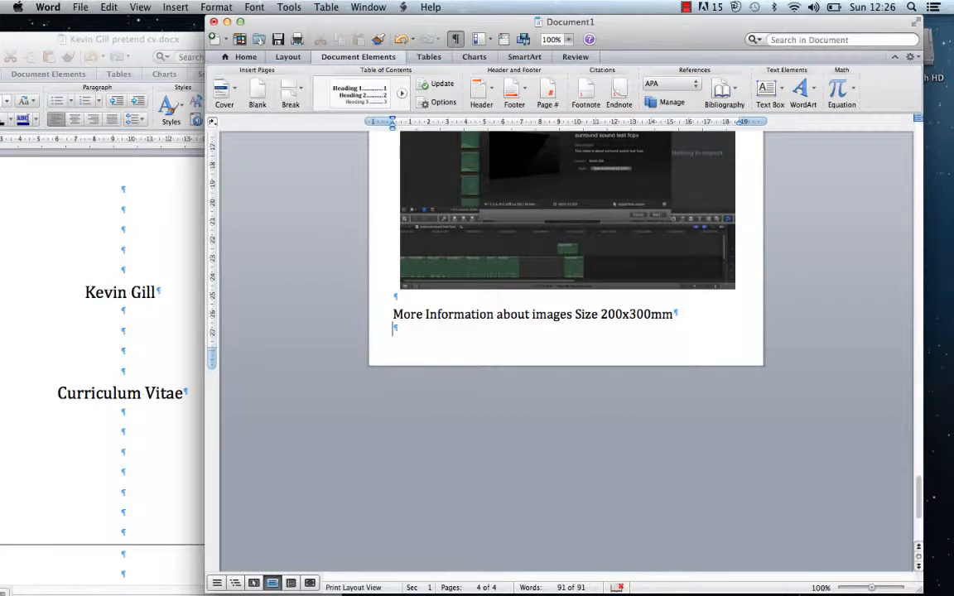
pyautogui.click(80, 6)
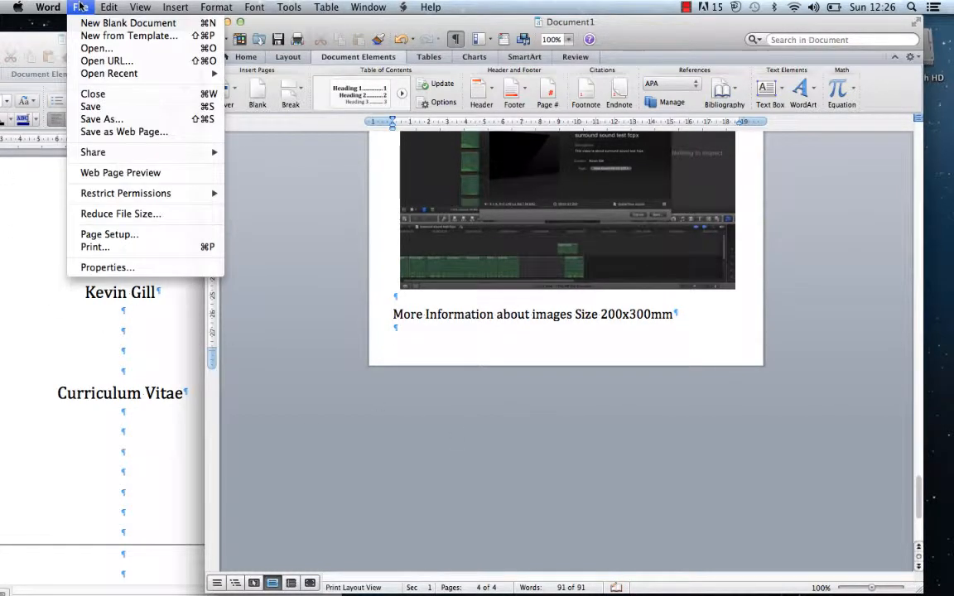
# Reduce file size with picture quality 'Best for sending in e-mail (96 ppi)'
pyautogui.click(93, 214)
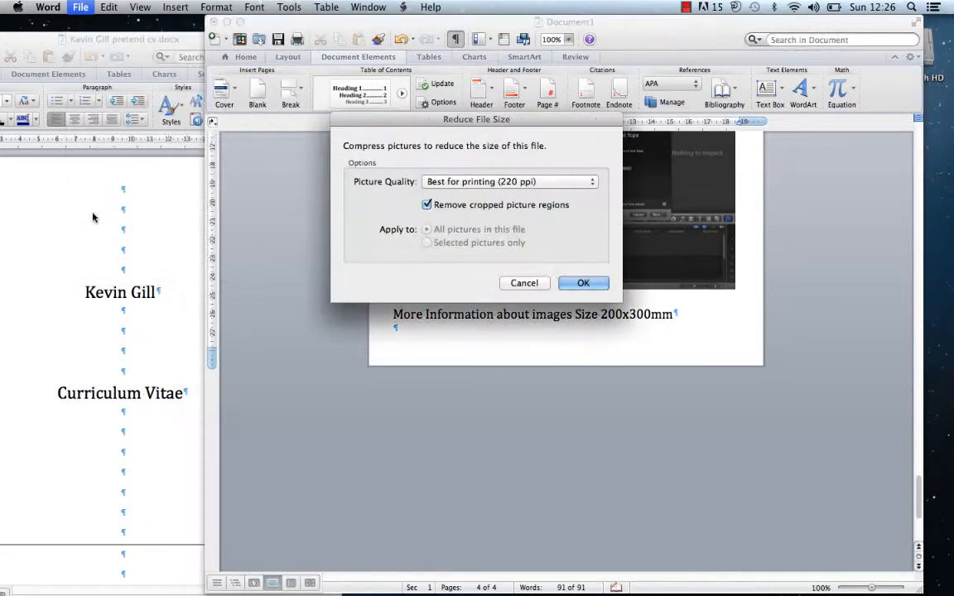
pyautogui.click(548, 183)
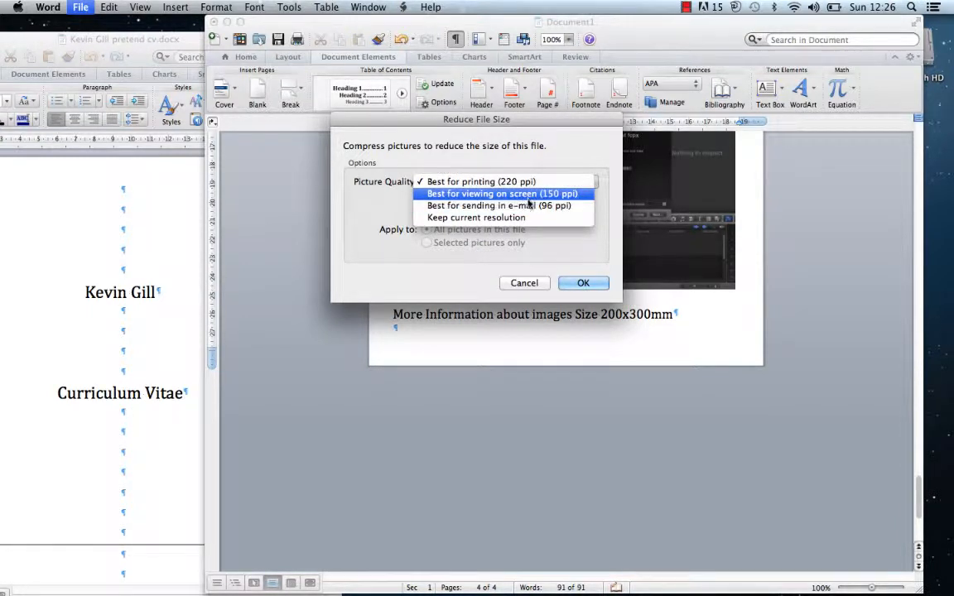
pyautogui.click(530, 206)
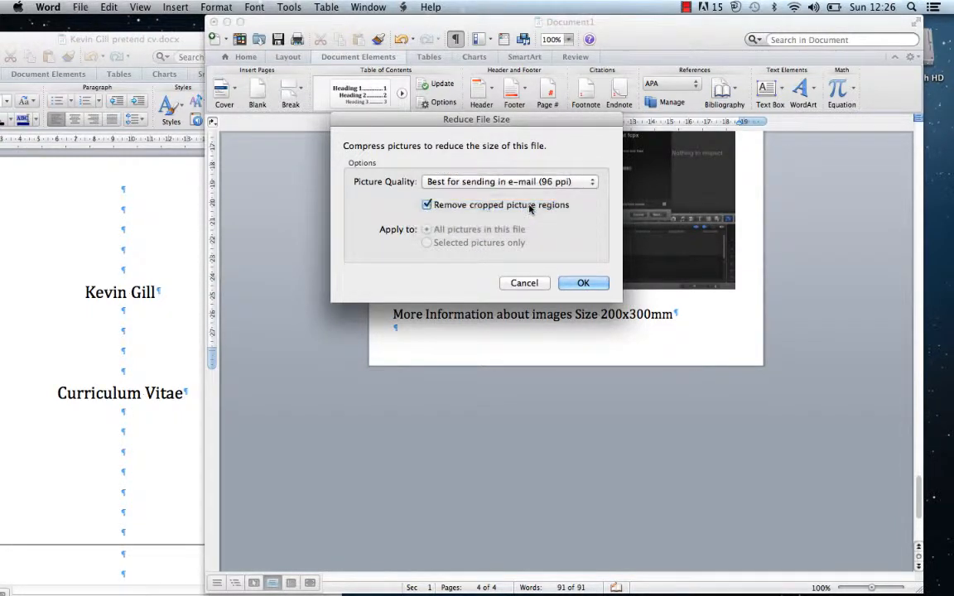
pyautogui.click(573, 280)
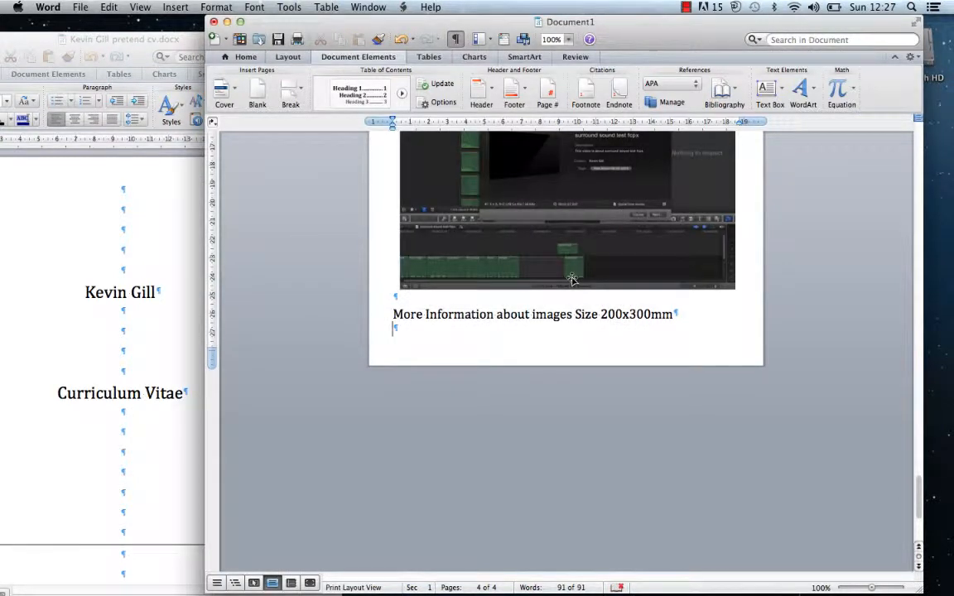
pyautogui.click(80, 7)
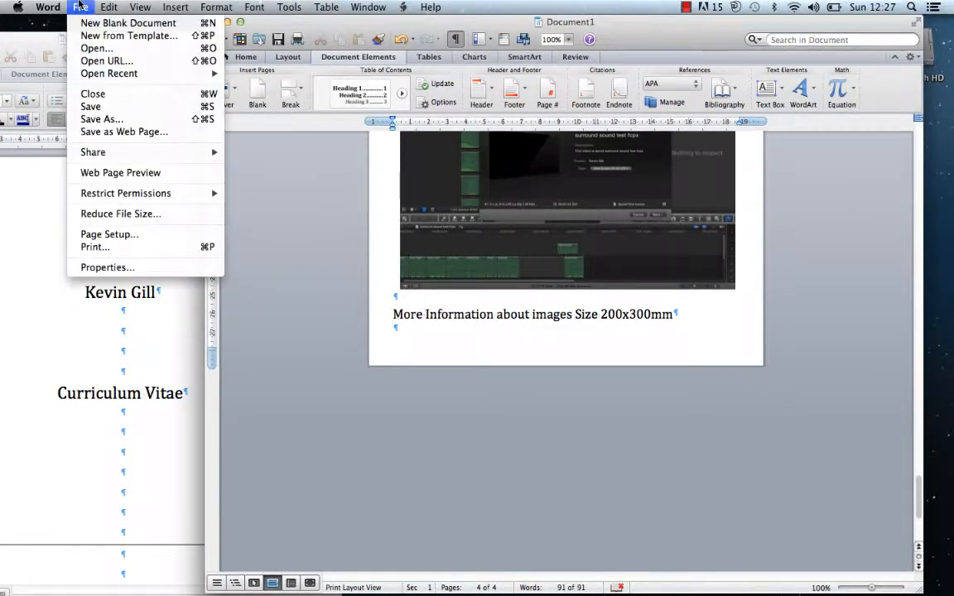
# Save the CV to the Desktop as a Word document, appending ' cv today' to the suggested name
pyautogui.click(88, 107)
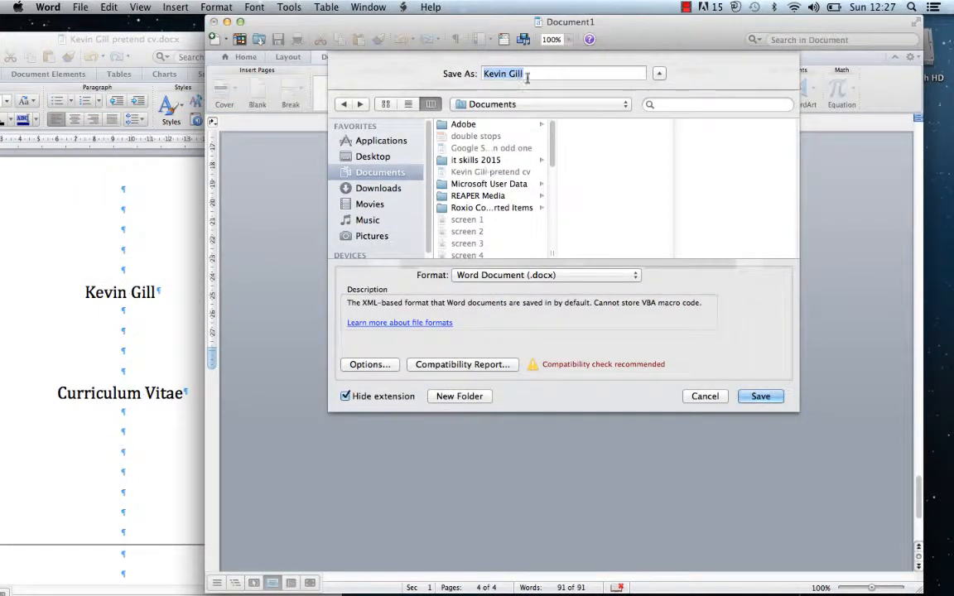
pyautogui.click(529, 74)
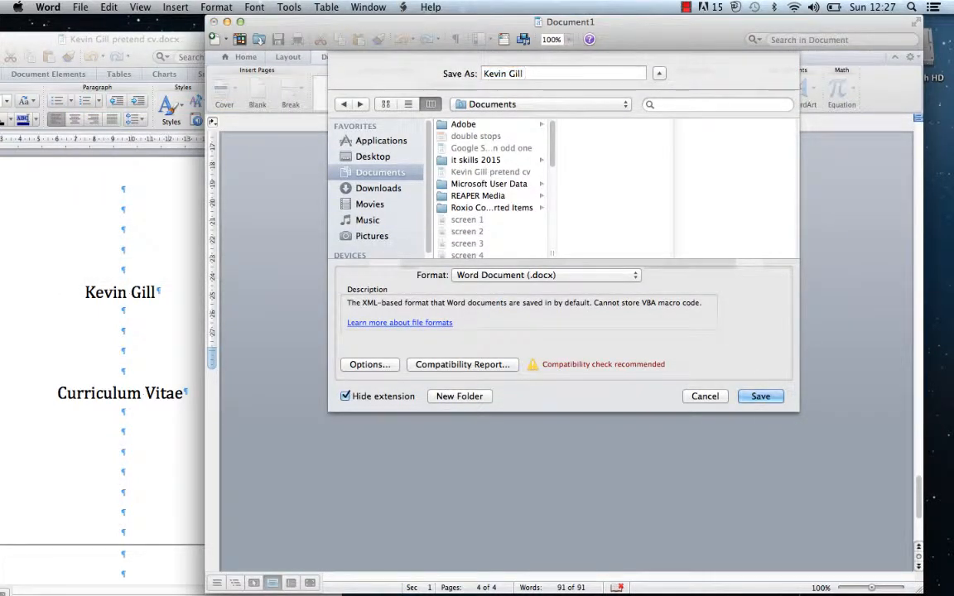
pyautogui.write('cv today')
pyautogui.click(374, 157)
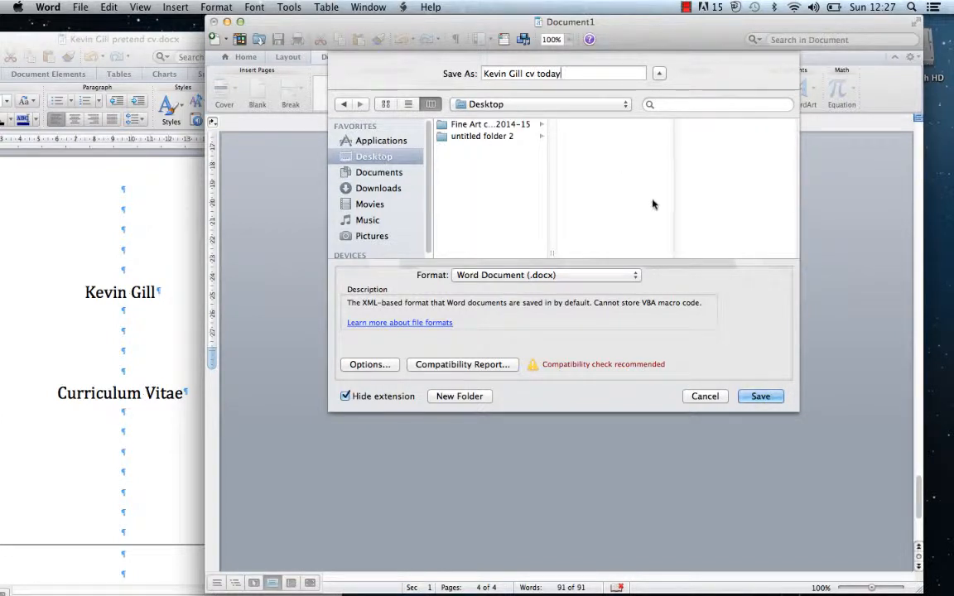
pyautogui.click(759, 396)
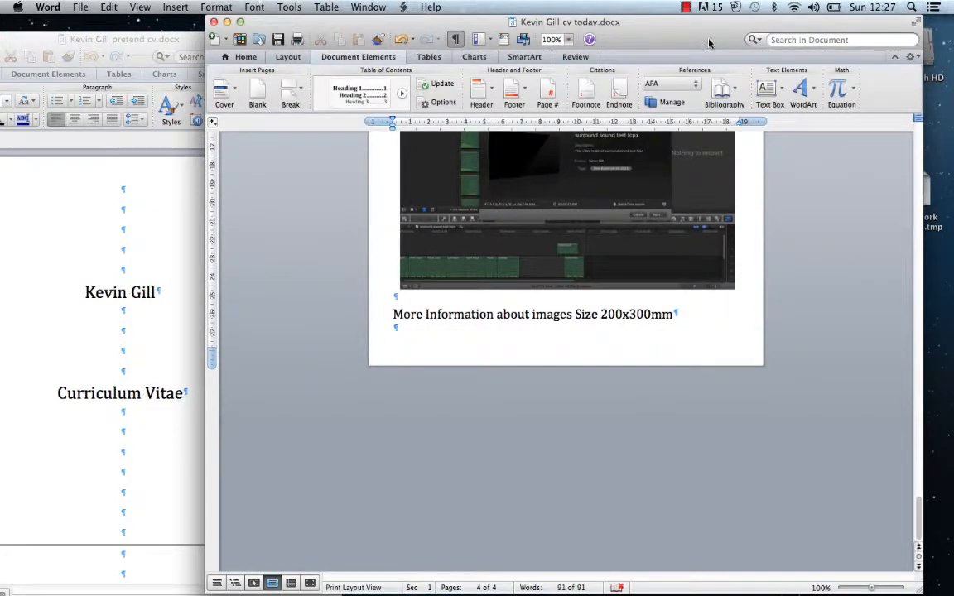
pyautogui.moveTo(710, 37); pyautogui.dragTo(608, 204)
pyautogui.moveTo(544, 332); pyautogui.dragTo(526, 352)
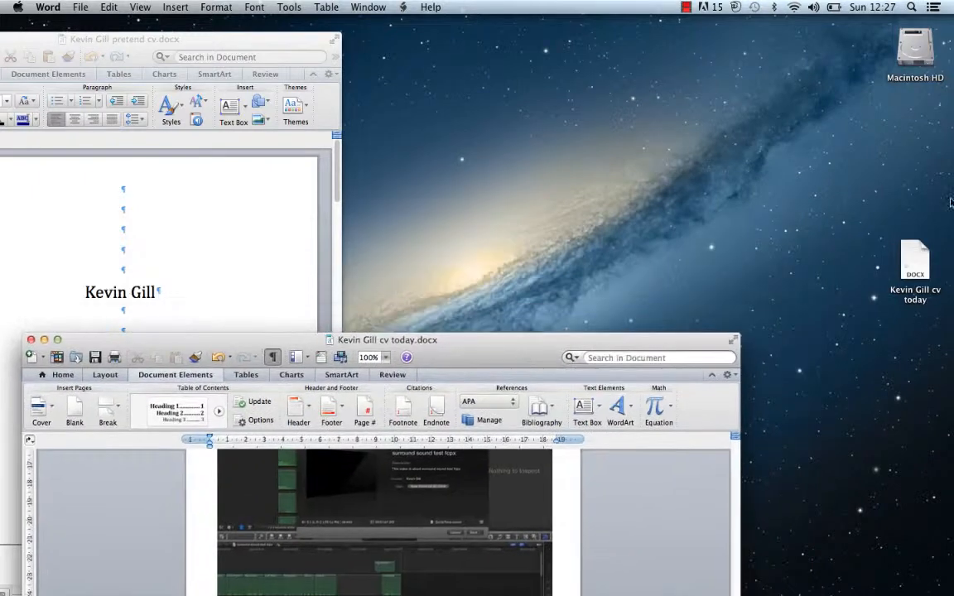
pyautogui.click(917, 252)
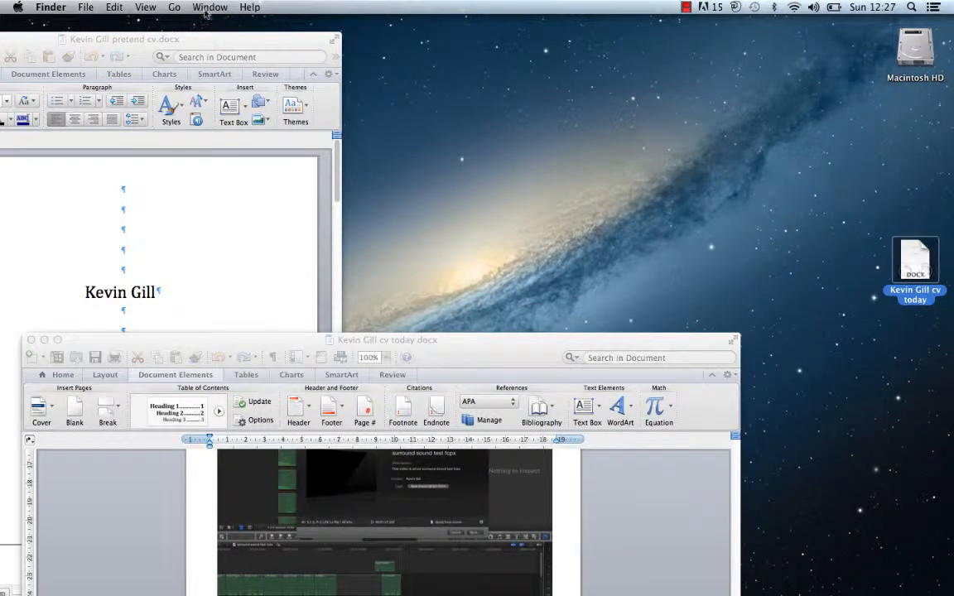
pyautogui.click(83, 7)
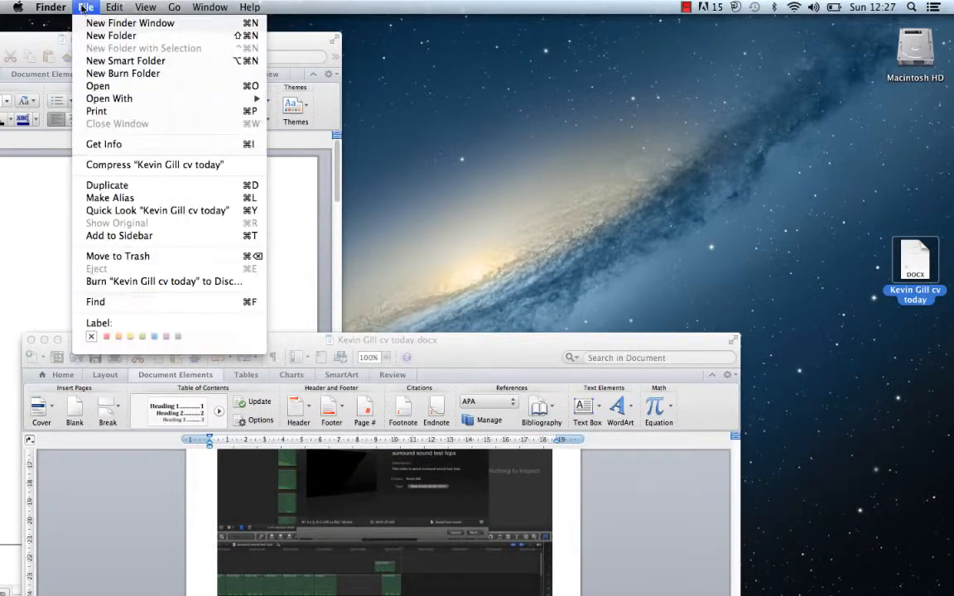
pyautogui.click(91, 142)
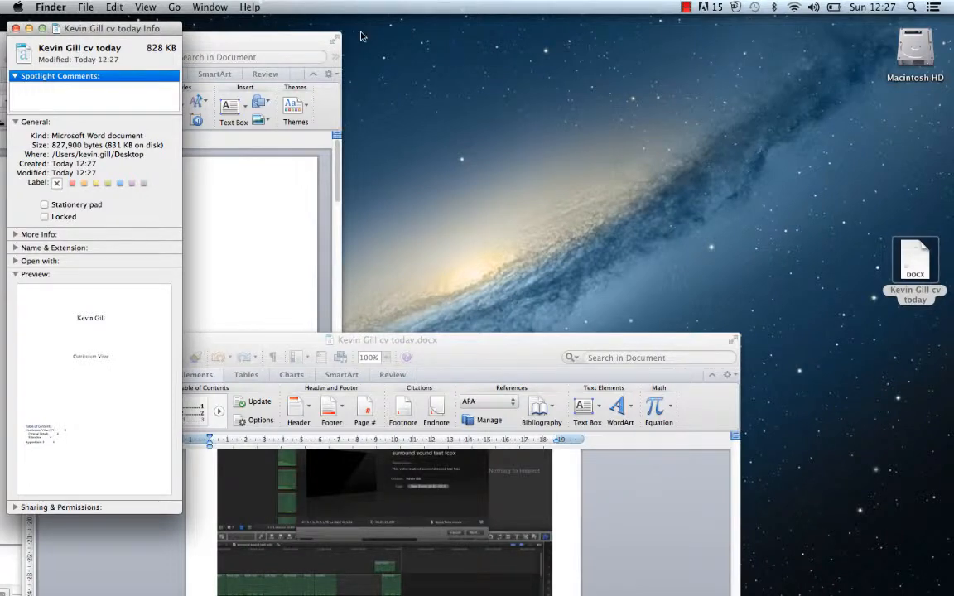
pyautogui.click(912, 246)
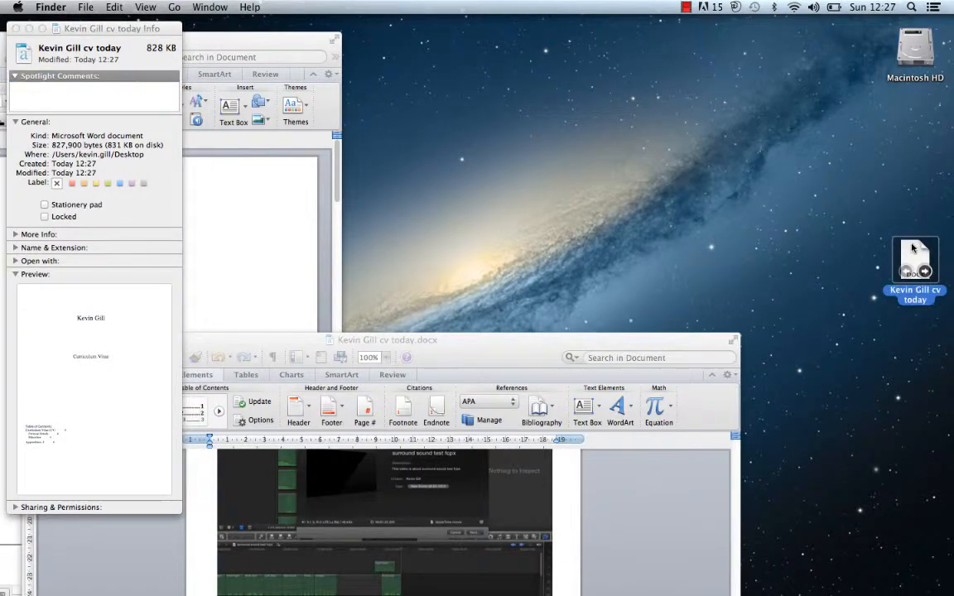
pyautogui.click(15, 29)
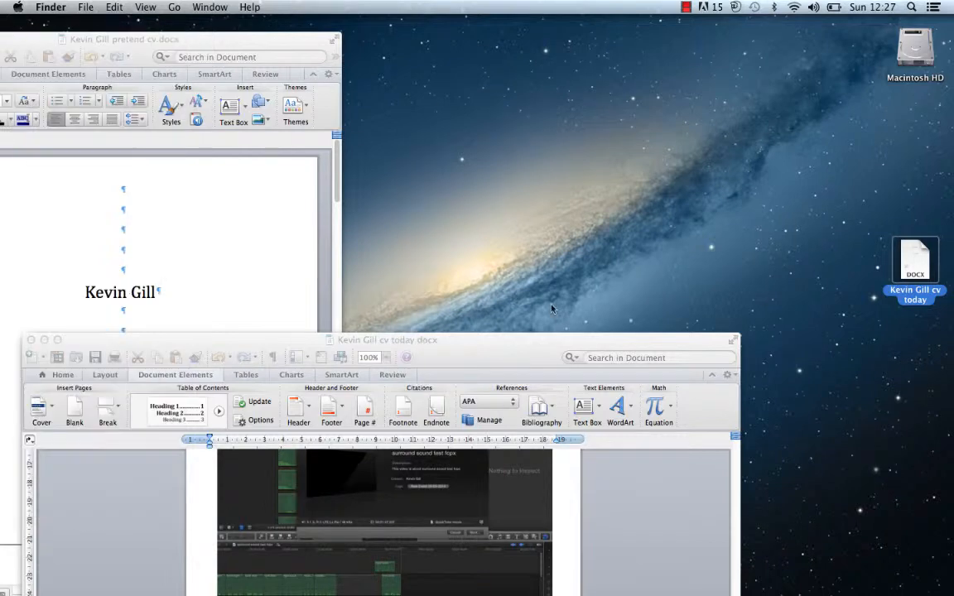
pyautogui.click(479, 339)
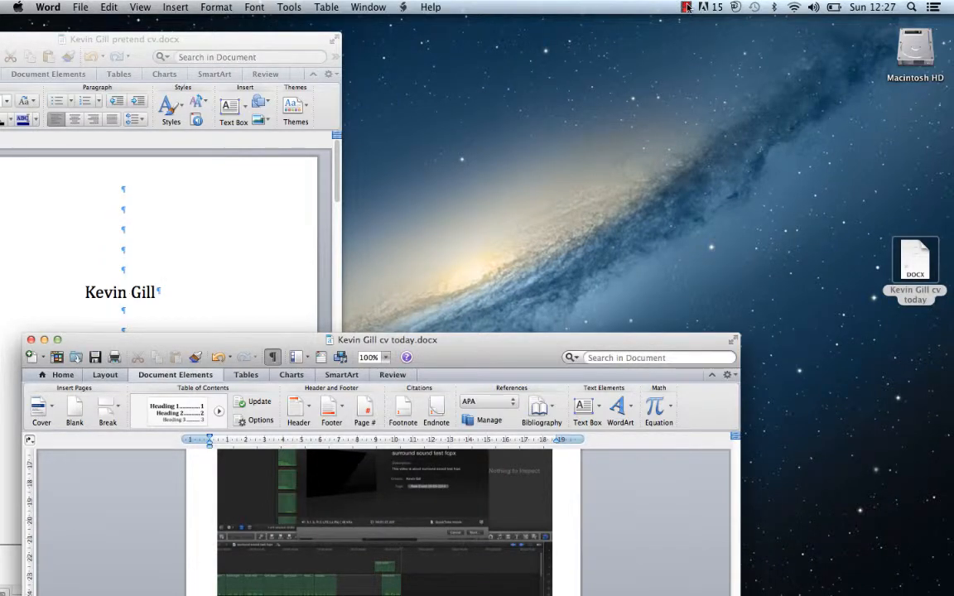
pyautogui.click(687, 7)
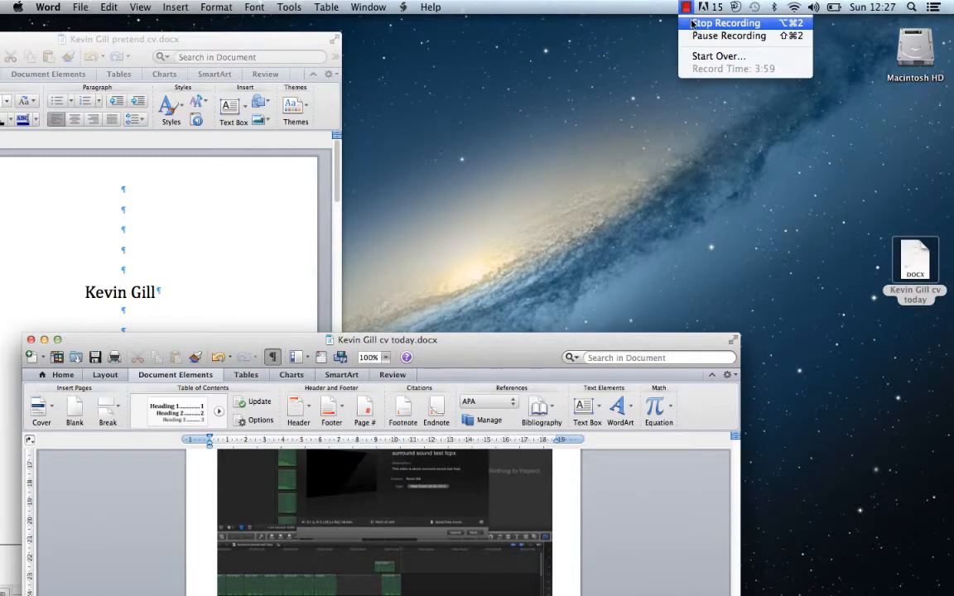